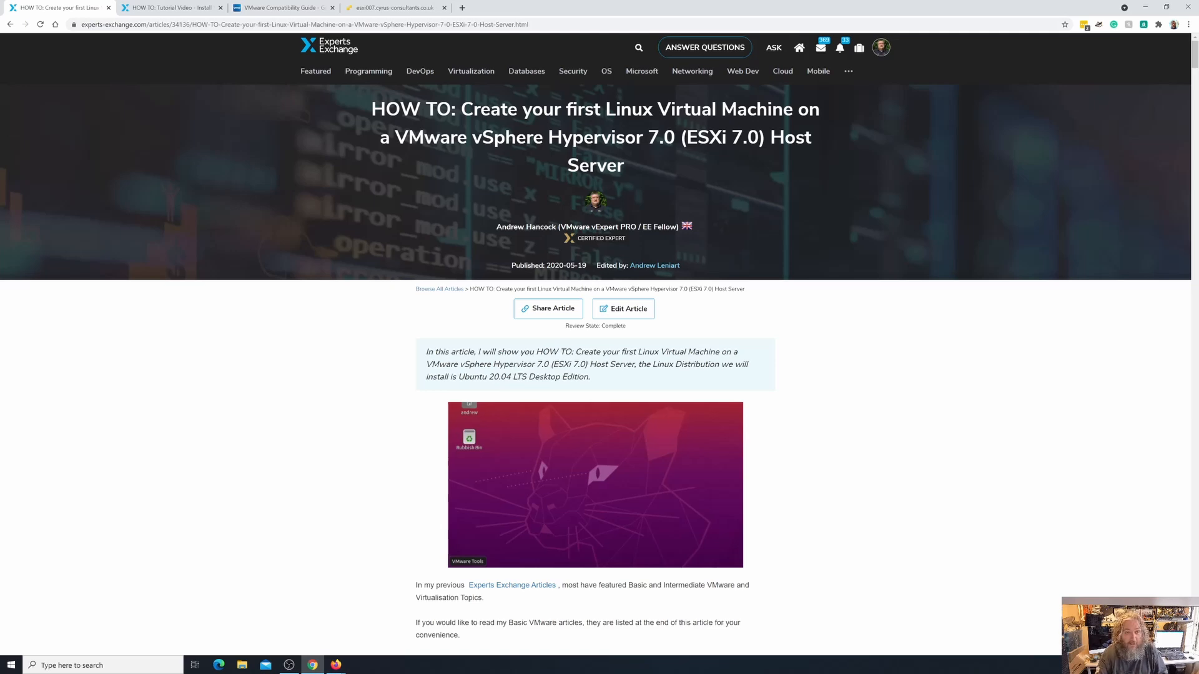
Step: Switch to the 'Install VMware Tools' tutorial article and scroll through its introduction
{"action": "left_click", "coordinate": [176, 9]}
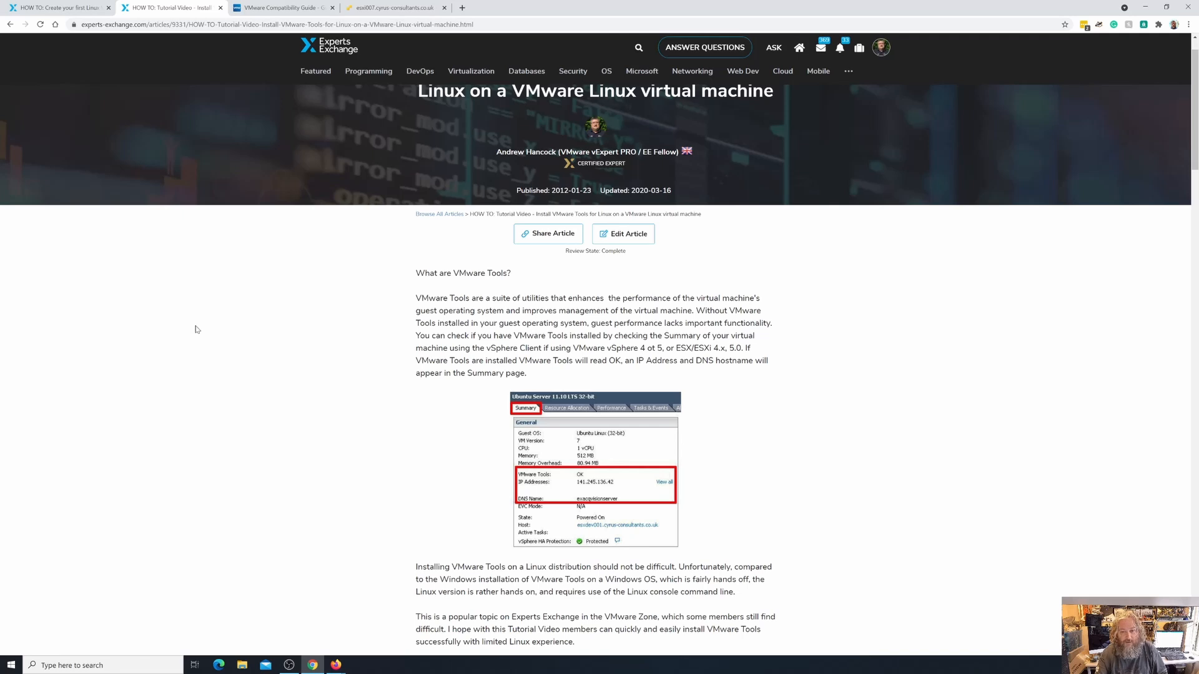
{"action": "scroll", "coordinate": [196, 329], "scroll_direction": "up", "scroll_amount": 1}
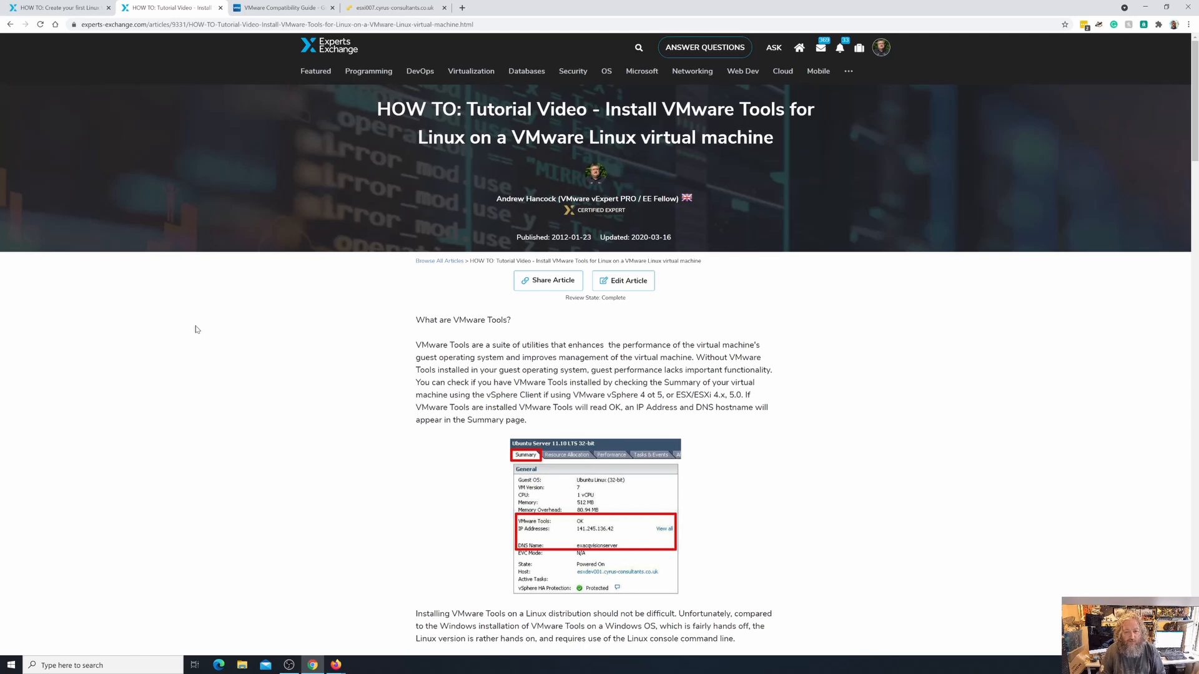
{"action": "scroll", "coordinate": [232, 449], "scroll_direction": "down", "scroll_amount": 3}
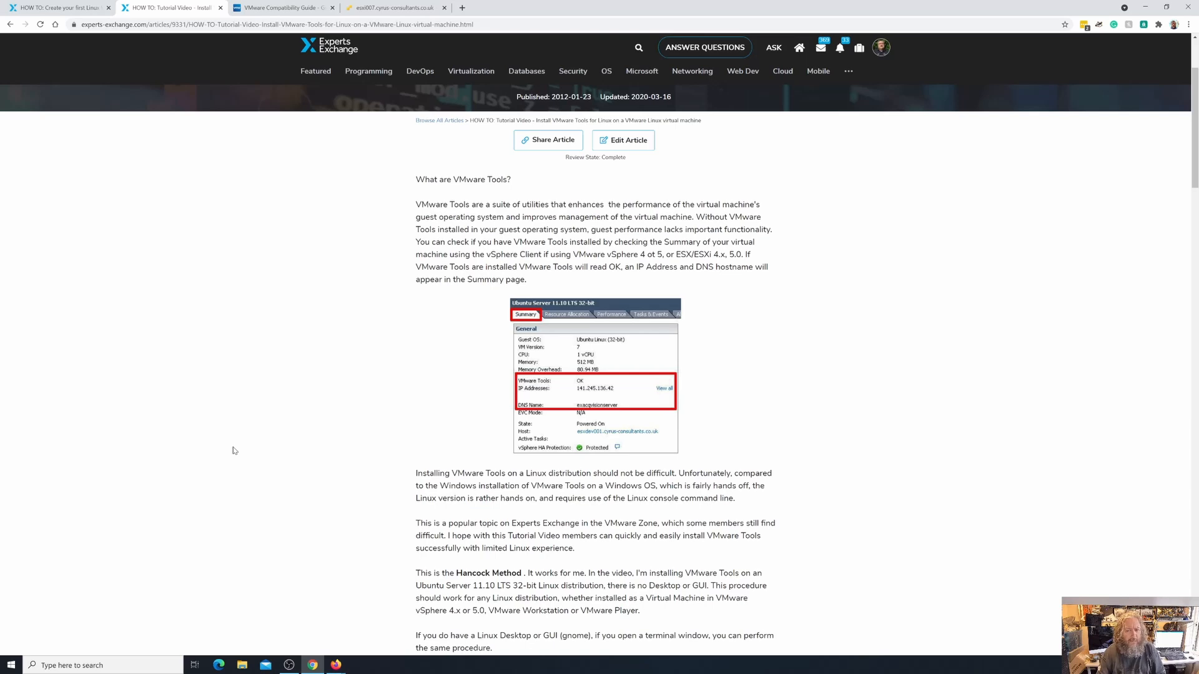
{"action": "scroll", "coordinate": [232, 451], "scroll_direction": "up", "scroll_amount": 3}
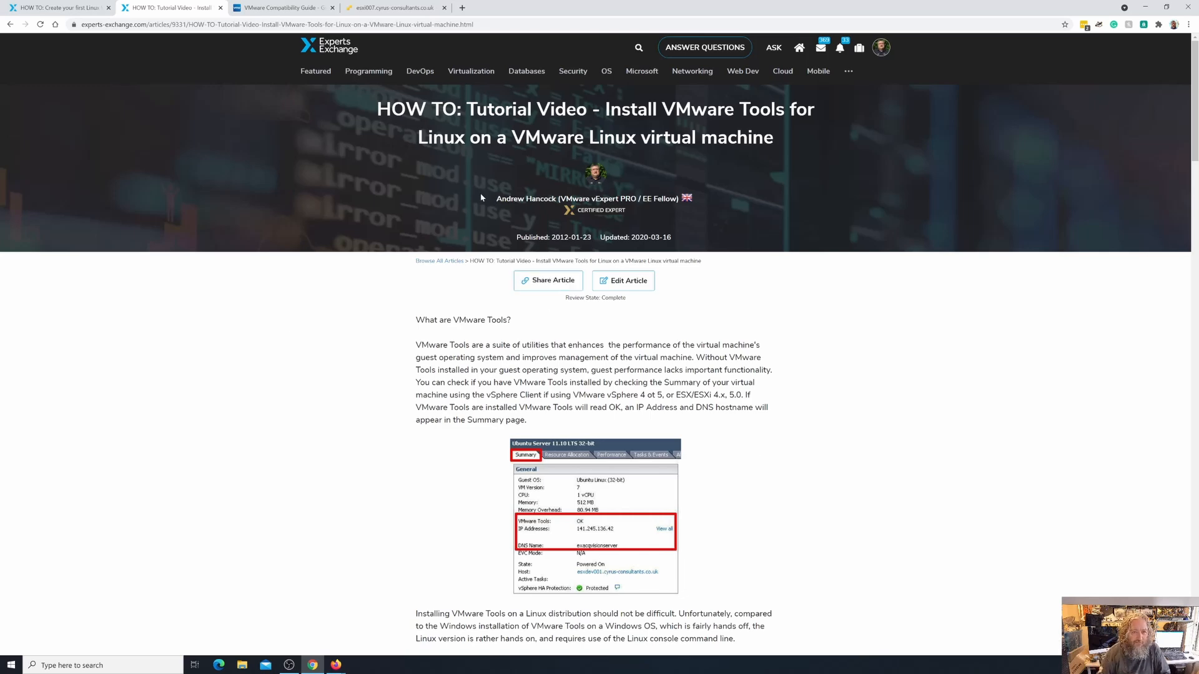
Step: Review the Compatibility Guide's Ubuntu 20.04 result, then return to the esxi007 host VM list
{"action": "left_click", "coordinate": [281, 9]}
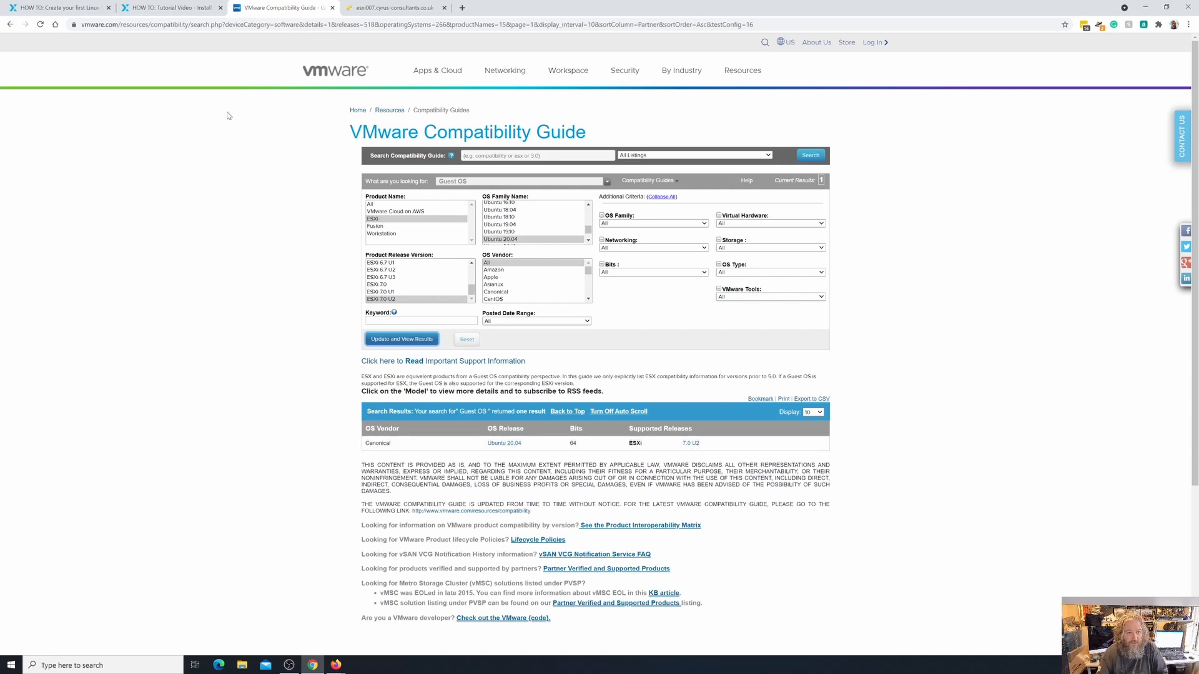
{"action": "left_click", "coordinate": [378, 10]}
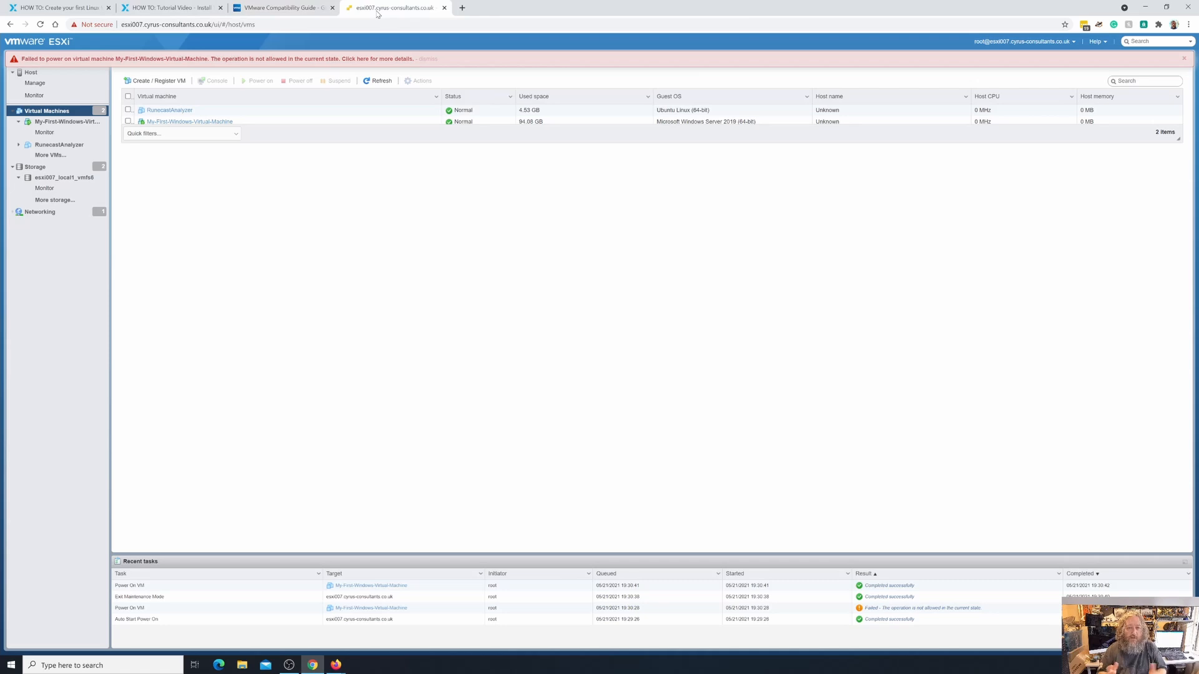
Step: Dismiss the power-on error, select the Windows VM, and launch Create / Register VM
{"action": "left_click", "coordinate": [1183, 60]}
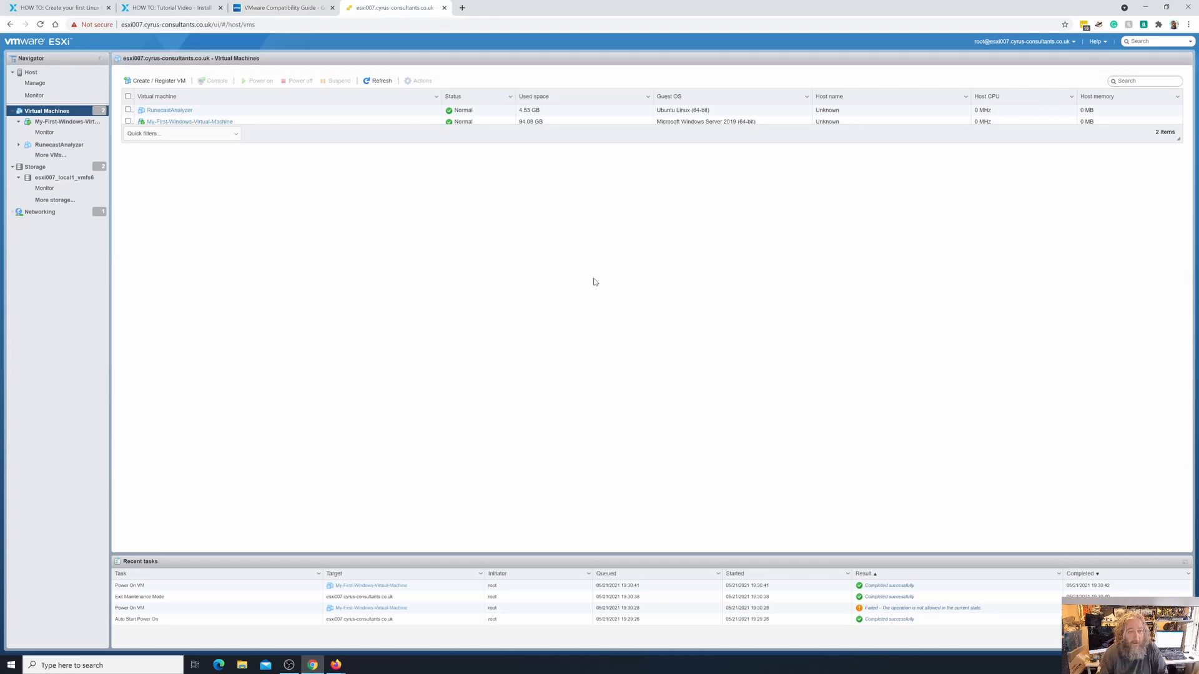
{"action": "left_click", "coordinate": [630, 121]}
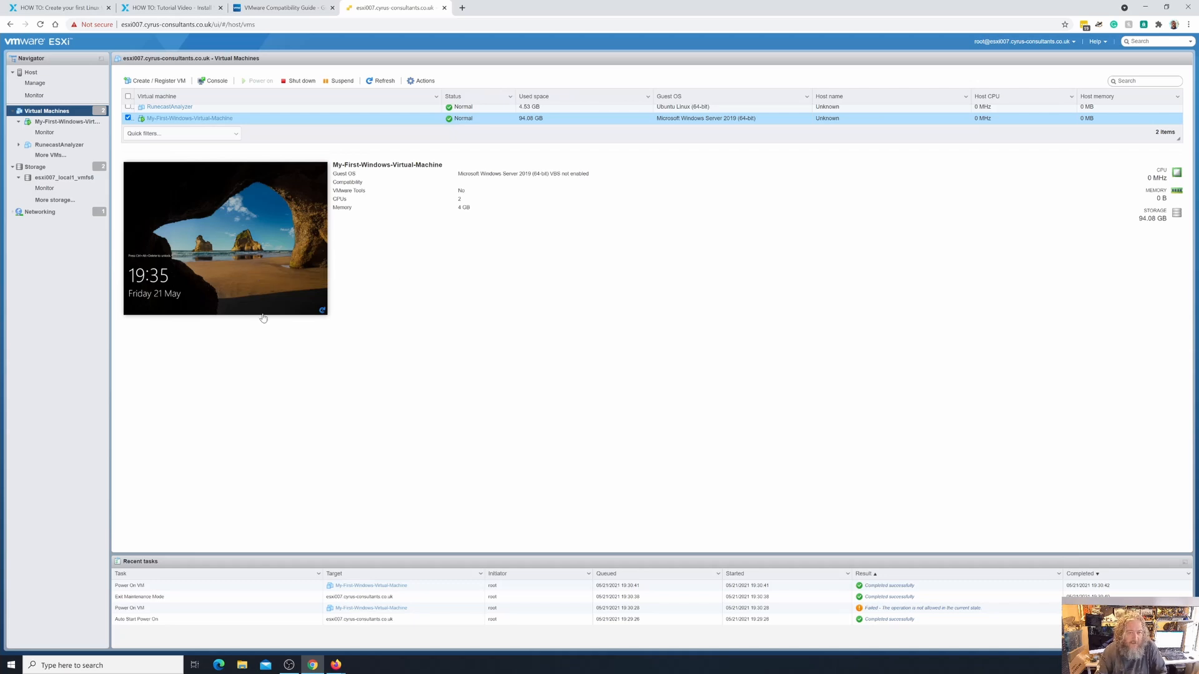
{"action": "left_click", "coordinate": [156, 80]}
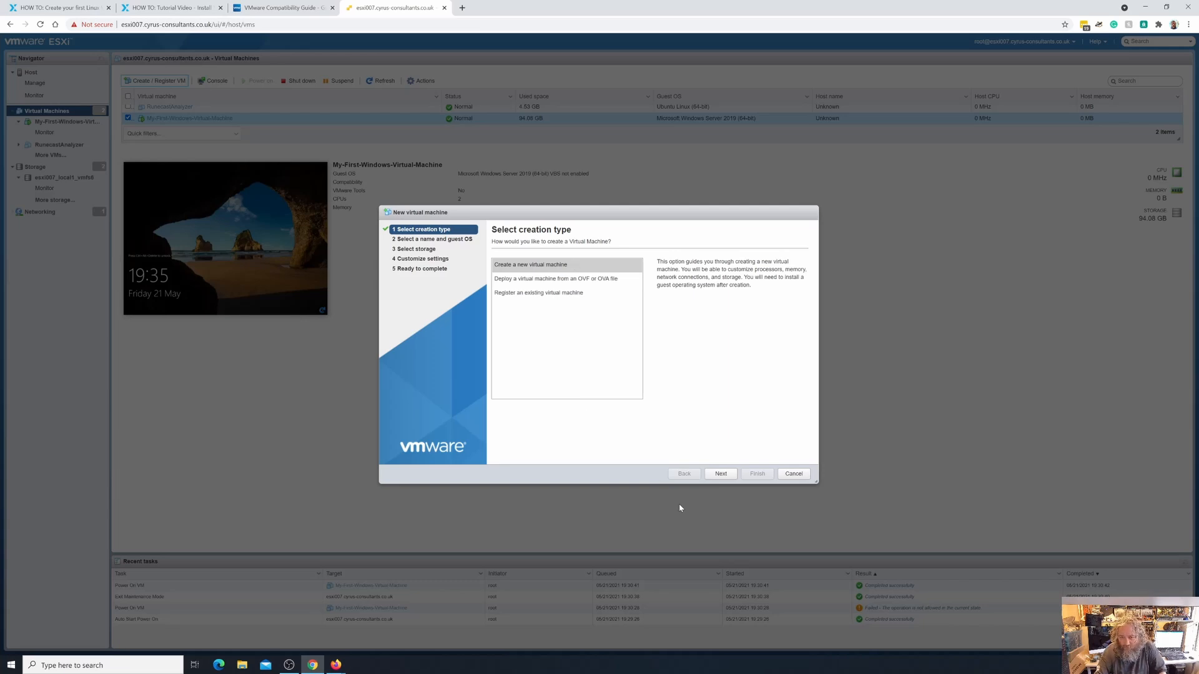
Step: Name the VM My-First-Linux-Virtual-Machine with Linux family and Ubuntu Linux (64-bit) guest version
{"action": "left_click", "coordinate": [720, 473]}
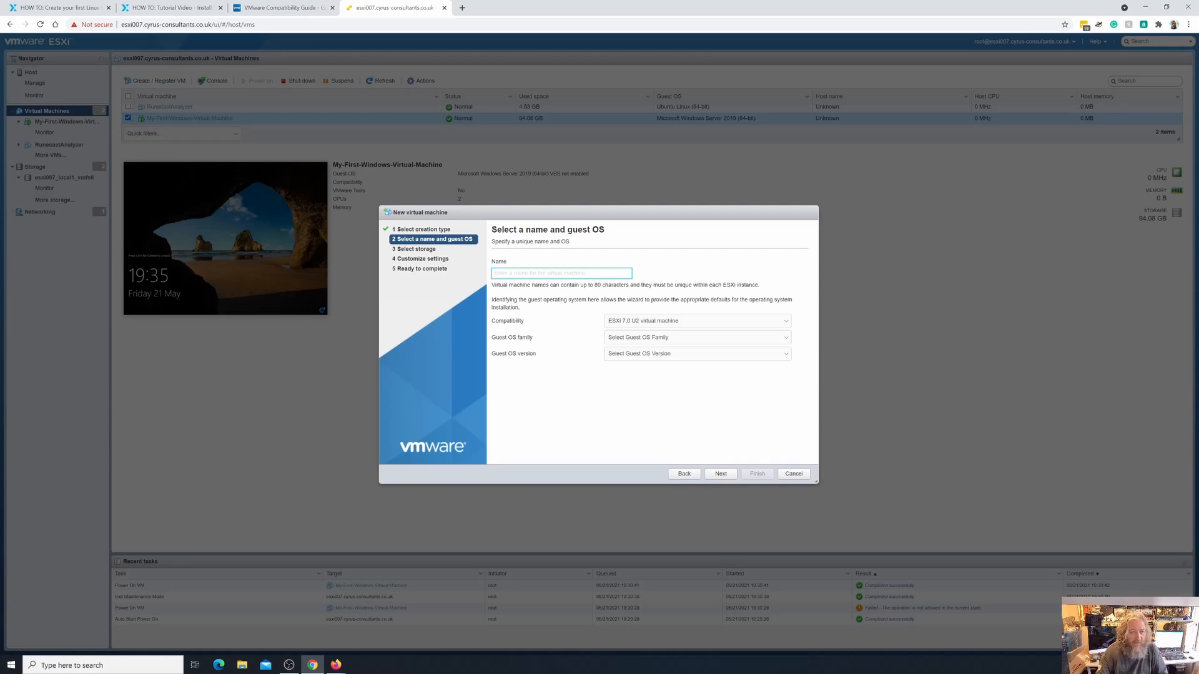
{"action": "type", "text": "My-"}
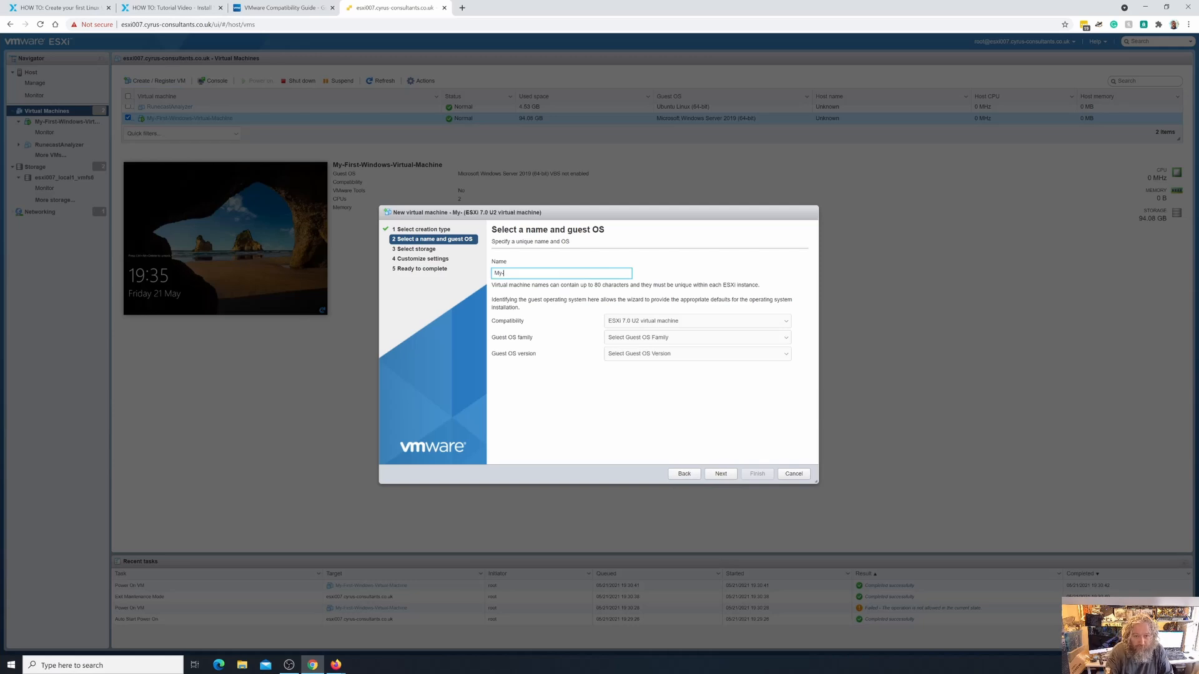
{"action": "type", "text": "fi"}
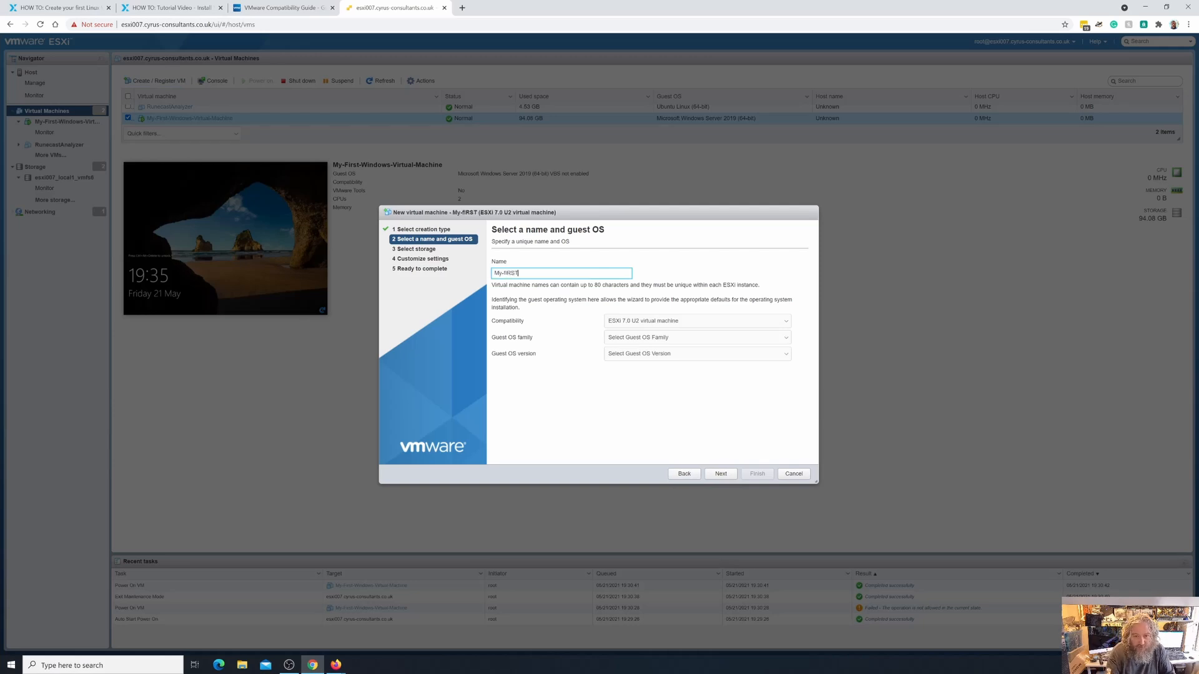
{"action": "type", "text": "rst"}
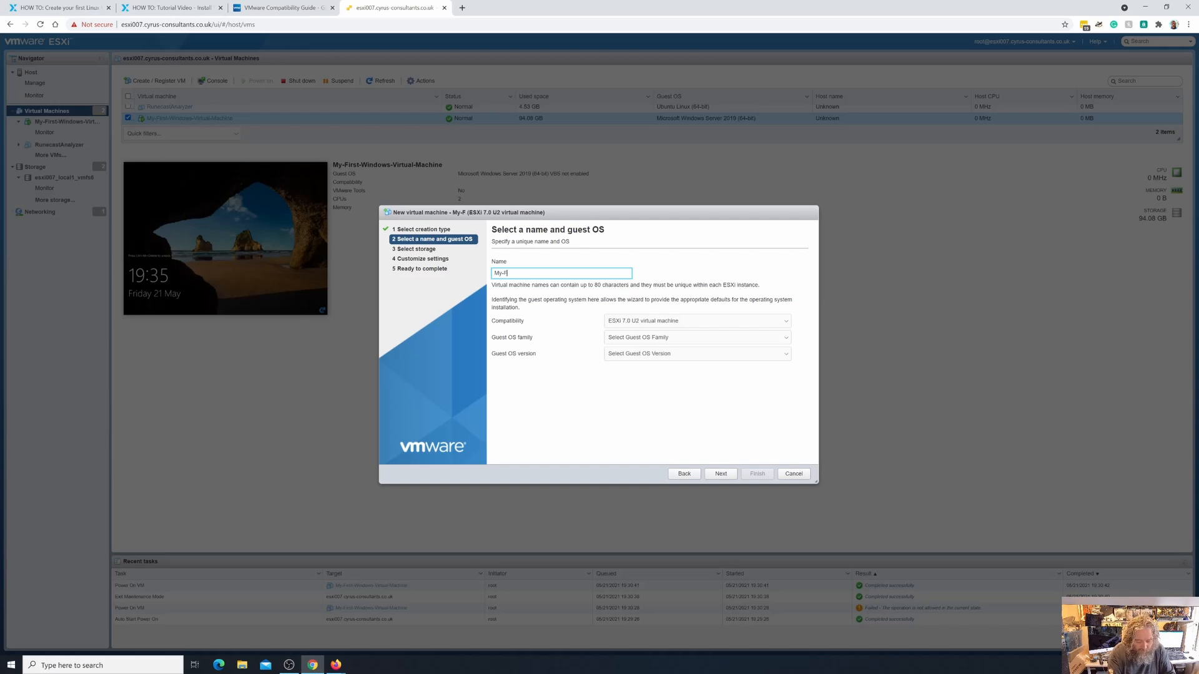
{"action": "type", "text": "-L"}
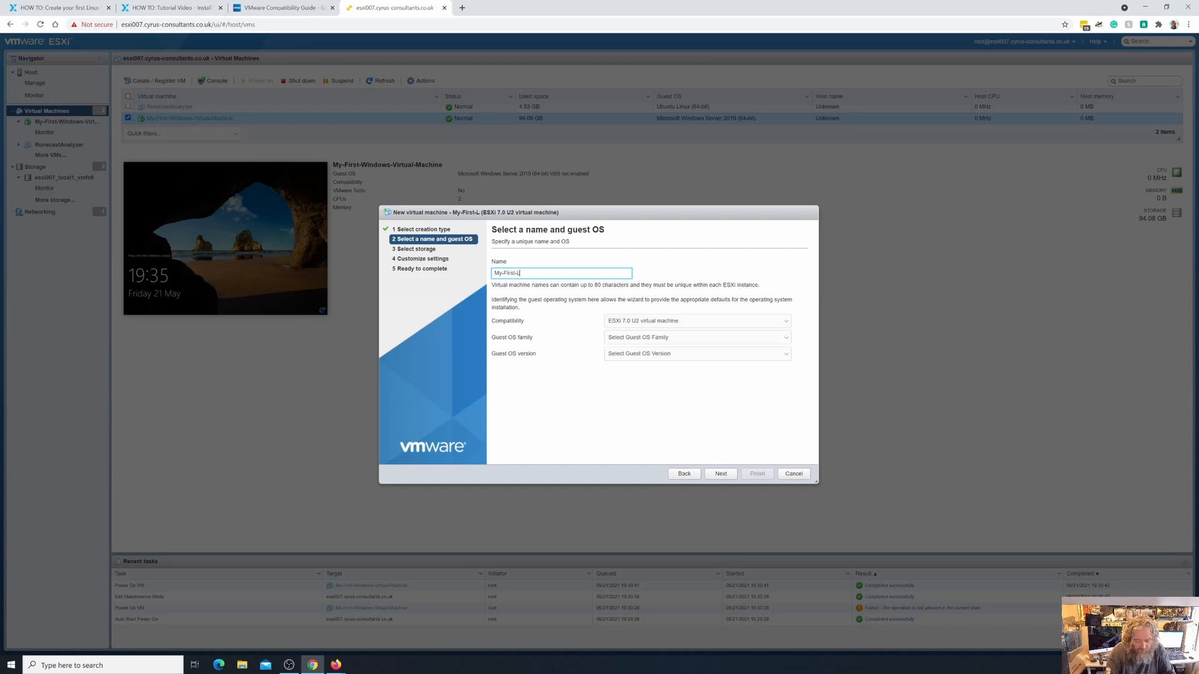
{"action": "type", "text": "inux-Vir"}
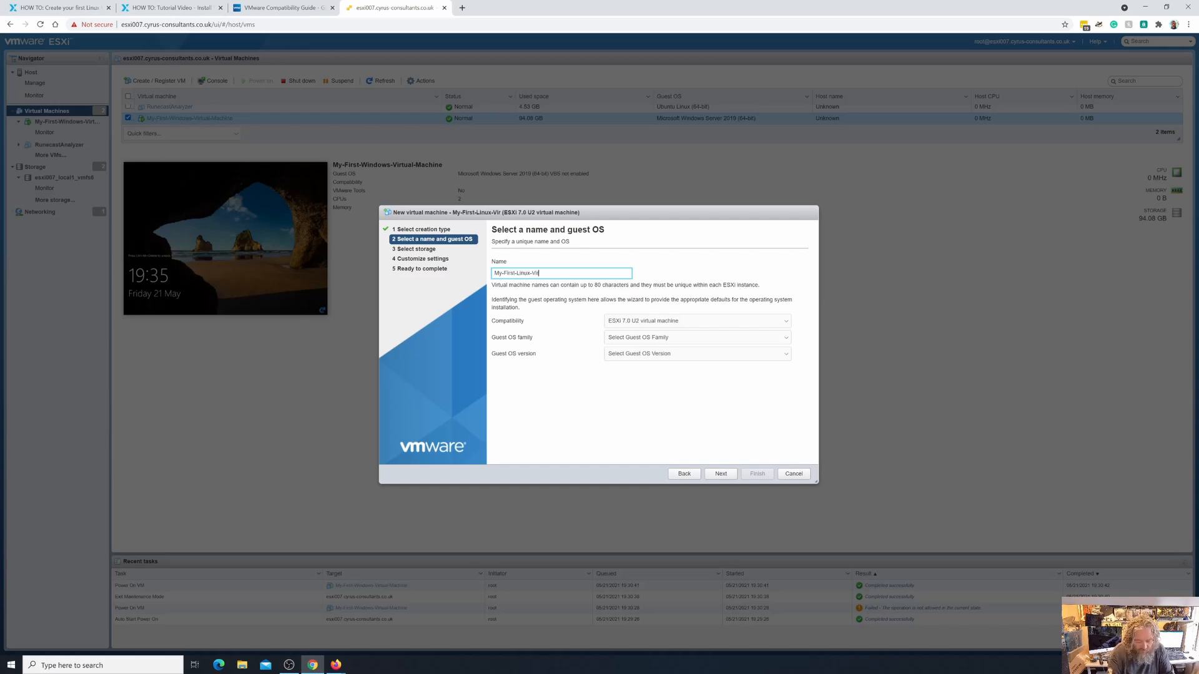
{"action": "type", "text": "tual-Machine"}
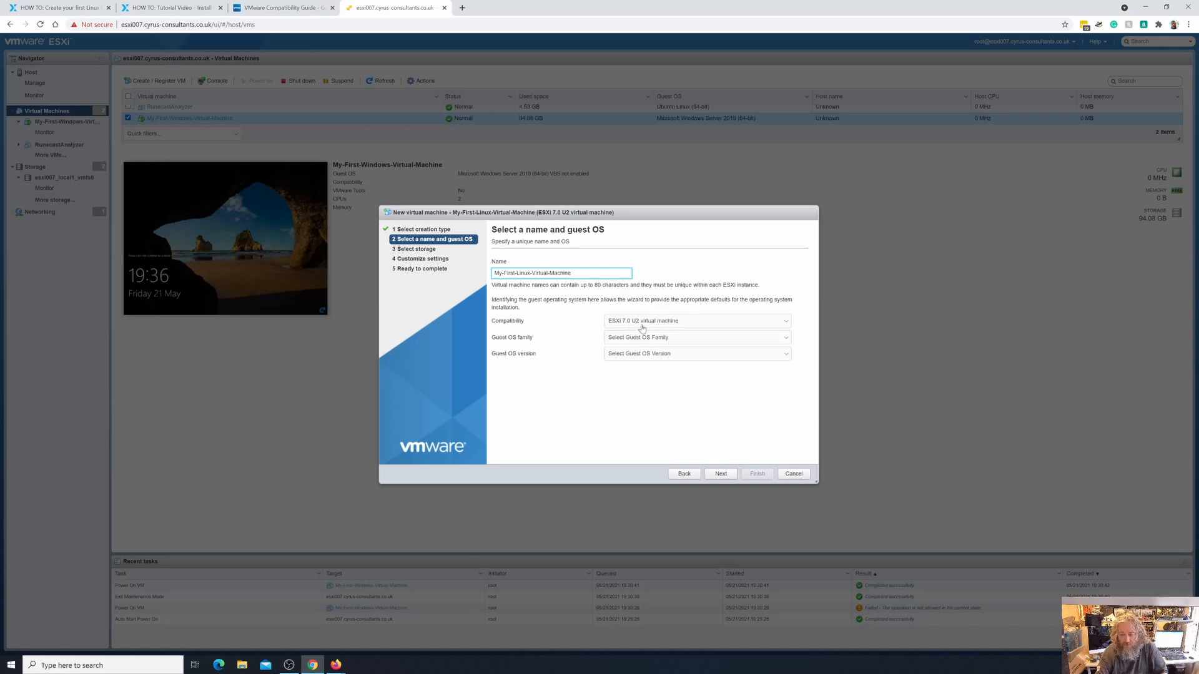
{"action": "left_click", "coordinate": [657, 341]}
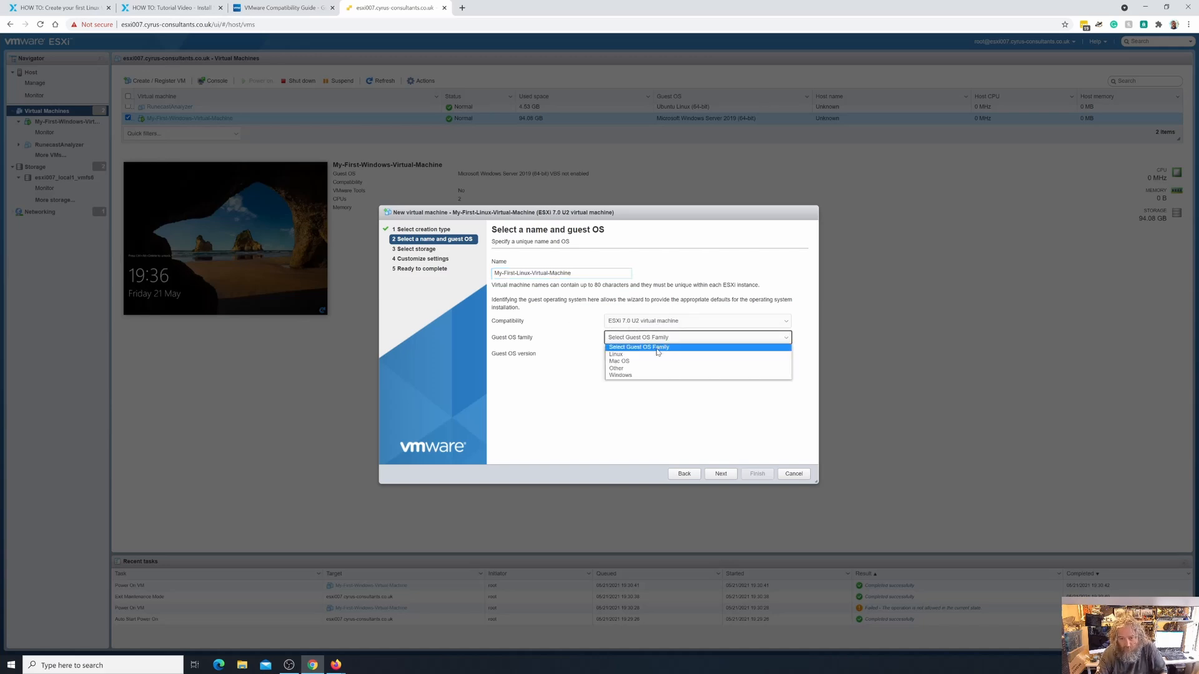
{"action": "left_click", "coordinate": [653, 354]}
{"action": "left_click", "coordinate": [652, 354]}
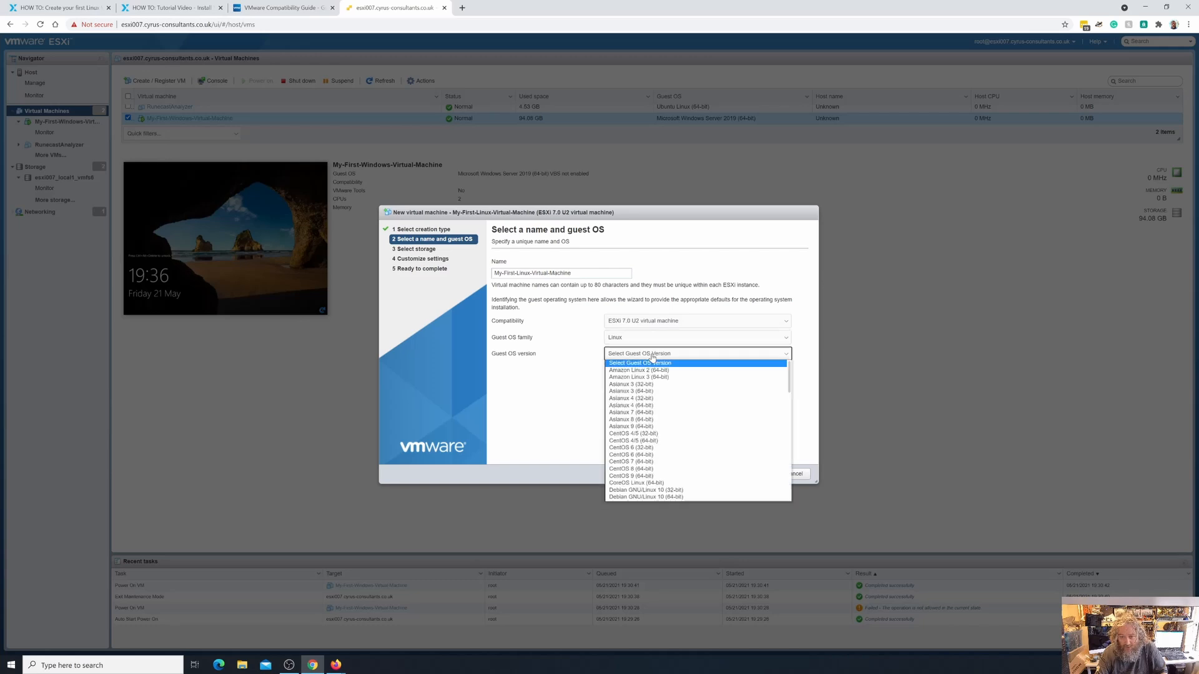
{"action": "scroll", "coordinate": [684, 404], "scroll_direction": "down", "scroll_amount": 5}
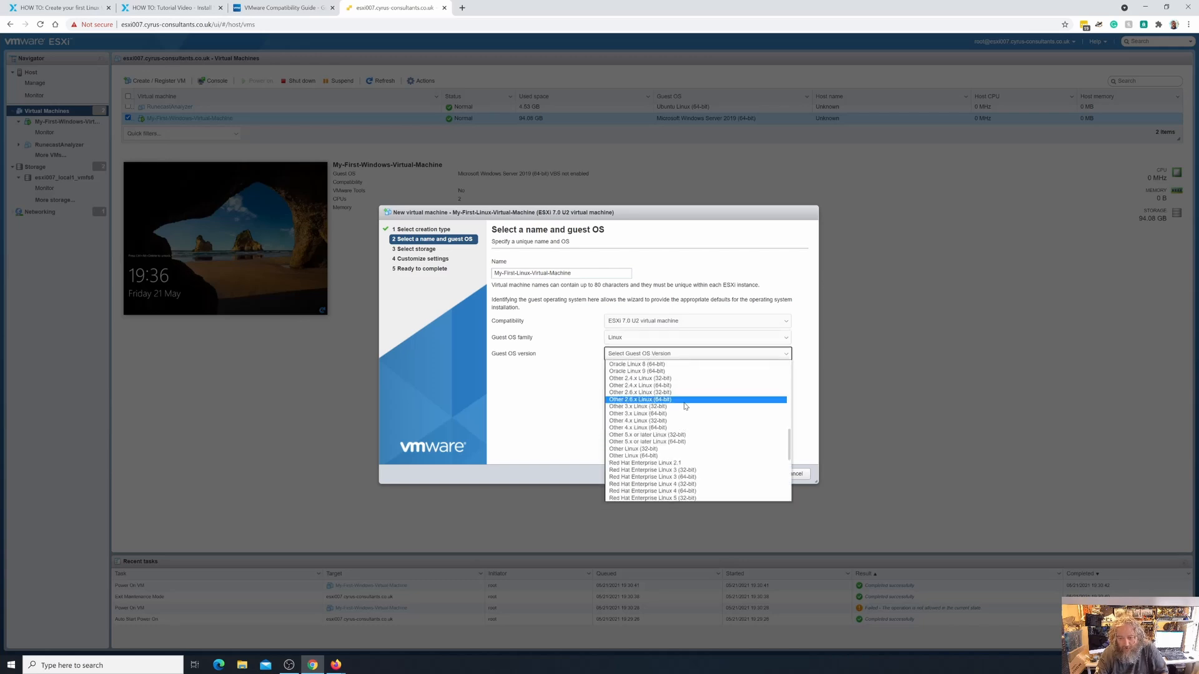
{"action": "scroll", "coordinate": [685, 406], "scroll_direction": "up", "scroll_amount": 3}
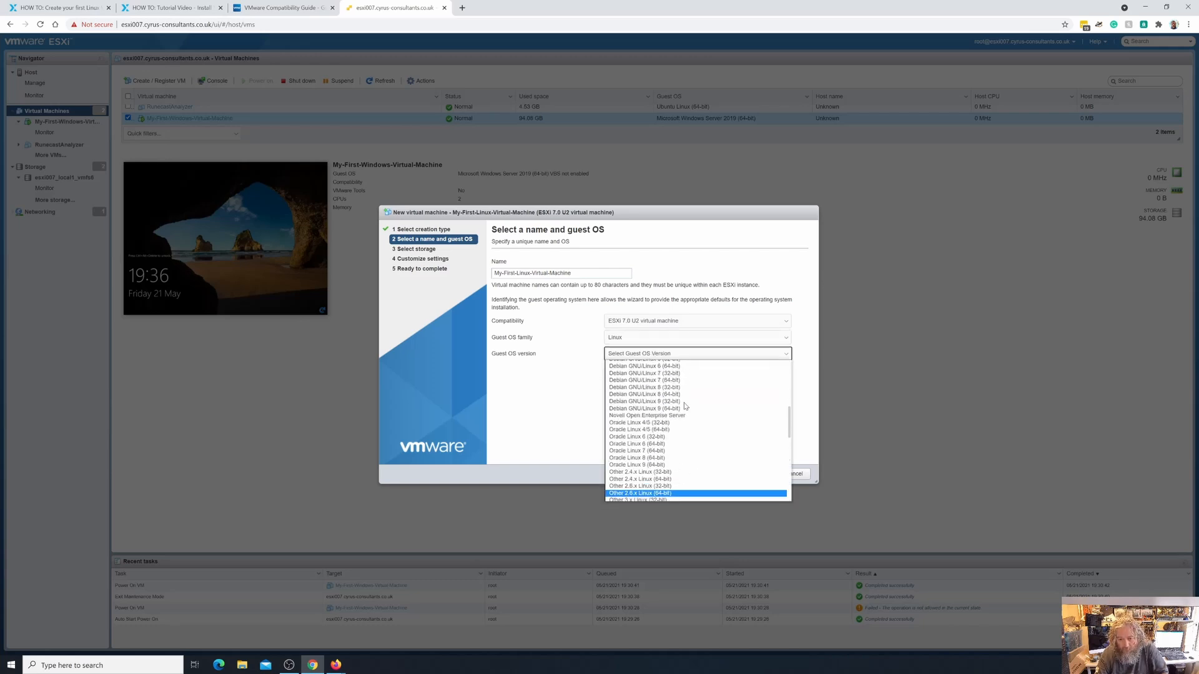
{"action": "scroll", "coordinate": [685, 406], "scroll_direction": "down", "scroll_amount": 3}
{"action": "scroll", "coordinate": [685, 406], "scroll_direction": "down", "scroll_amount": 5}
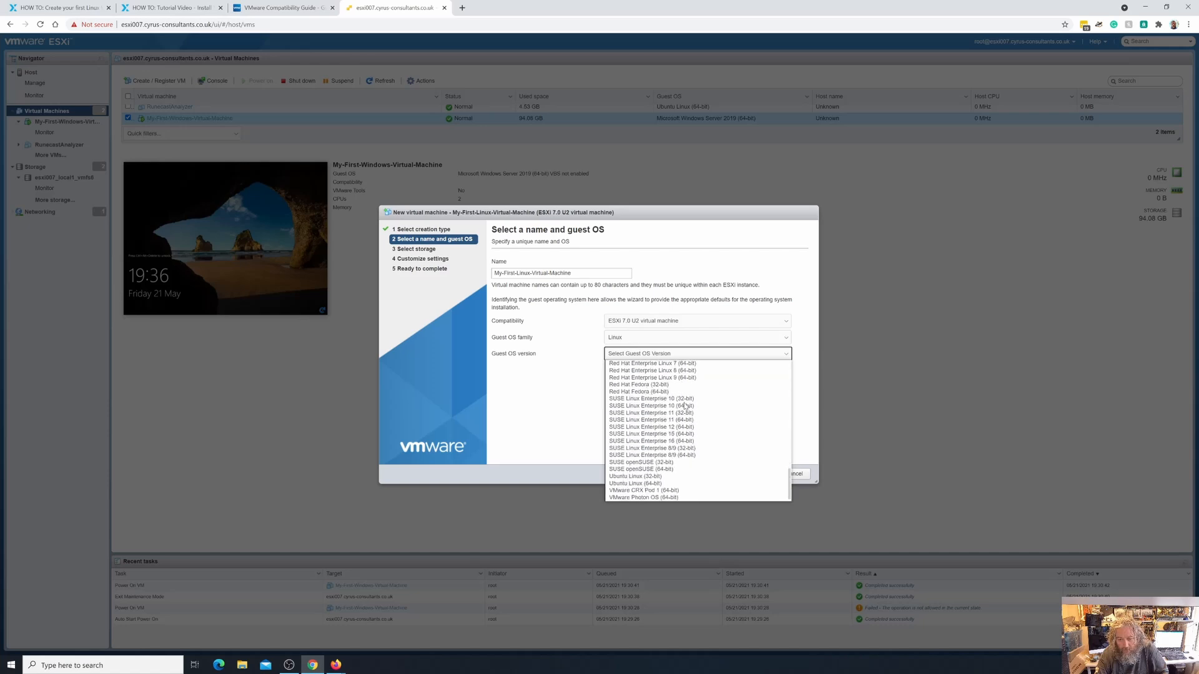
{"action": "left_click", "coordinate": [653, 484]}
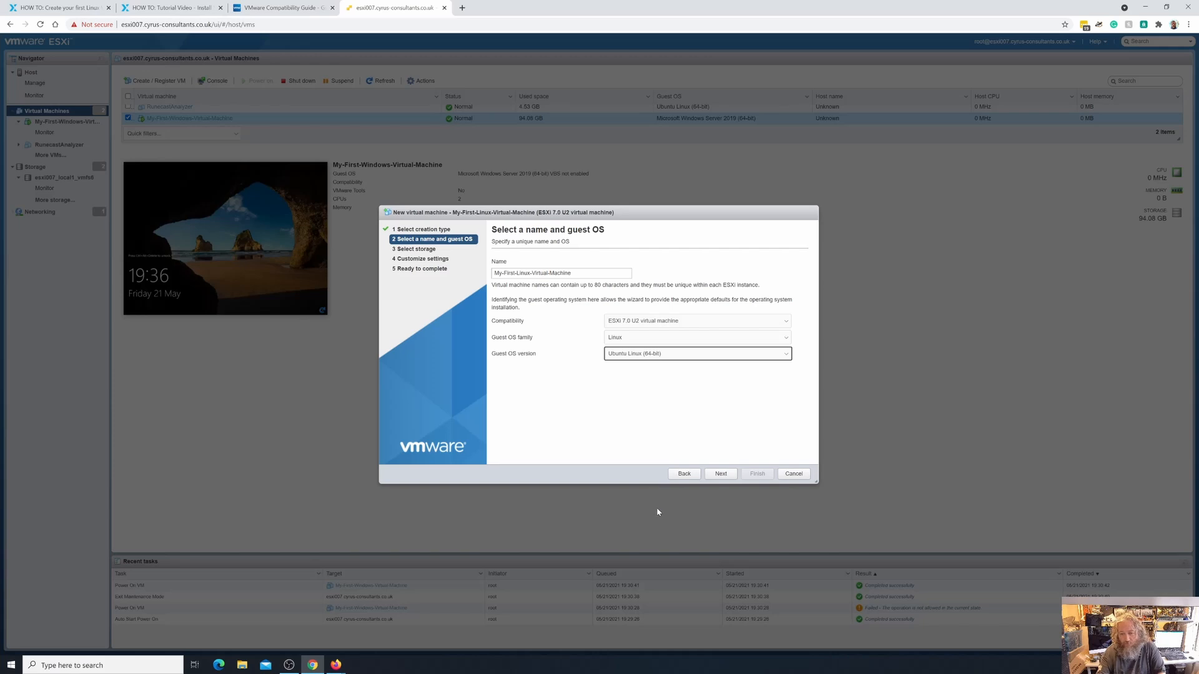
Step: Keep the esxi007_local1_vmfs6 datastore and advance to the hardware customization page
{"action": "left_click", "coordinate": [721, 474]}
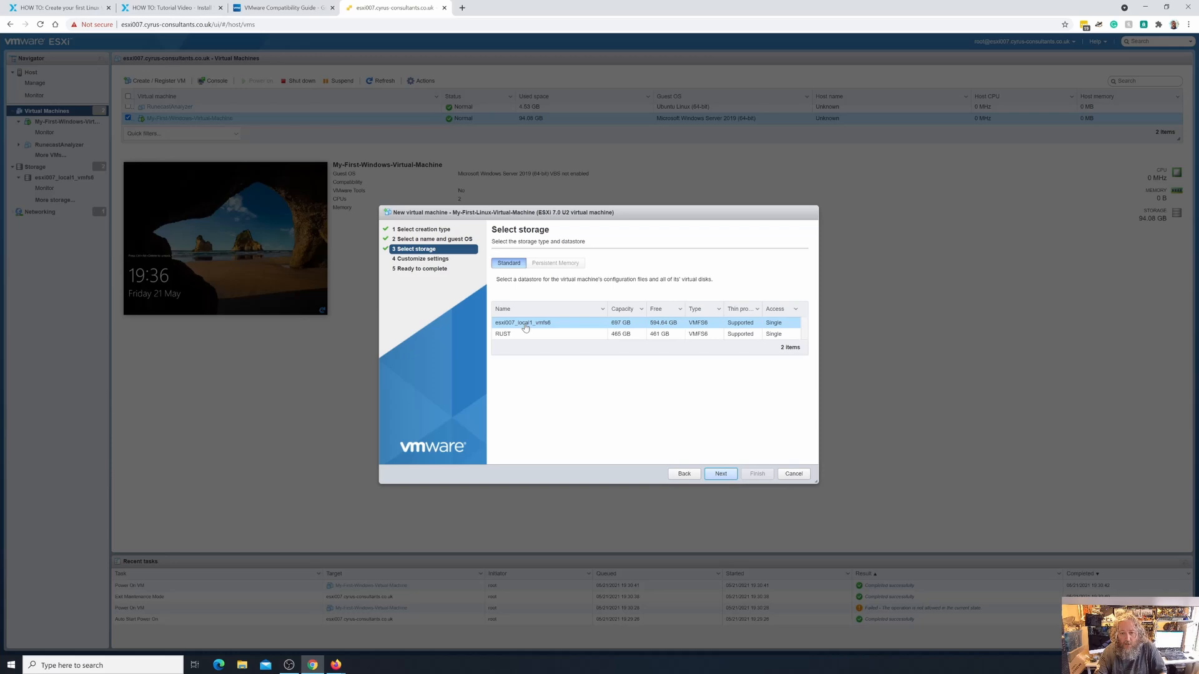
{"action": "left_click", "coordinate": [563, 325]}
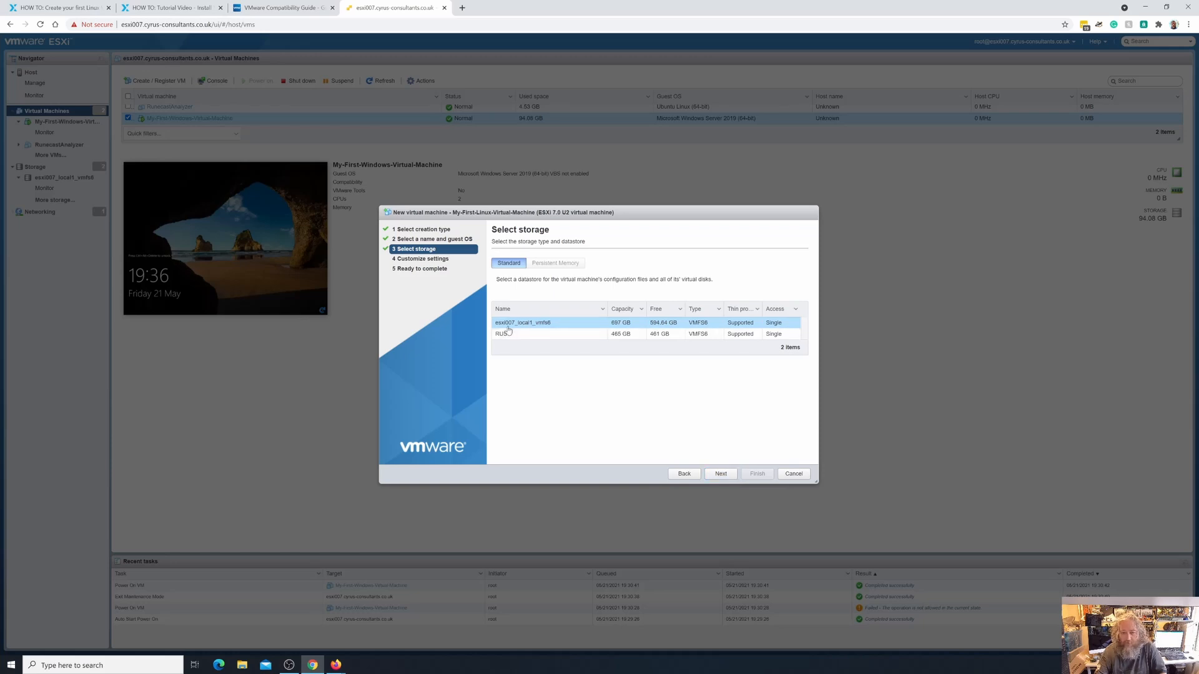
{"action": "left_click", "coordinate": [722, 475]}
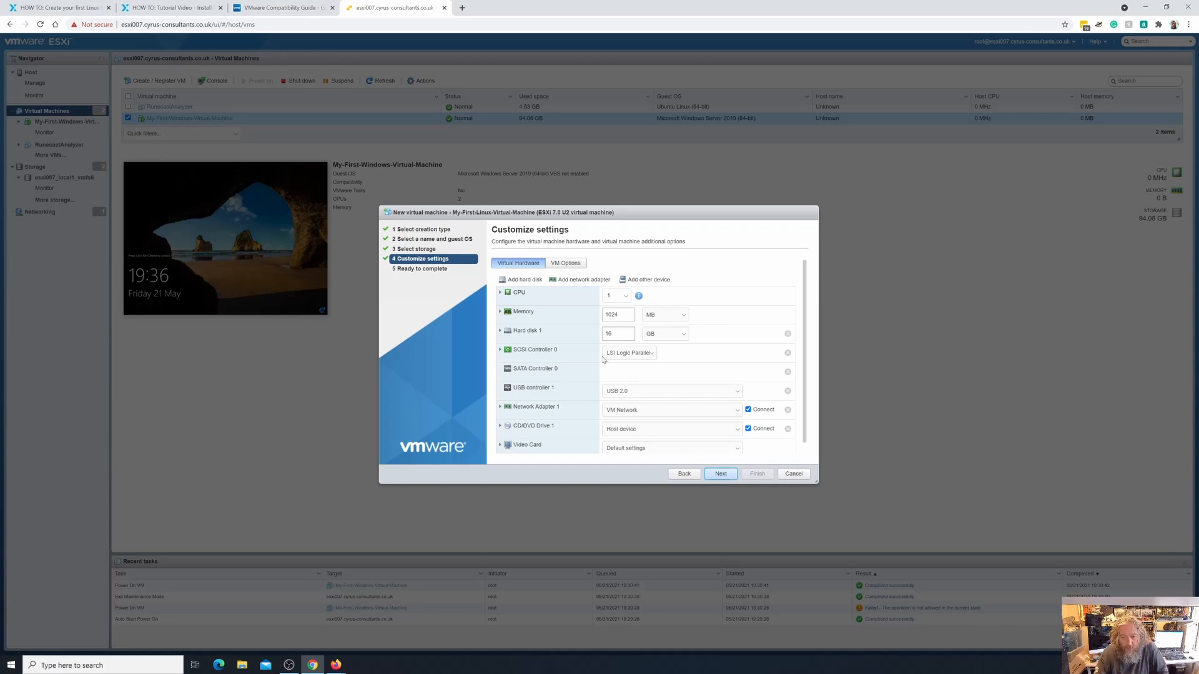
Step: Change the hard disk to 30 GB and the memory to 2048 MB
{"action": "double_click", "coordinate": [608, 334]}
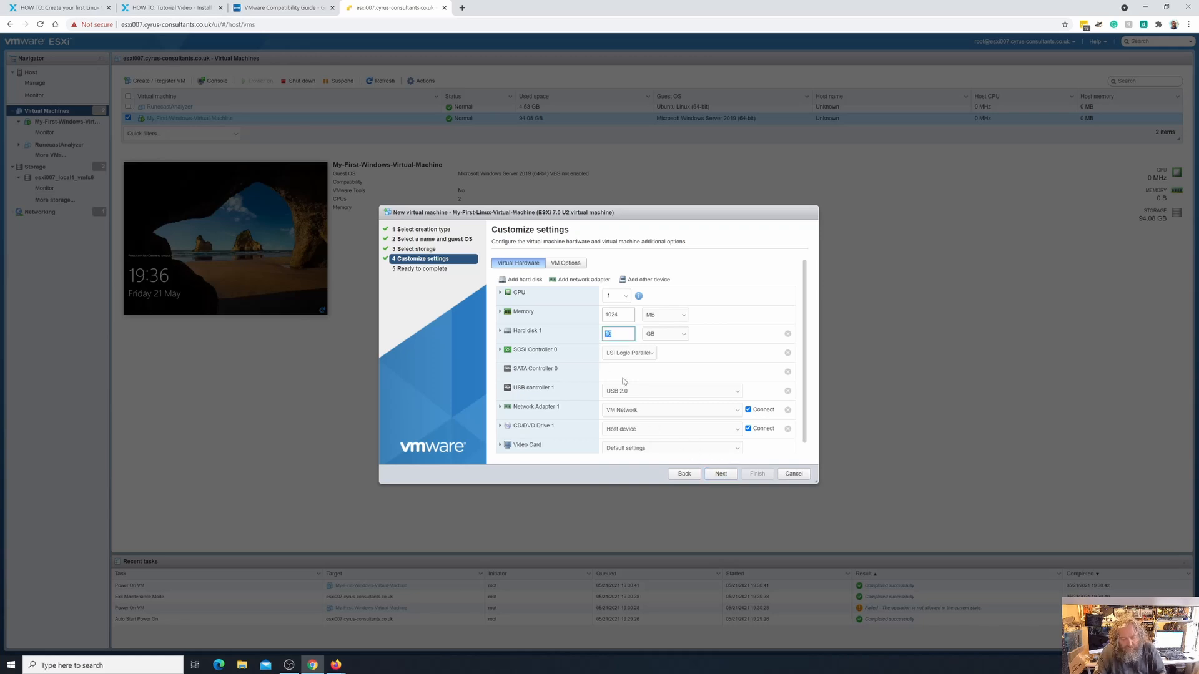
{"action": "type", "text": "30"}
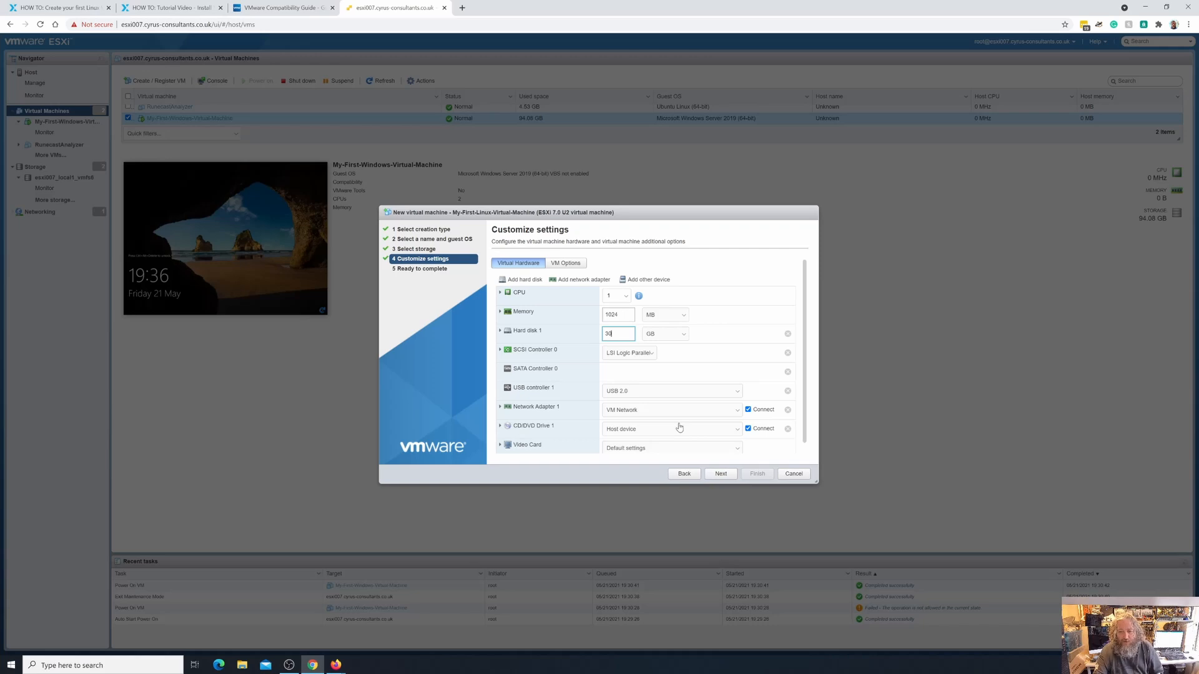
{"action": "left_click_drag", "start_coordinate": [620, 316], "coordinate": [598, 316]}
{"action": "type", "text": "2048"}
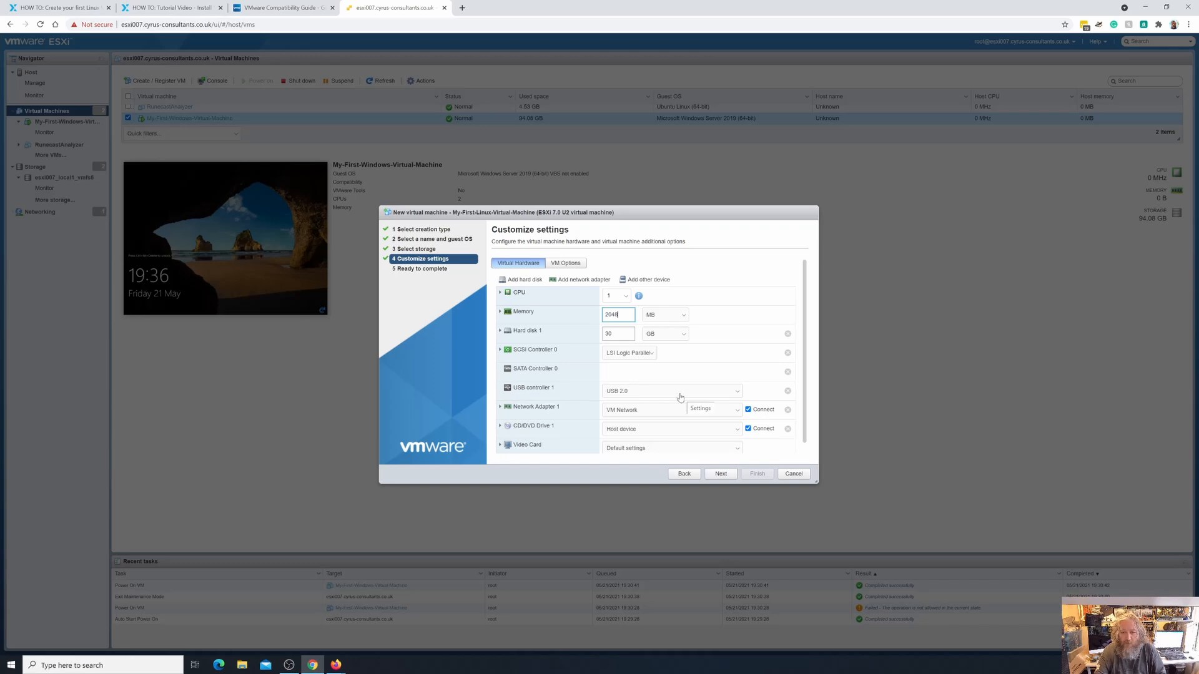
Step: Set 2 CPUs with 2 cores per socket, check the summary, and return to hardware settings
{"action": "left_click", "coordinate": [627, 298]}
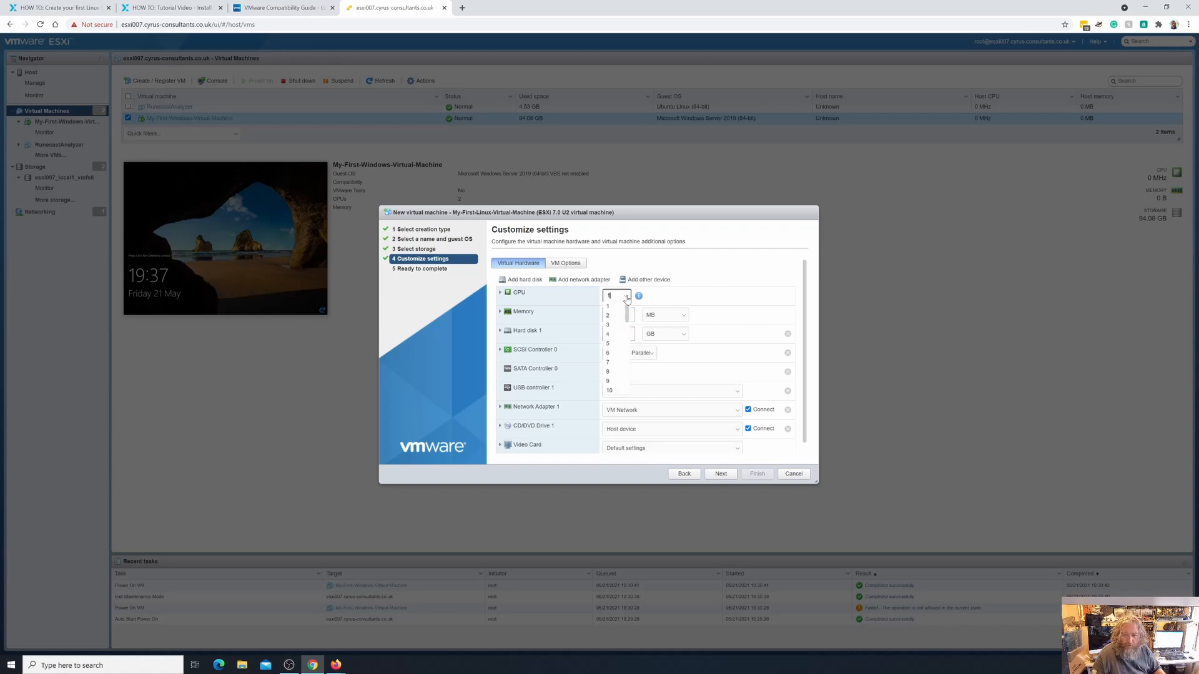
{"action": "left_click", "coordinate": [618, 316]}
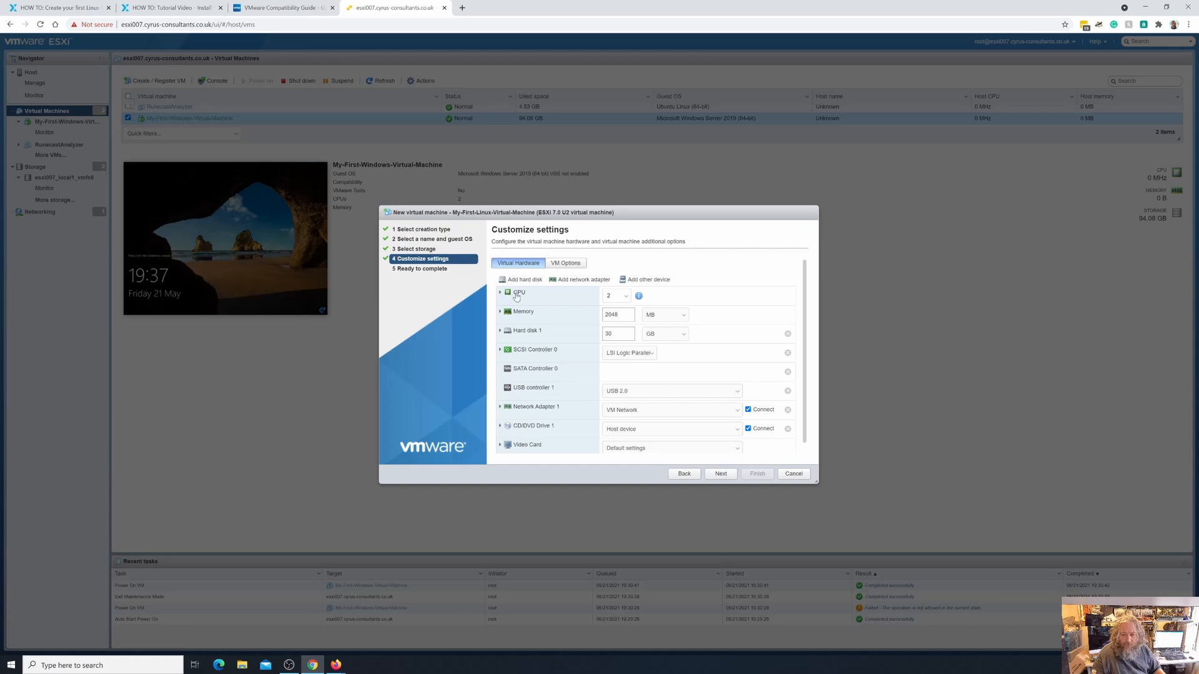
{"action": "left_click", "coordinate": [500, 293]}
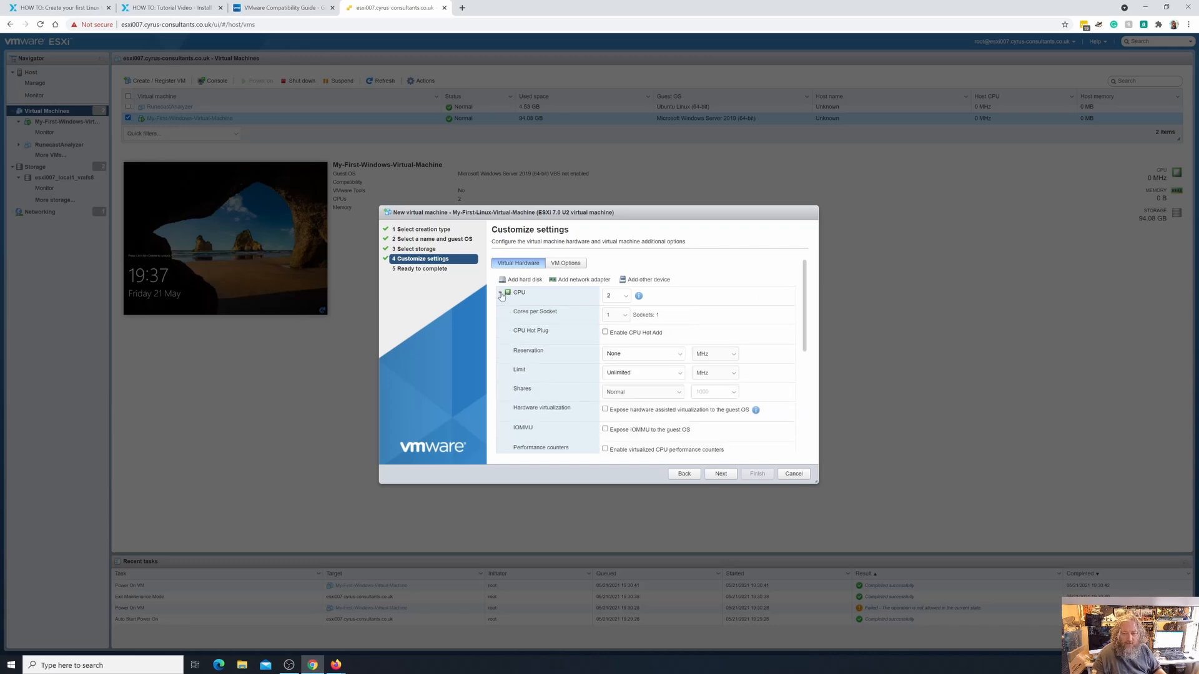
{"action": "left_click", "coordinate": [617, 317]}
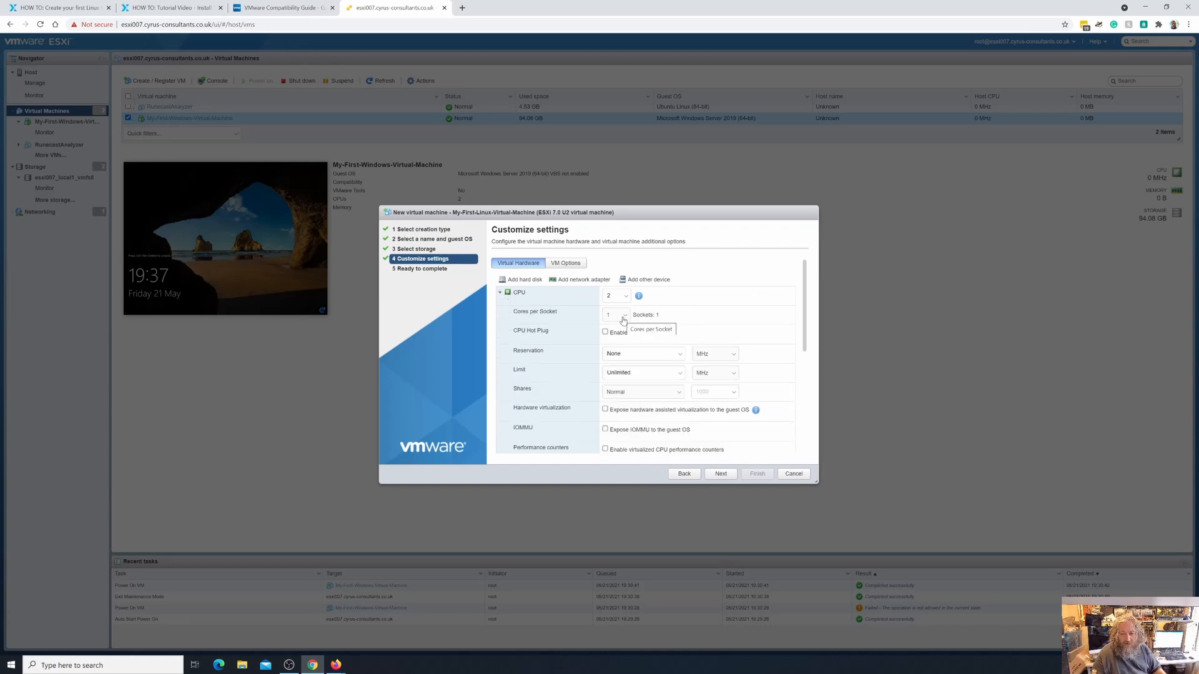
{"action": "left_click", "coordinate": [610, 329]}
{"action": "left_click", "coordinate": [720, 474]}
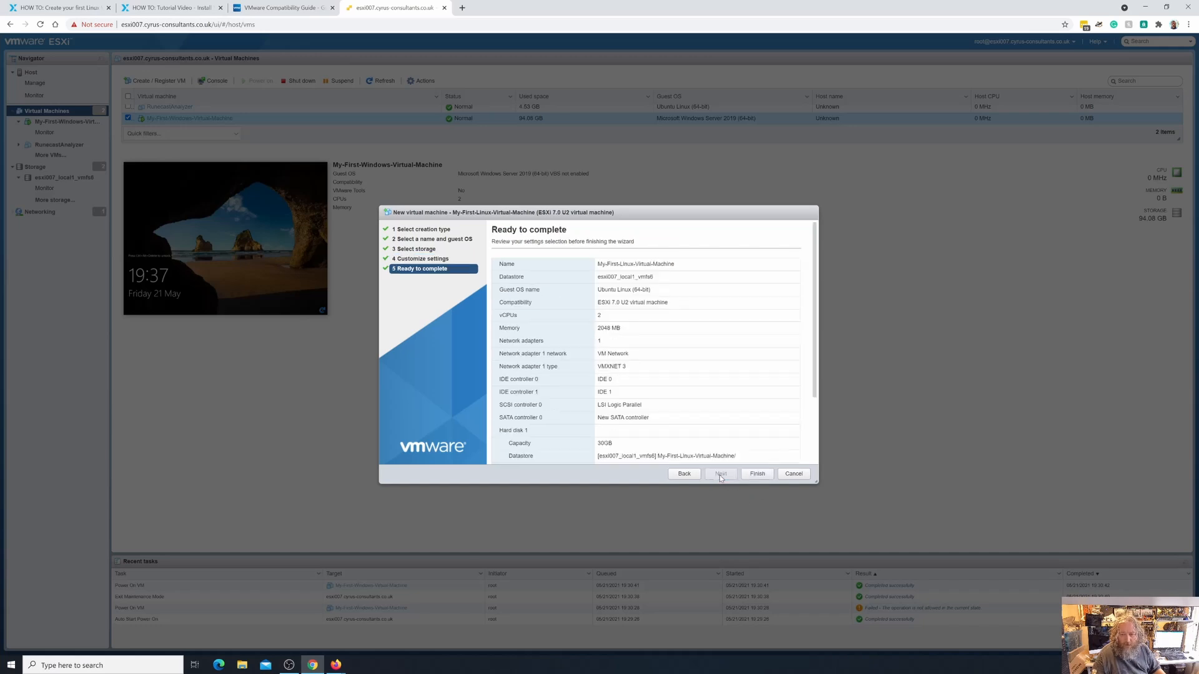
{"action": "scroll", "coordinate": [722, 459], "scroll_direction": "down", "scroll_amount": 3}
{"action": "scroll", "coordinate": [722, 459], "scroll_direction": "up", "scroll_amount": 3}
{"action": "left_click", "coordinate": [684, 474]}
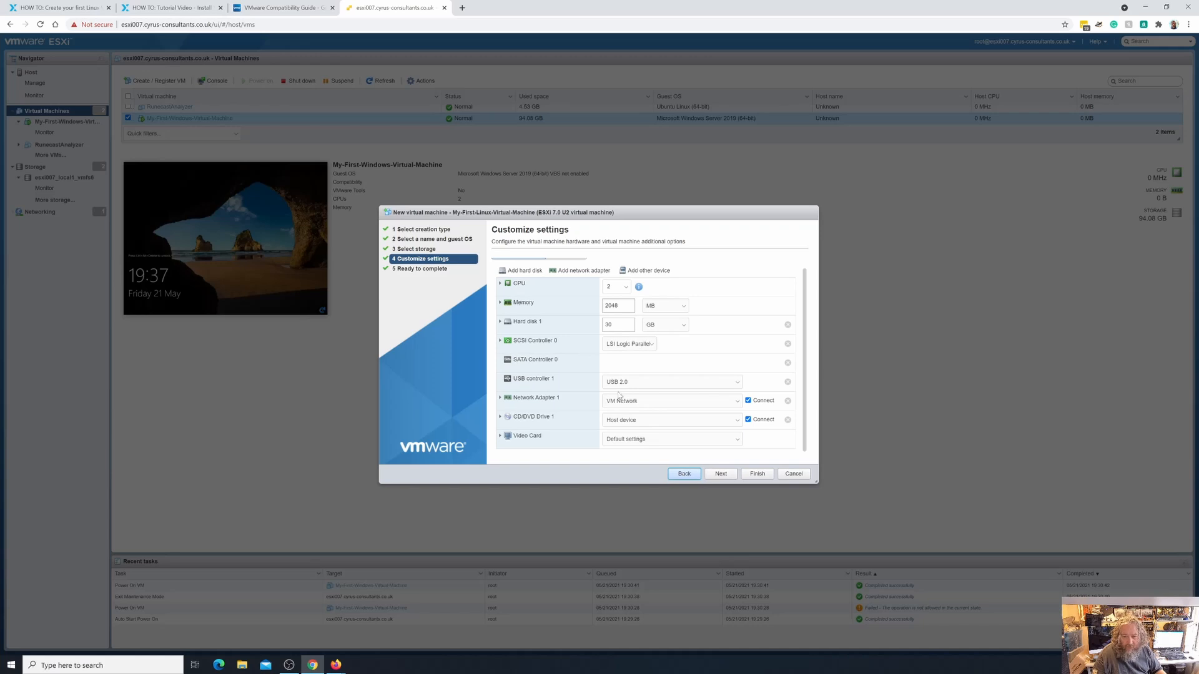
Step: Back CD/DVD Drive 1 with the datastore ISO ubuntu-20.04.1-live-server-amd64.iso and review the summary
{"action": "left_click", "coordinate": [668, 423]}
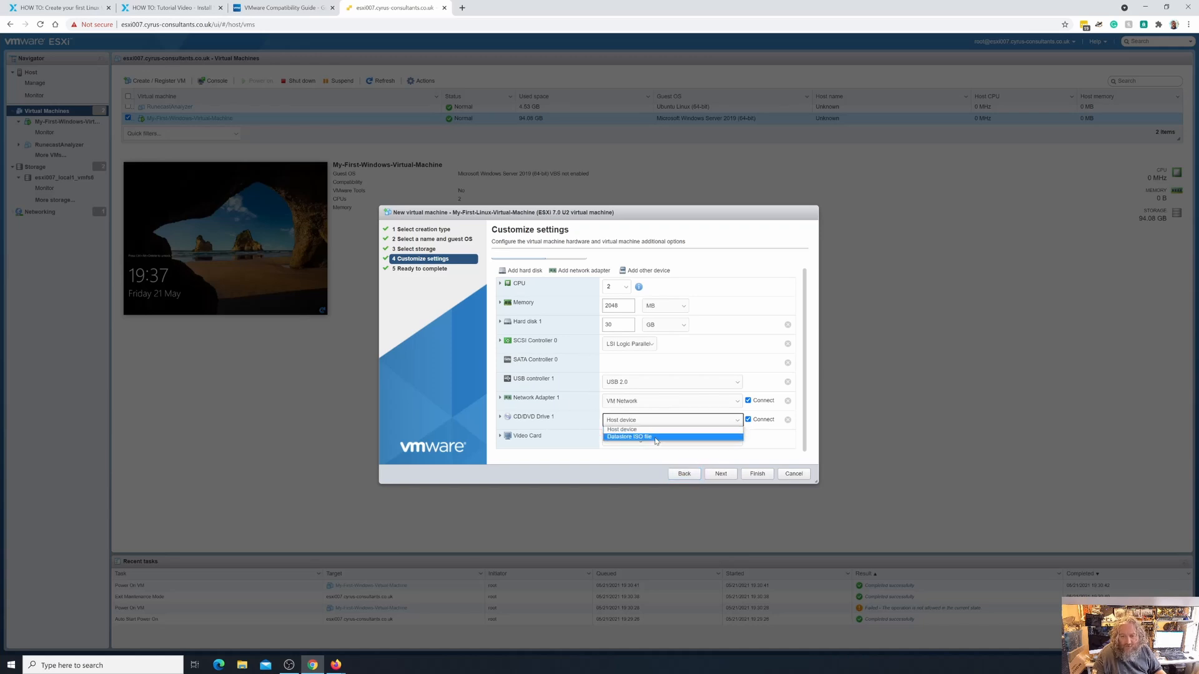
{"action": "left_click", "coordinate": [655, 437]}
{"action": "left_click", "coordinate": [530, 275]}
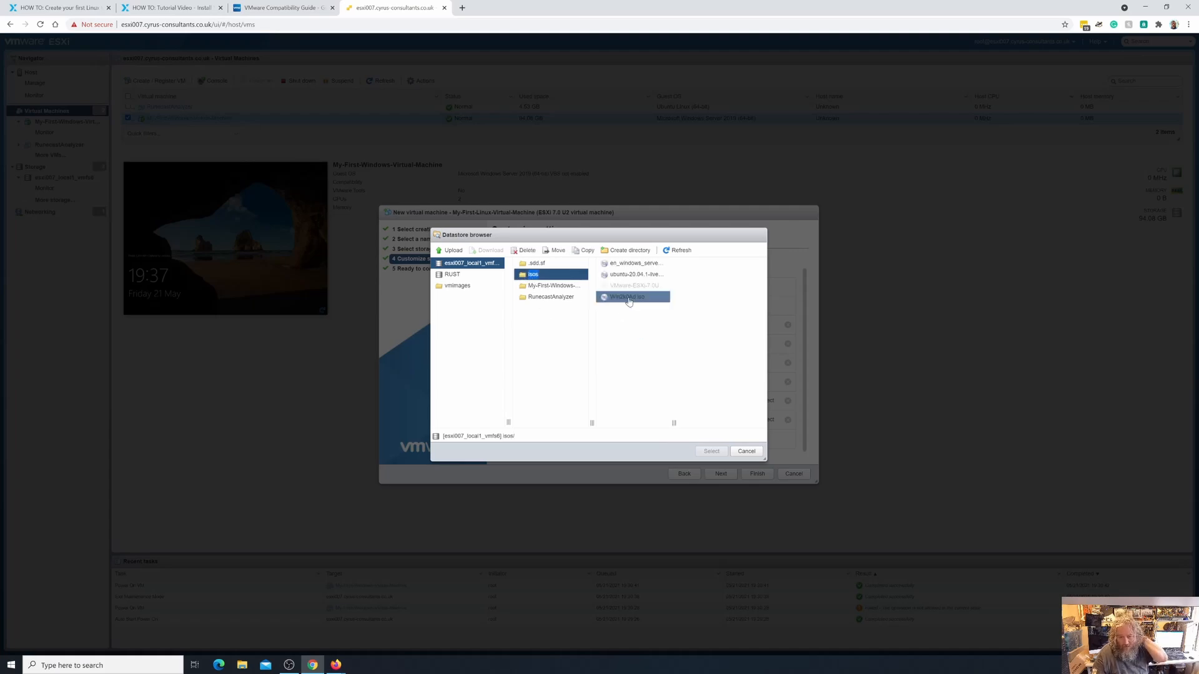
{"action": "left_click", "coordinate": [635, 276]}
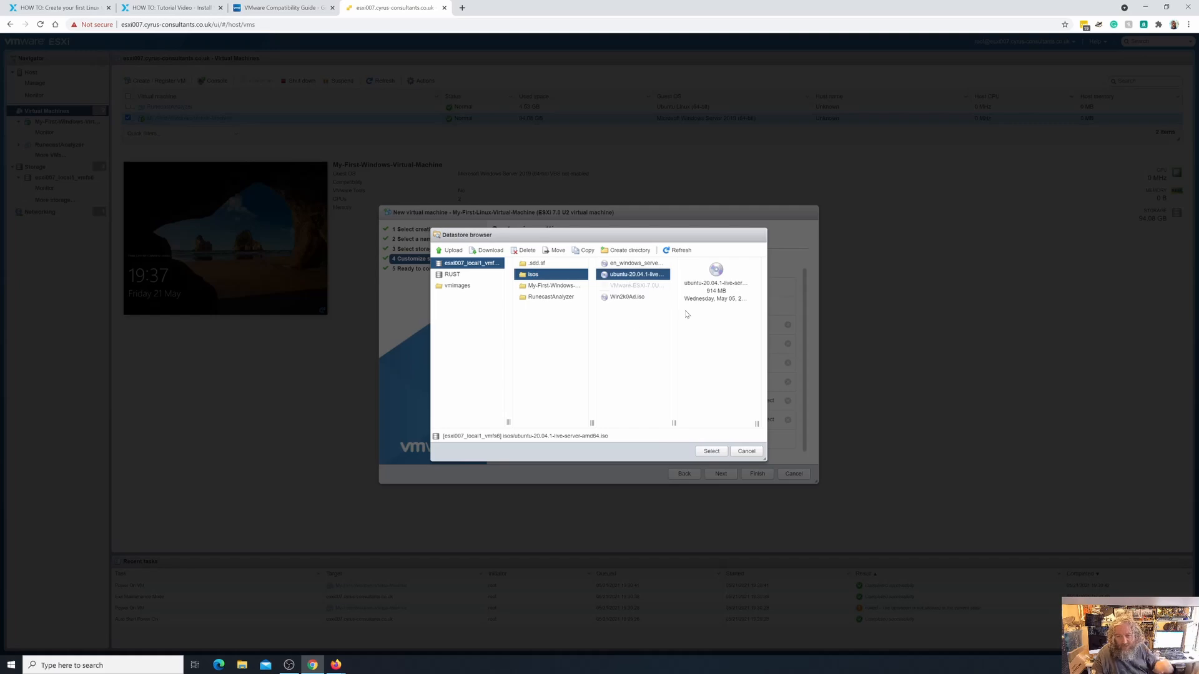
{"action": "left_click", "coordinate": [712, 452]}
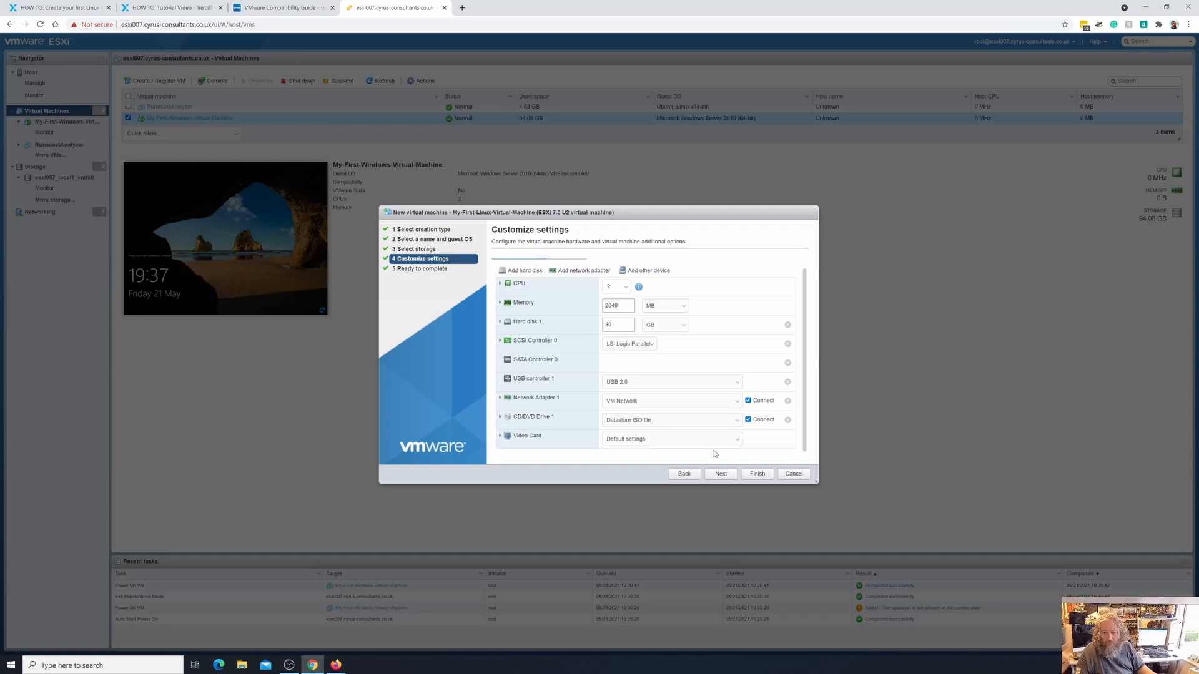
{"action": "left_click", "coordinate": [720, 475]}
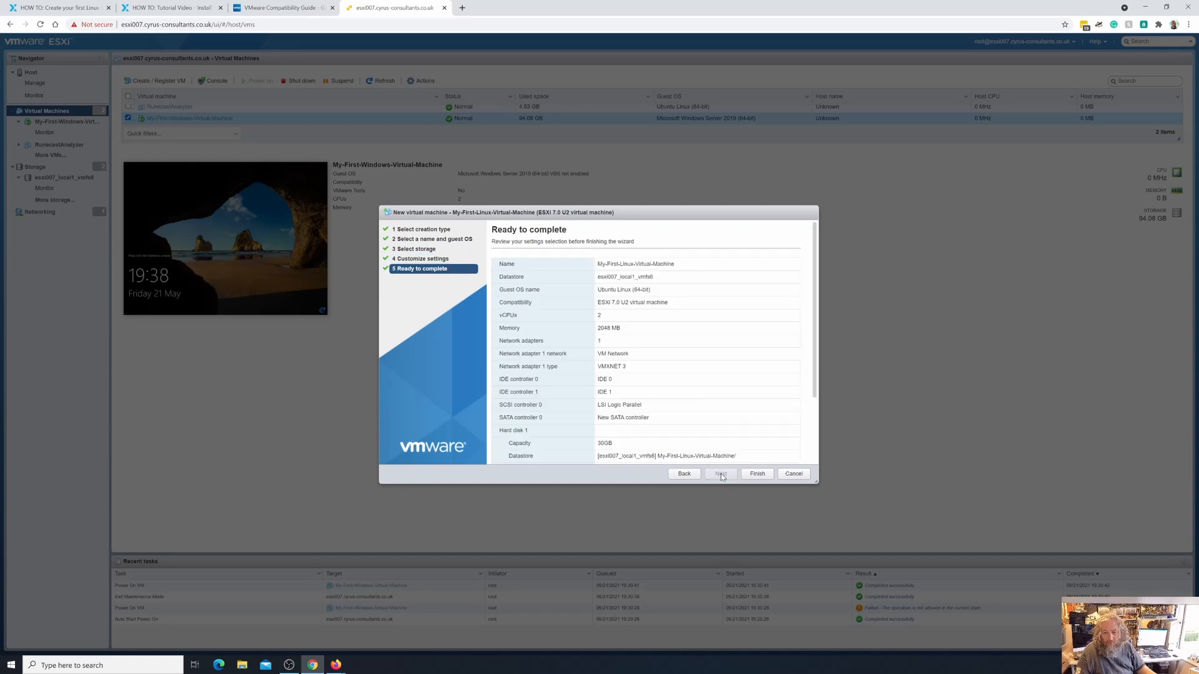
{"action": "scroll", "coordinate": [705, 410], "scroll_direction": "down", "scroll_amount": 3}
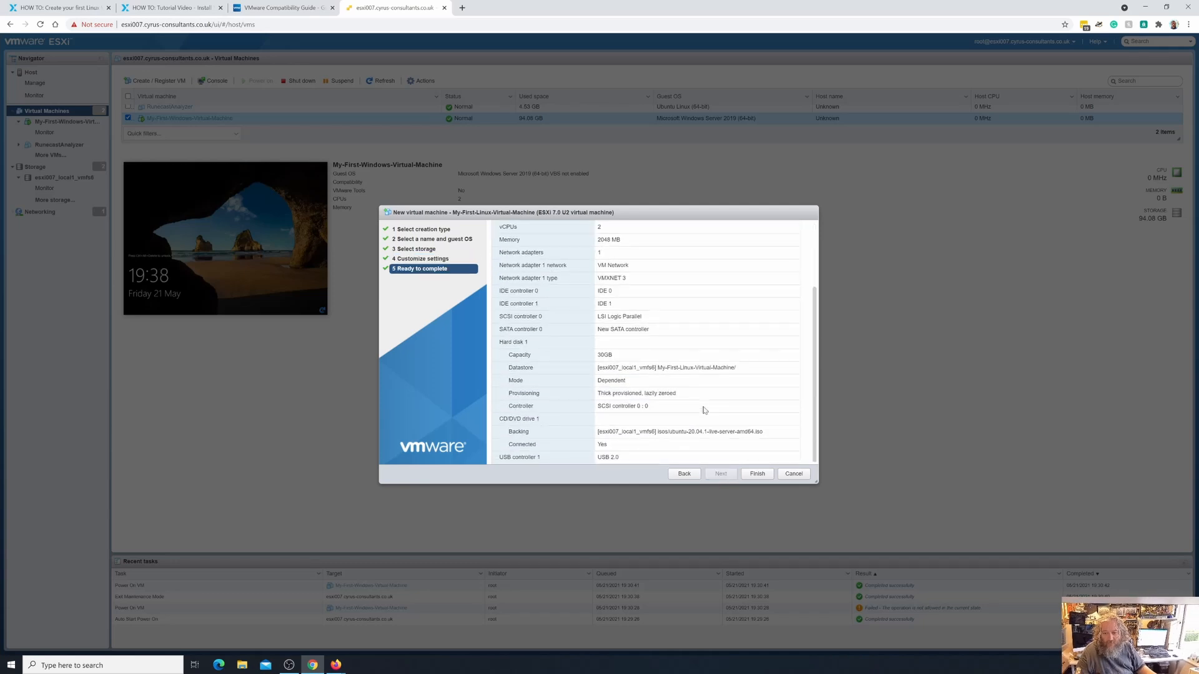
Step: Finish the wizard to create My-First-Linux-Virtual-Machine
{"action": "left_click", "coordinate": [757, 475]}
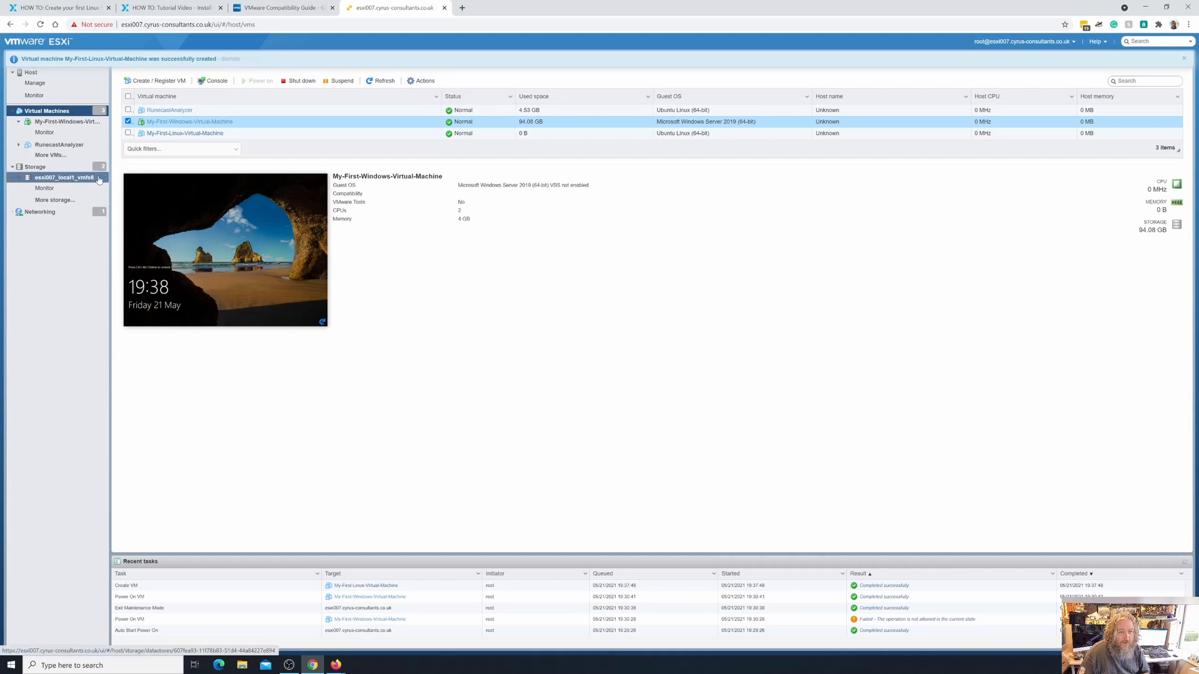
Step: Change My-First-Linux-Virtual-Machine's boot firmware to EFI under VM Options and save
{"action": "left_click", "coordinate": [159, 135]}
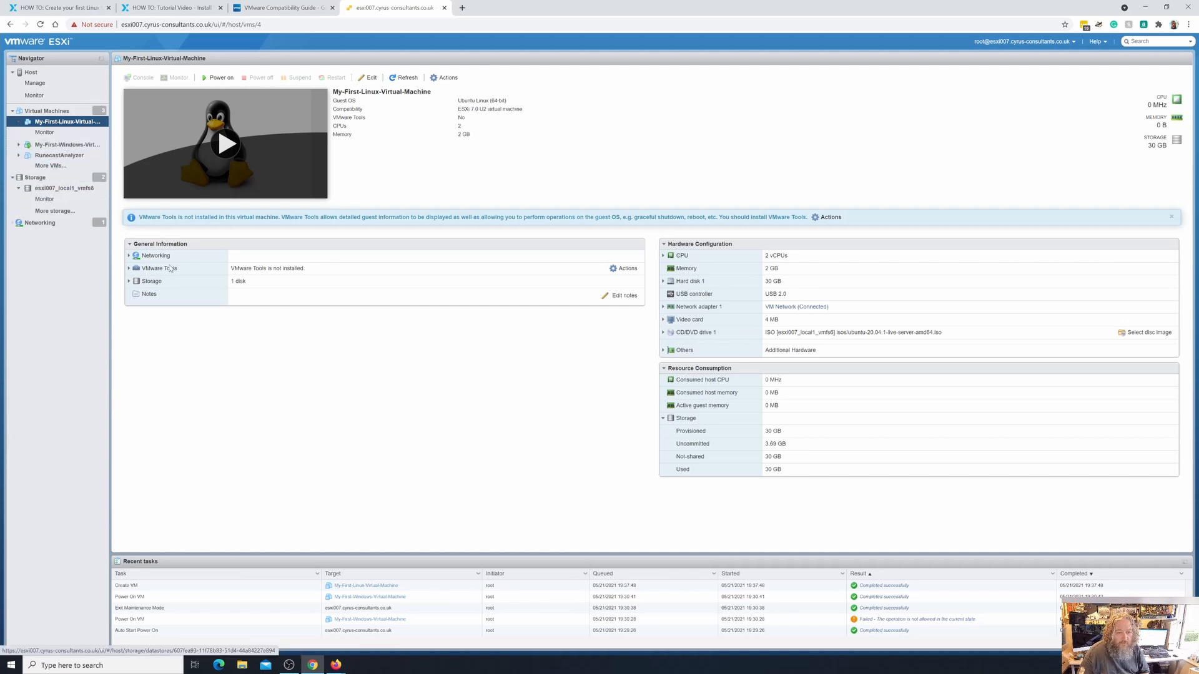
{"action": "right_click", "coordinate": [64, 127]}
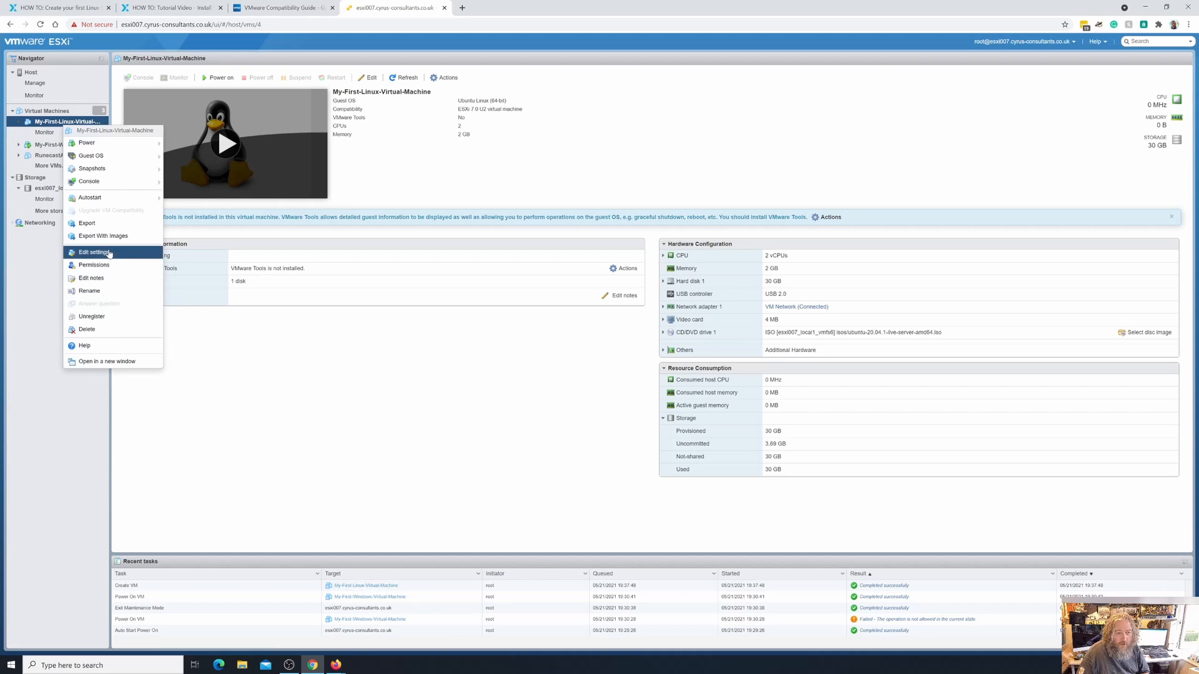
{"action": "left_click", "coordinate": [109, 253]}
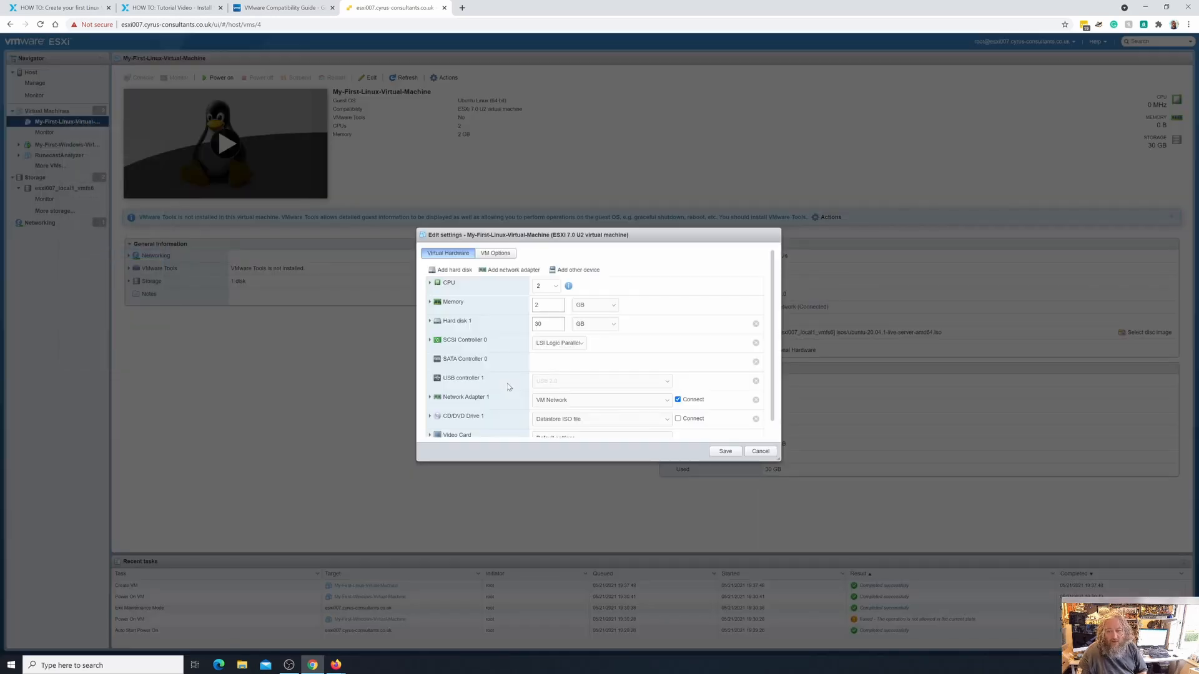
{"action": "left_click", "coordinate": [495, 253]}
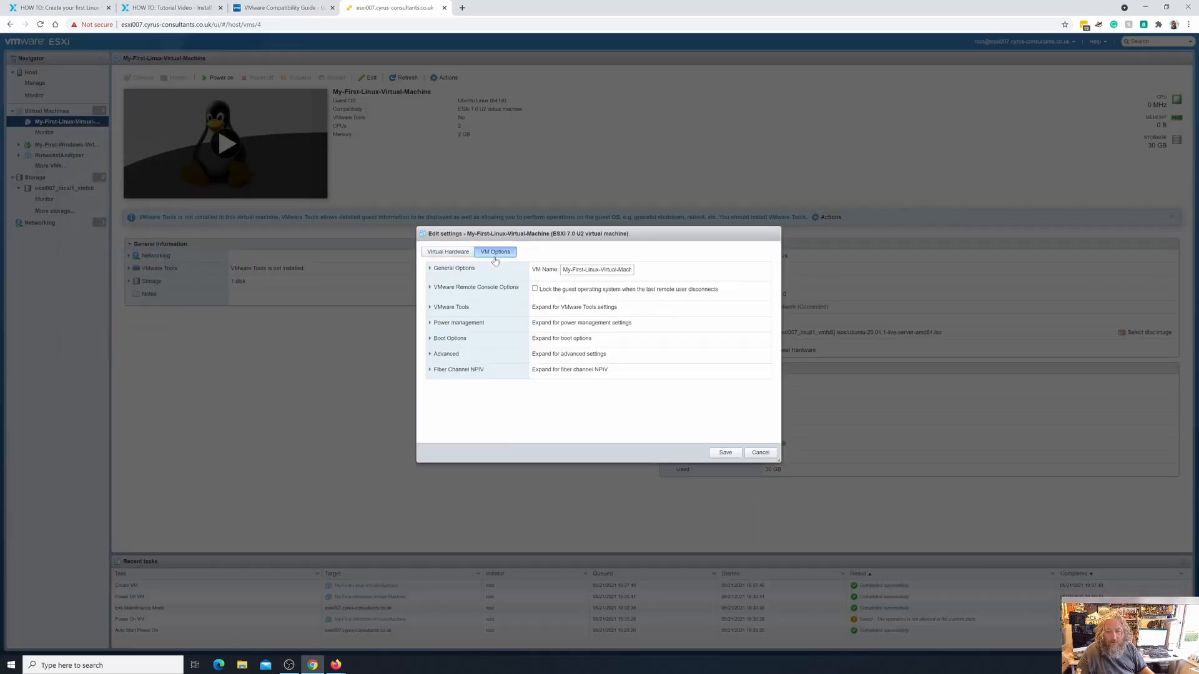
{"action": "left_click", "coordinate": [430, 339]}
{"action": "left_click", "coordinate": [612, 363]}
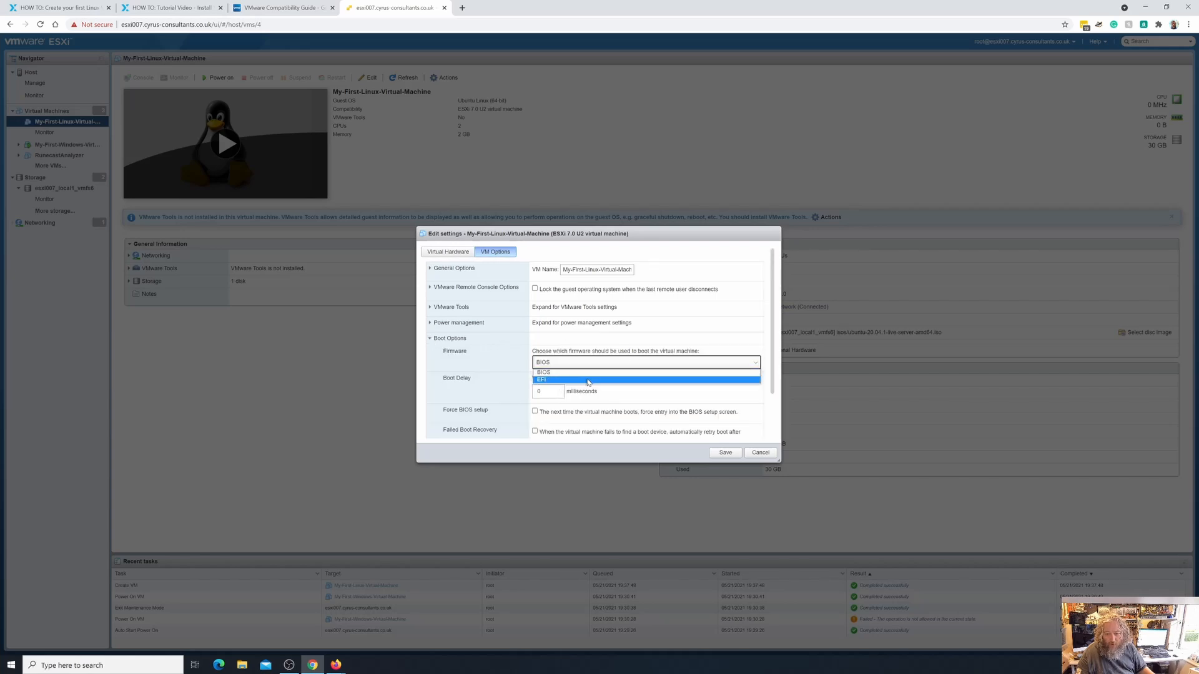
{"action": "left_click", "coordinate": [587, 378]}
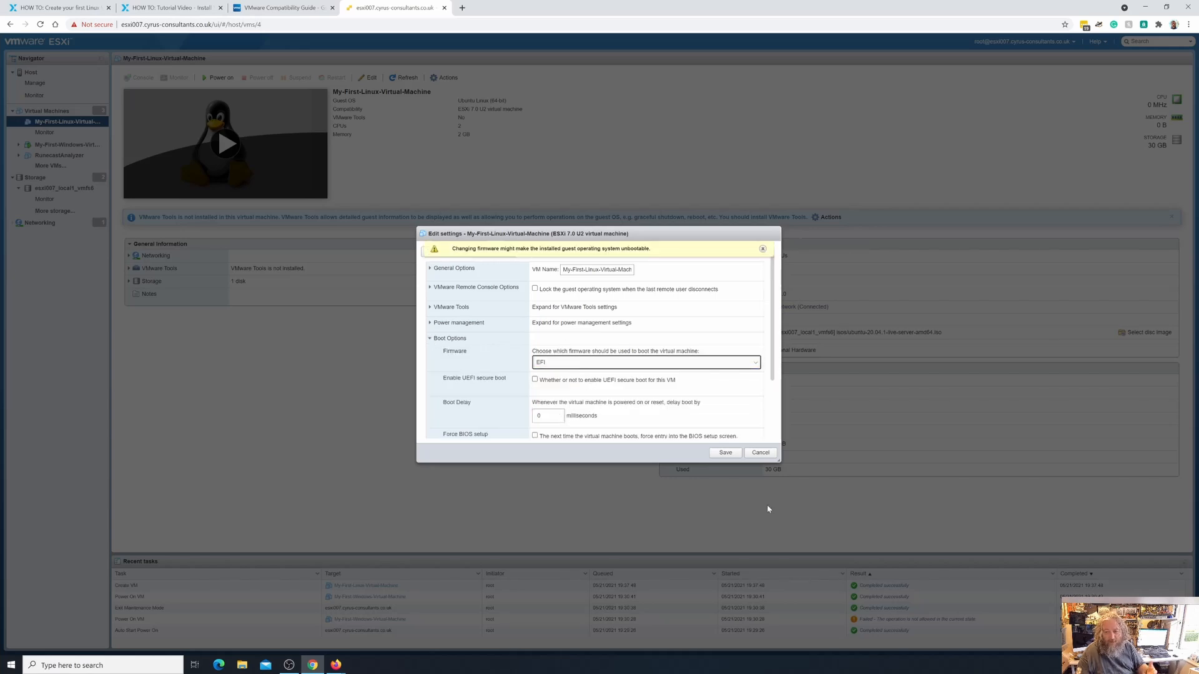
{"action": "left_click", "coordinate": [725, 452]}
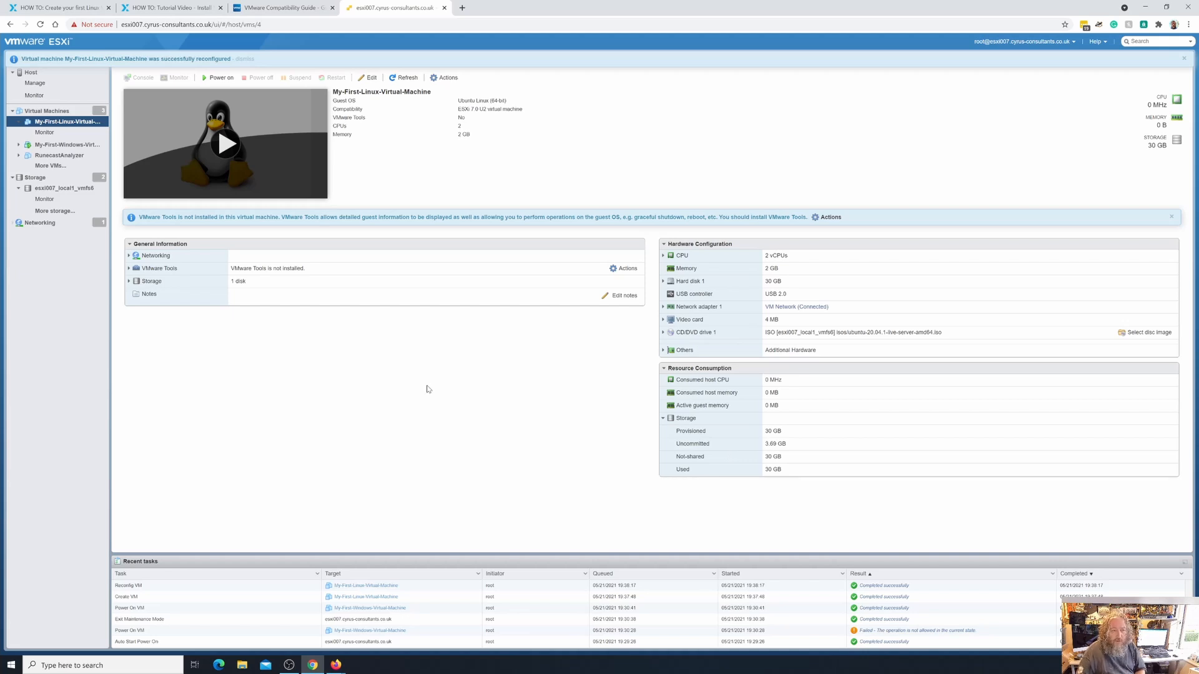
Step: Power on the Linux VM from its console thumbnail and centre the console window
{"action": "left_click", "coordinate": [85, 126]}
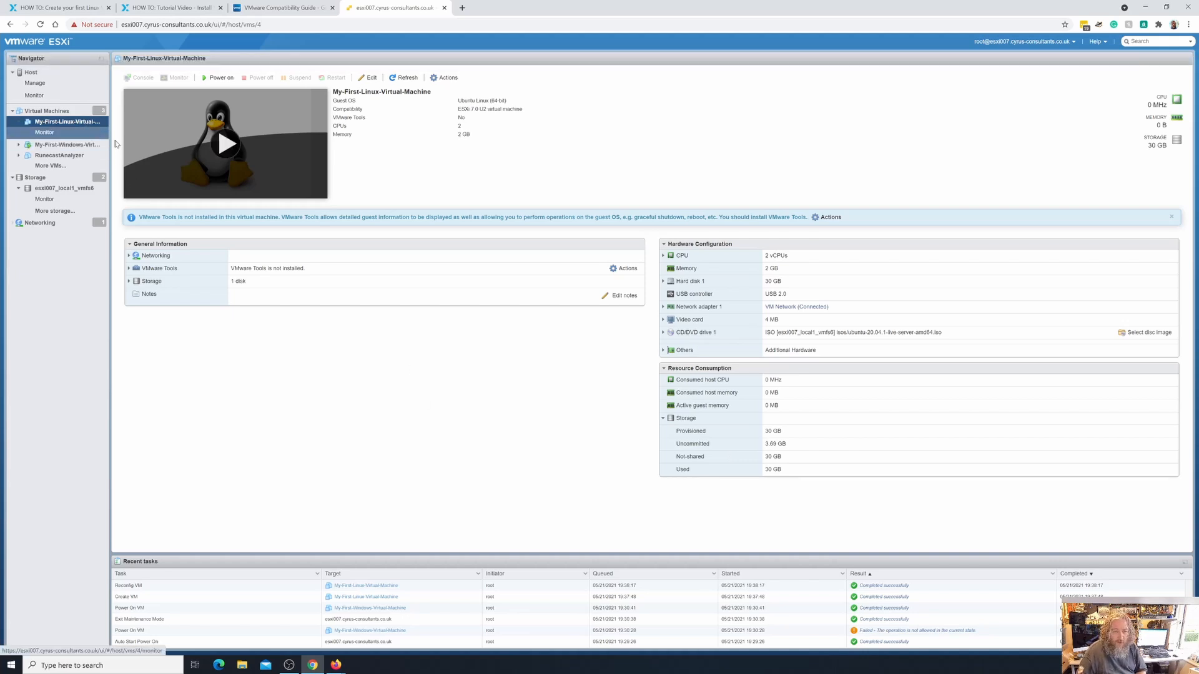
{"action": "left_click", "coordinate": [225, 148]}
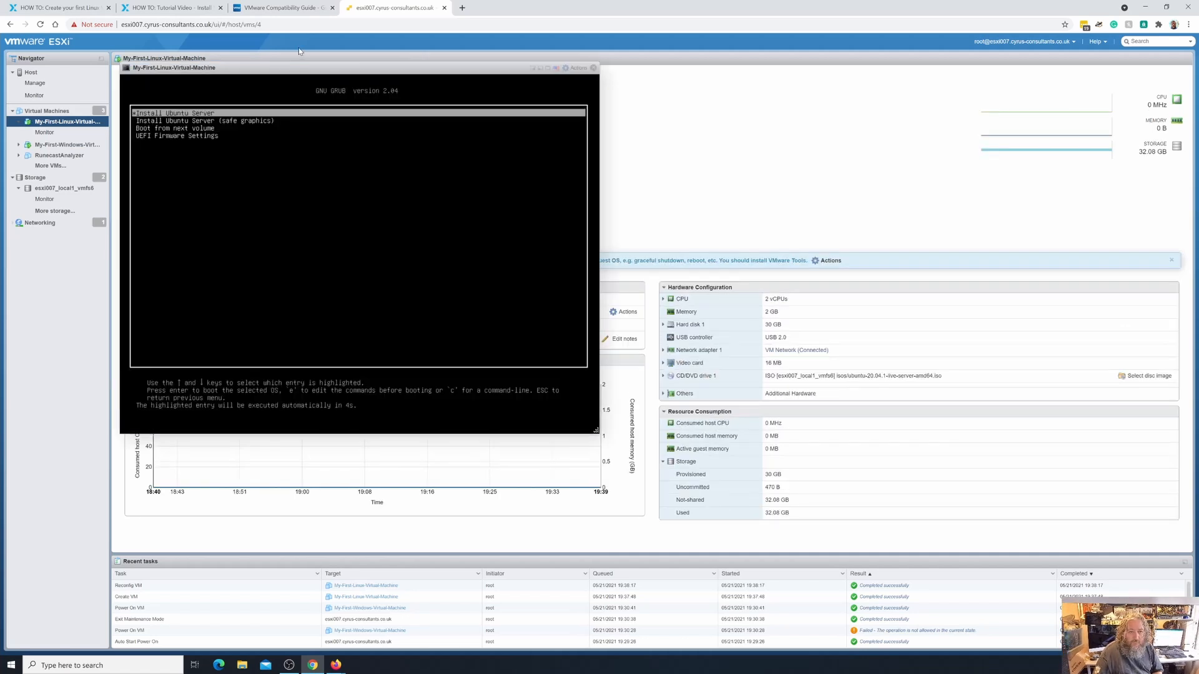
{"action": "left_click_drag", "start_coordinate": [295, 68], "coordinate": [470, 144]}
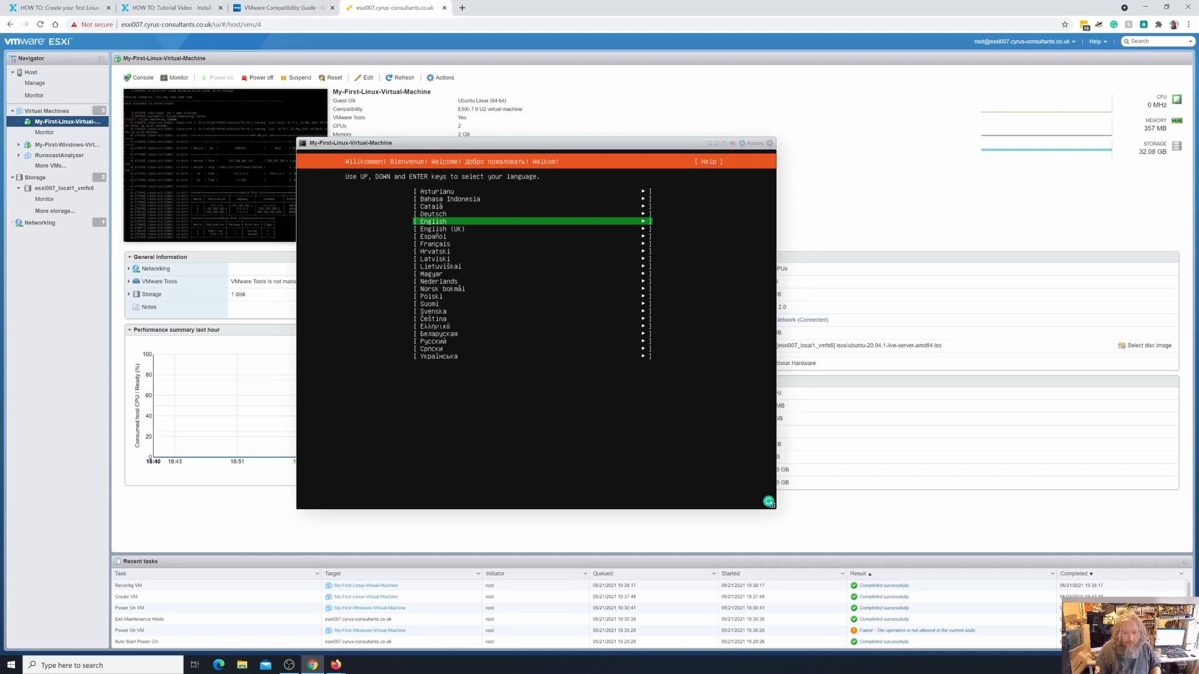
Step: Choose English (UK) as the installer language and update to the new installer
{"action": "key", "text": "Down"}
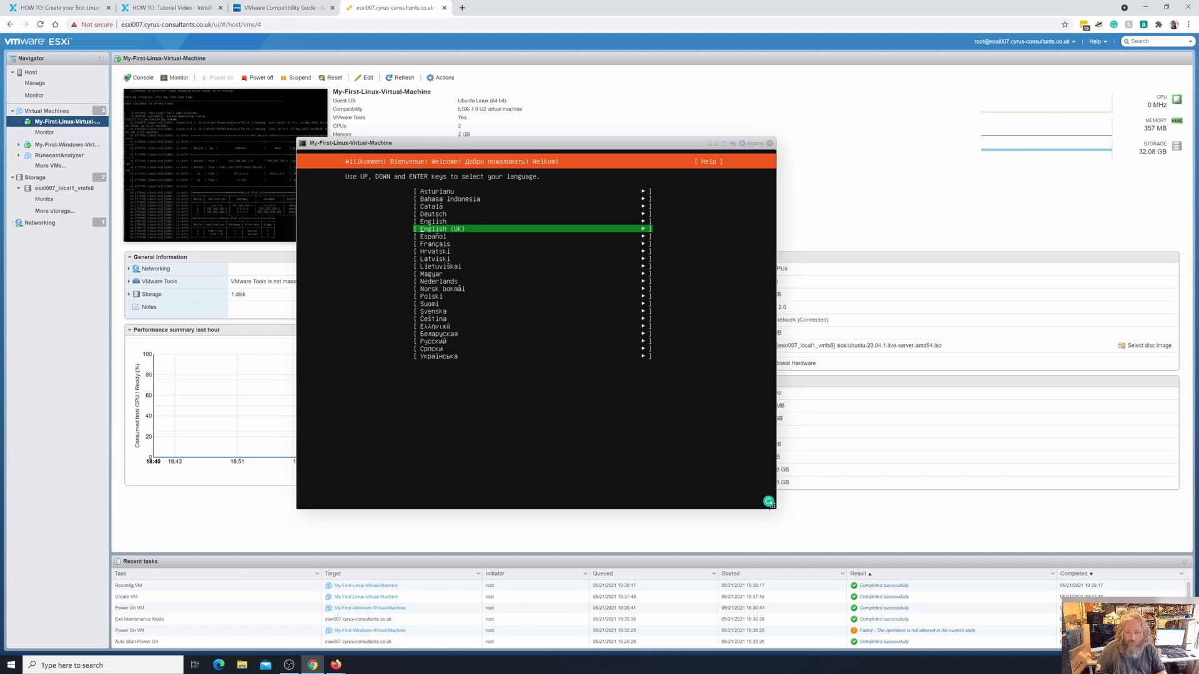
{"action": "key", "text": "Return"}
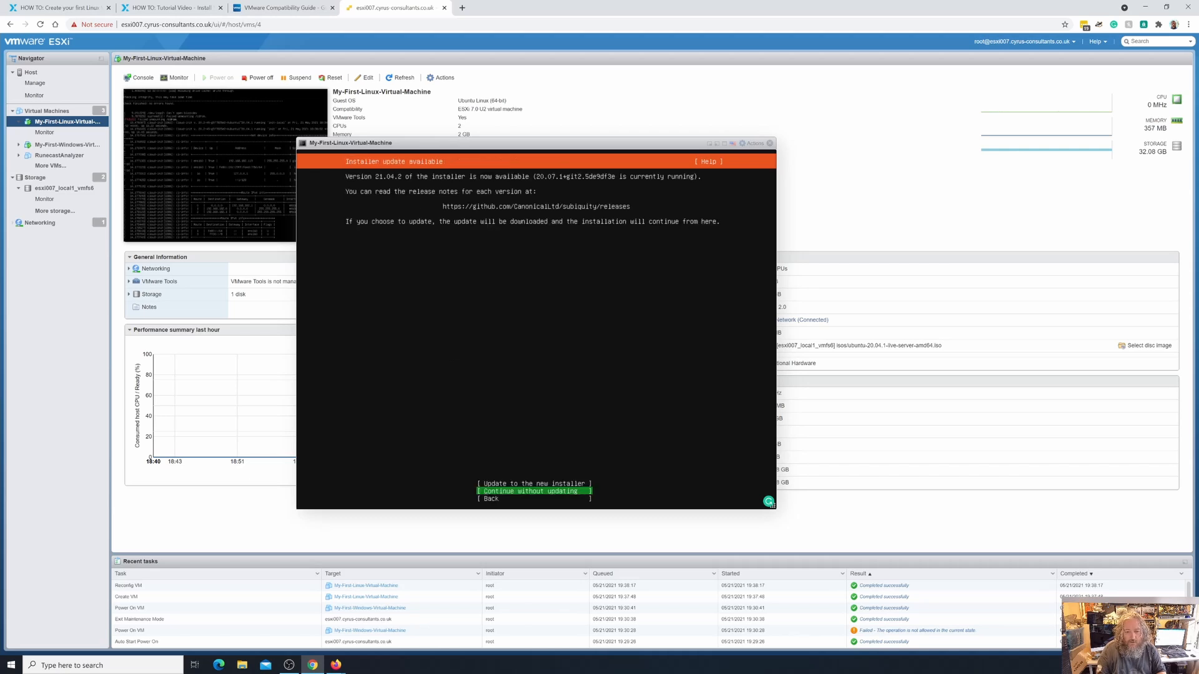
{"action": "key", "text": "Up"}
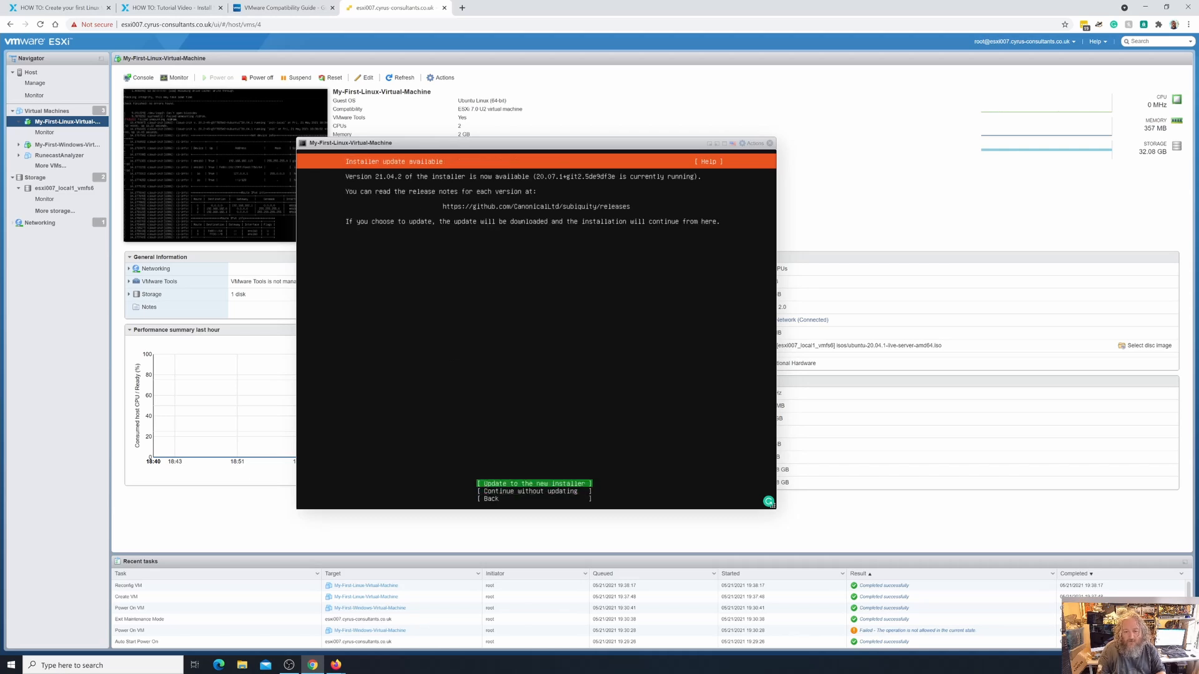
{"action": "key", "text": "Return"}
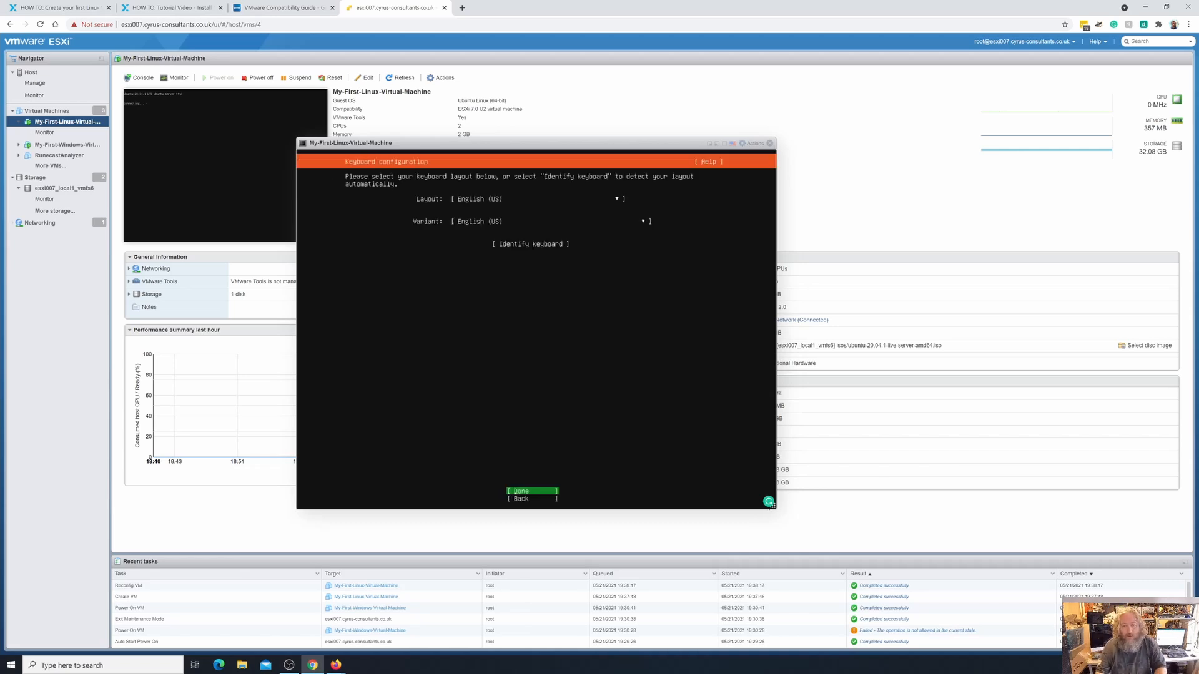
Step: Set the keyboard layout to English (UK) and confirm the keyboard configuration
{"action": "key", "text": "Up"}
{"action": "key", "text": "Up"}
{"action": "key", "text": "Up"}
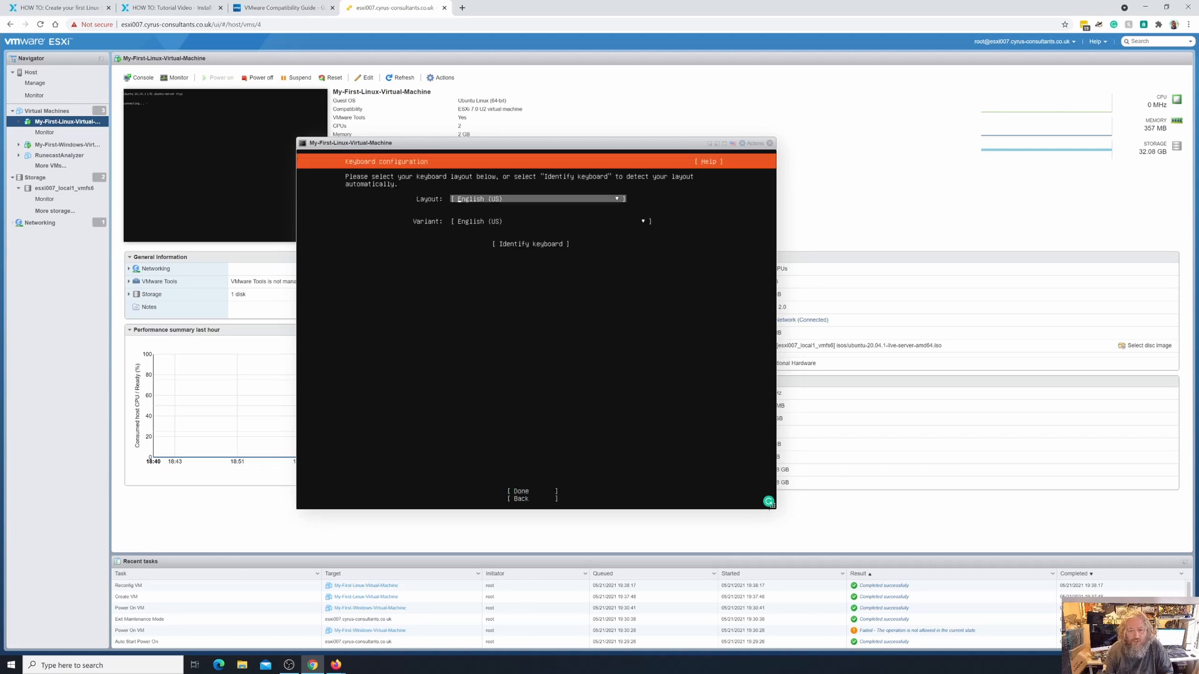
{"action": "key", "text": "Return"}
{"action": "key", "text": "Up"}
{"action": "key", "text": "Return"}
{"action": "key", "text": "Down"}
{"action": "key", "text": "Down"}
{"action": "key", "text": "Down"}
{"action": "key", "text": "Return"}
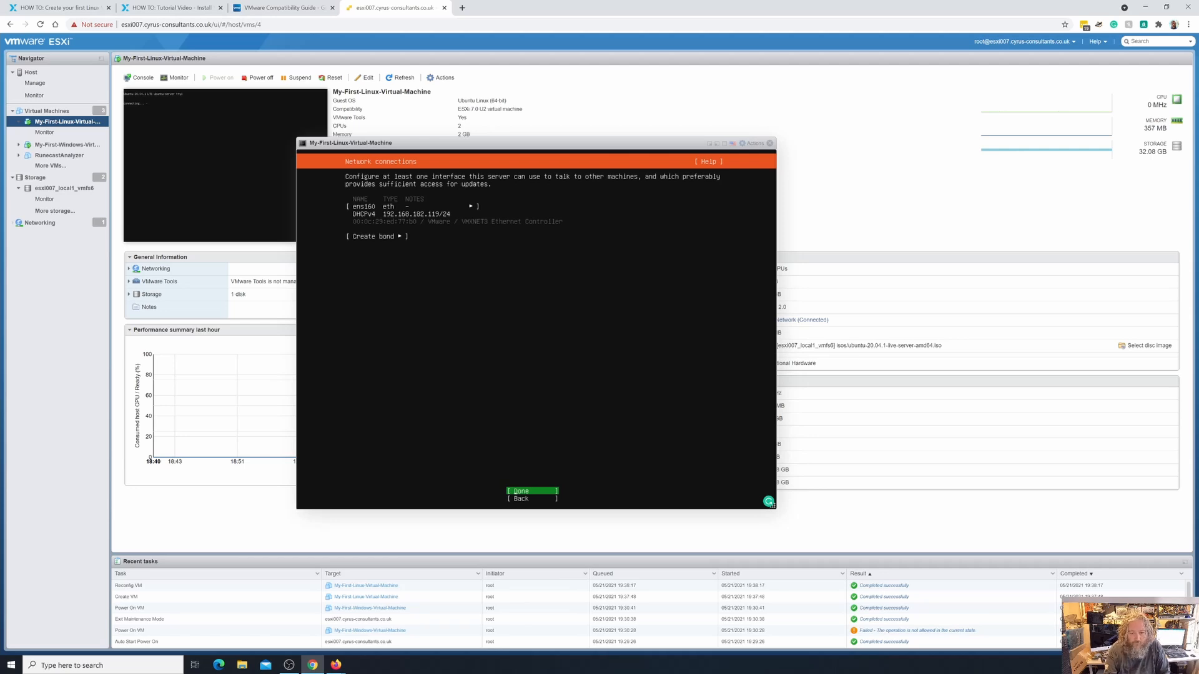
Step: Accept the DHCP network settings, a blank proxy and the default archive mirror
{"action": "key", "text": "Return"}
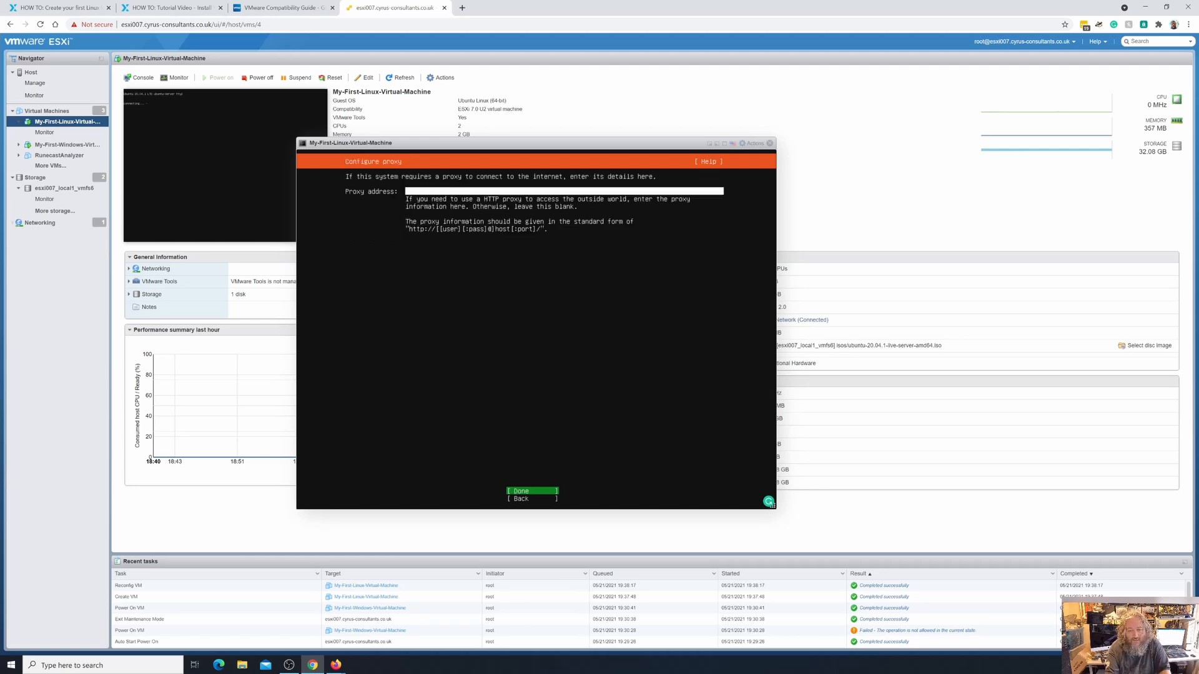
{"action": "key", "text": "Return"}
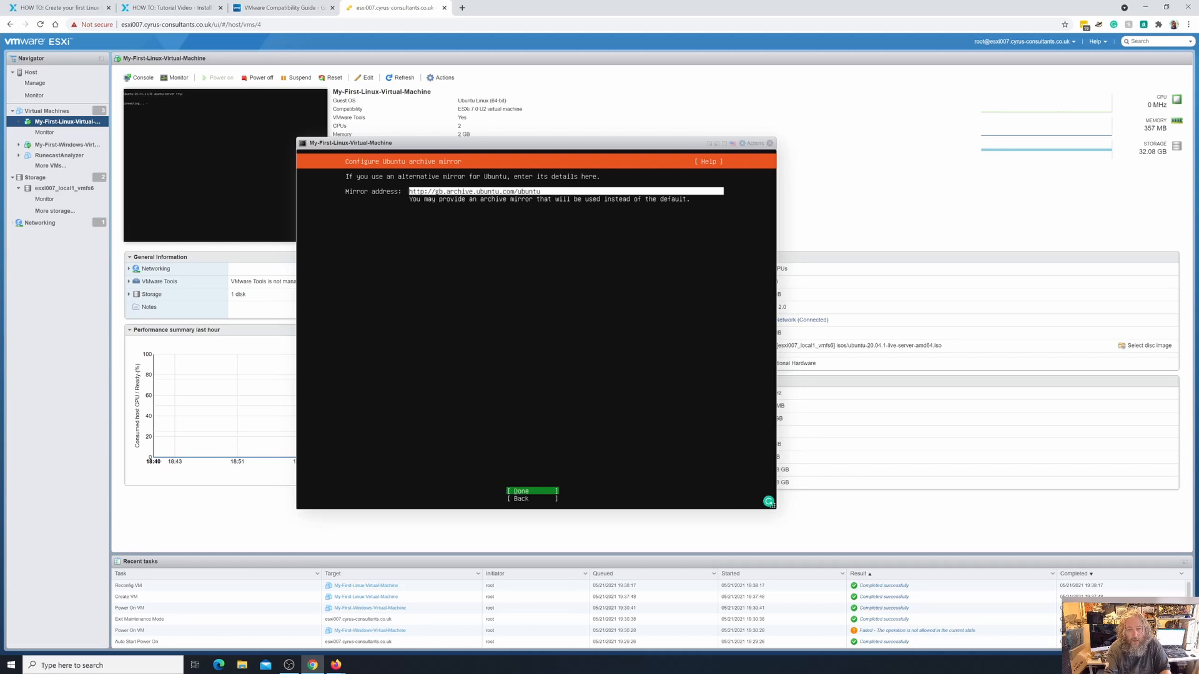
{"action": "key", "text": "Return"}
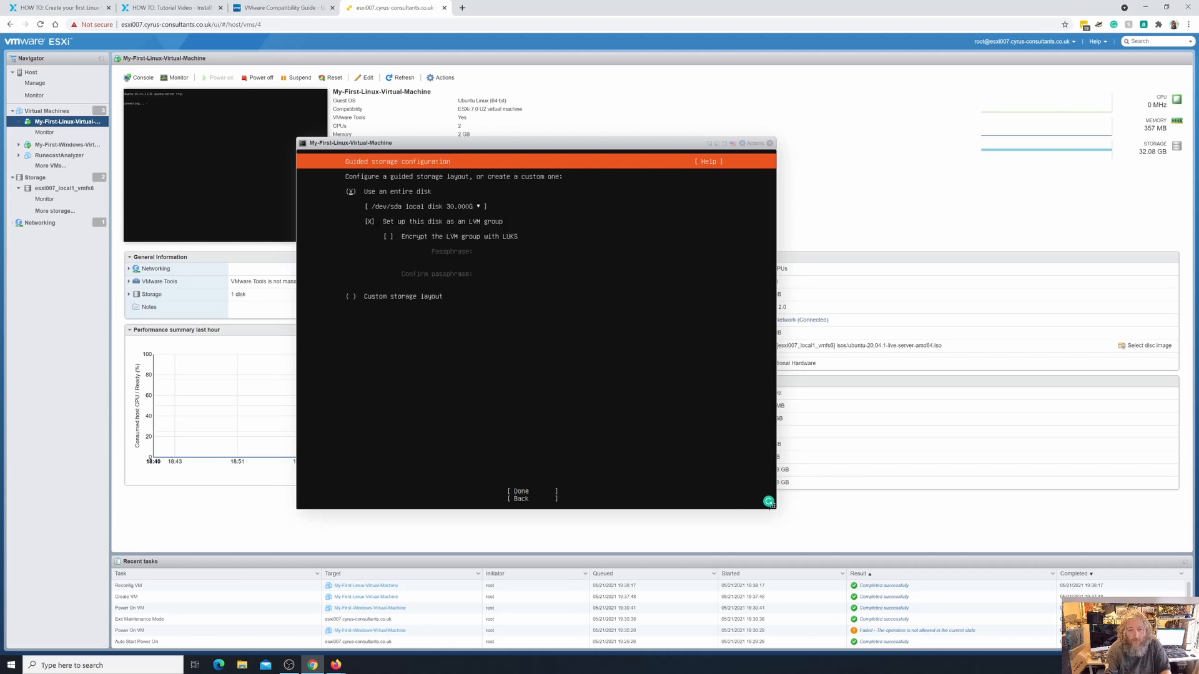
Step: Use the entire 30 GB disk with LVM, accept the summary and confirm the data-loss warning
{"action": "key", "text": "Tab"}
{"action": "key", "text": "Tab"}
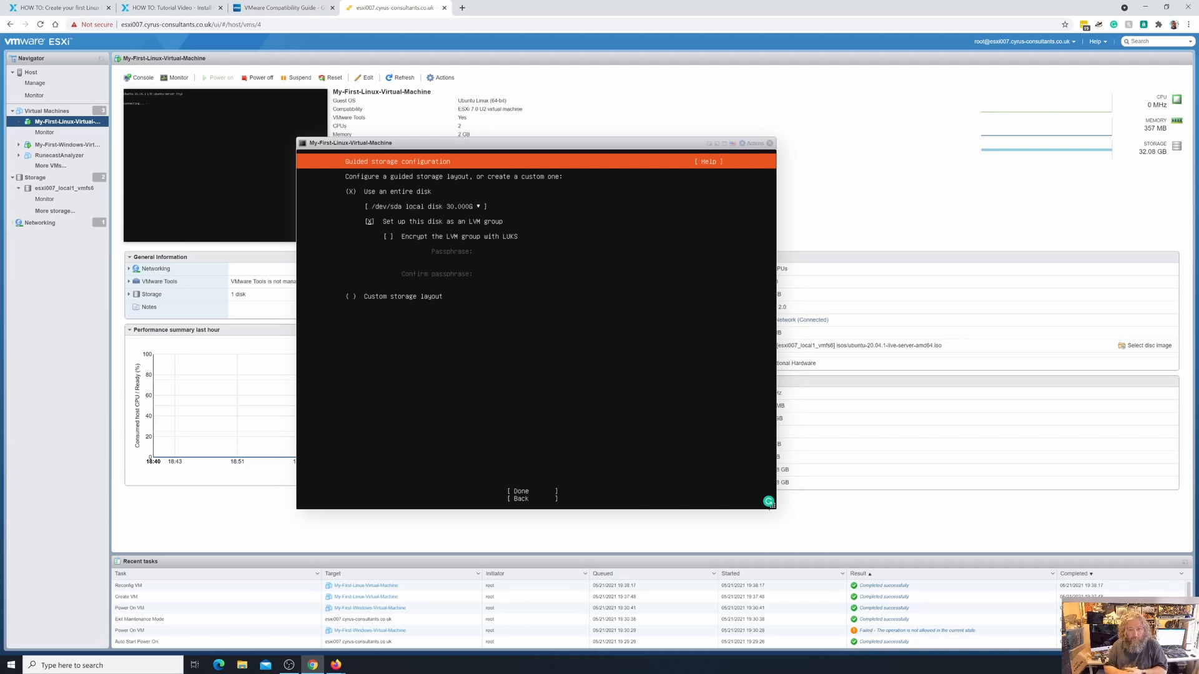
{"action": "key", "text": "Tab"}
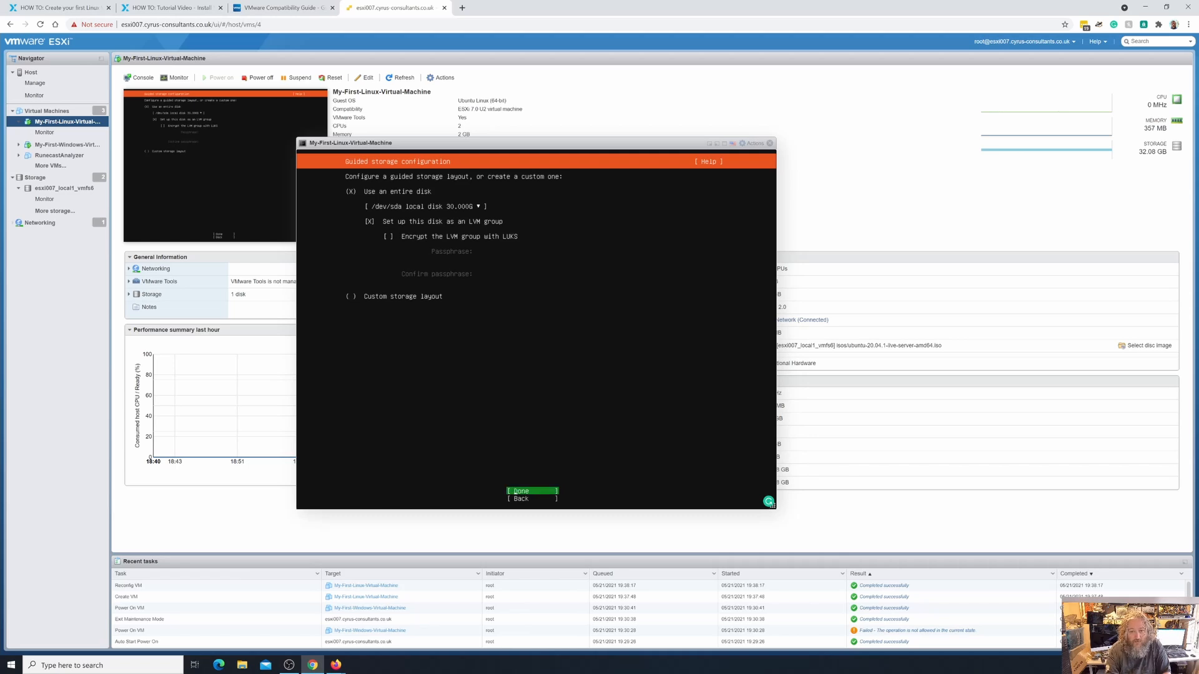
{"action": "key", "text": "Return"}
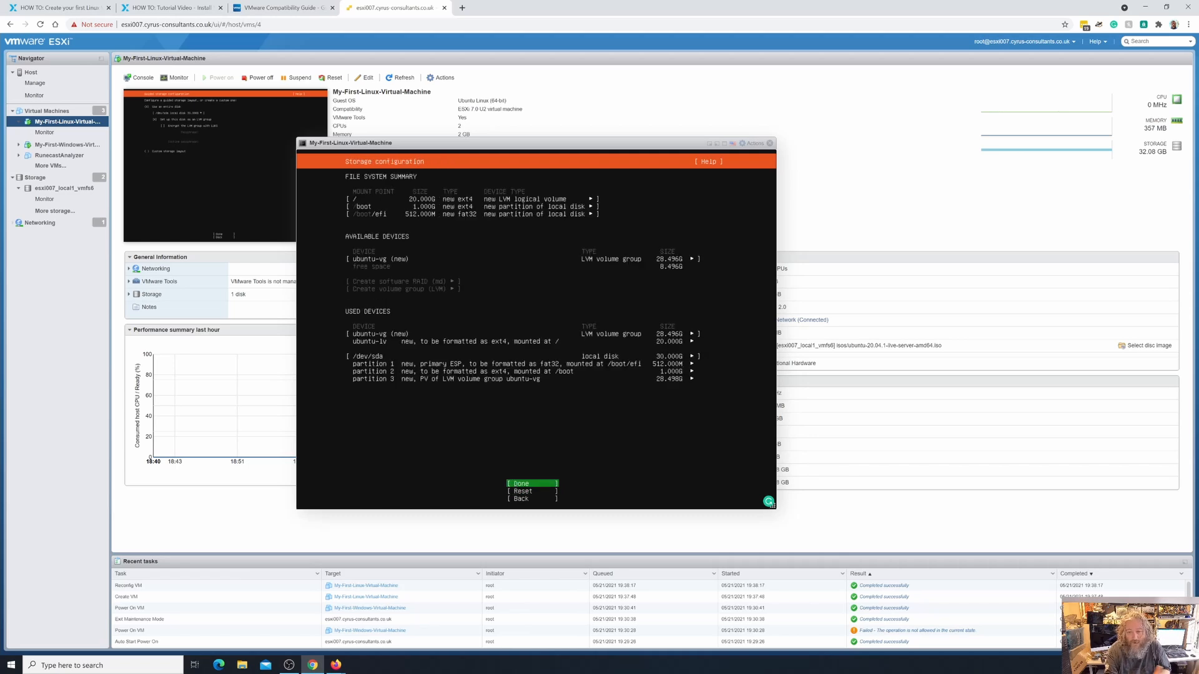
{"action": "key", "text": "Return"}
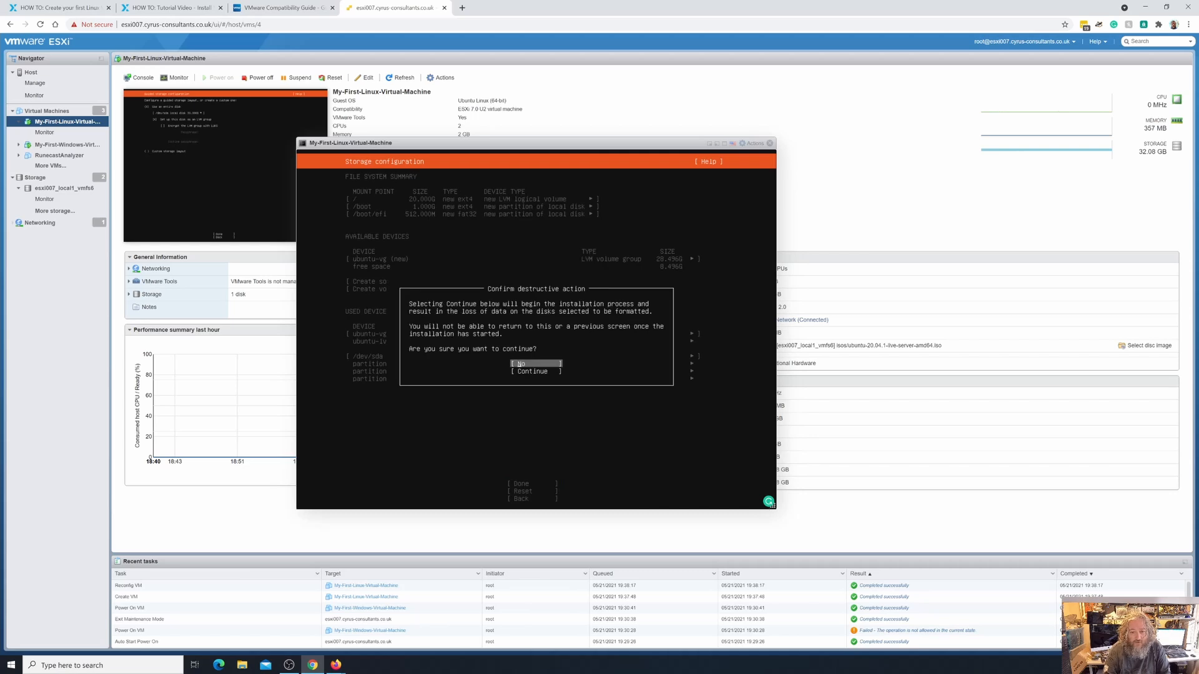
{"action": "key", "text": "Down"}
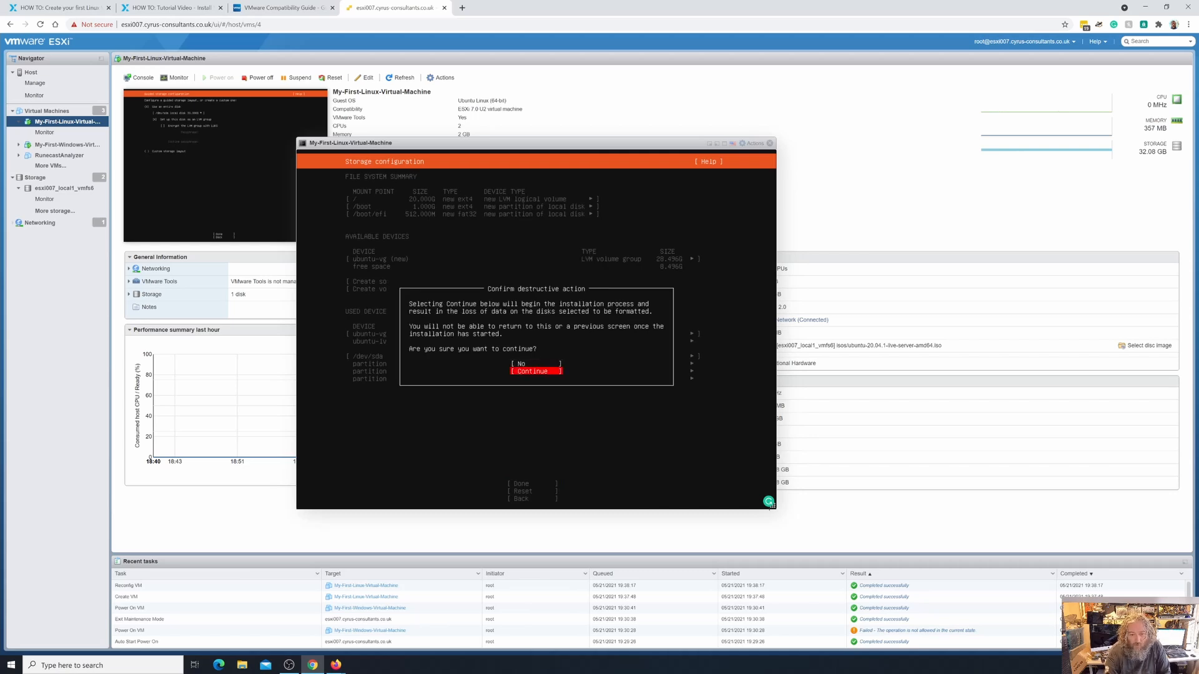
{"action": "key", "text": "Return"}
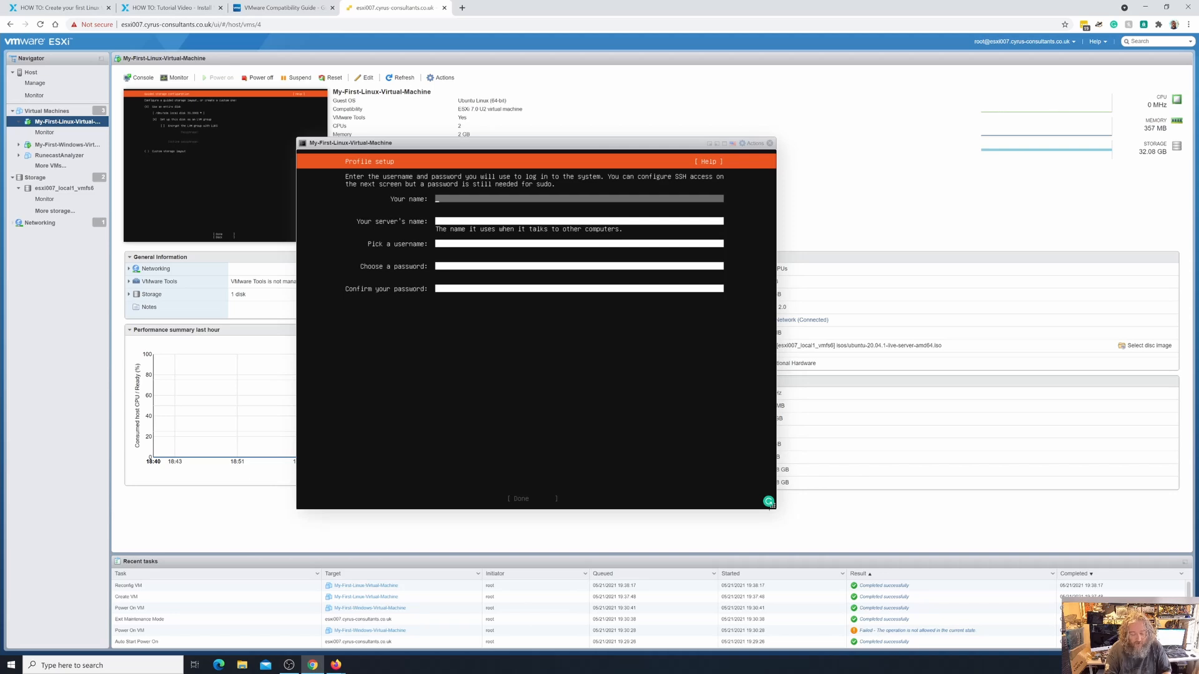
Step: Enter the user's full name and set the server name to 'ubuntu-server'
{"action": "type", "text": "Andre"}
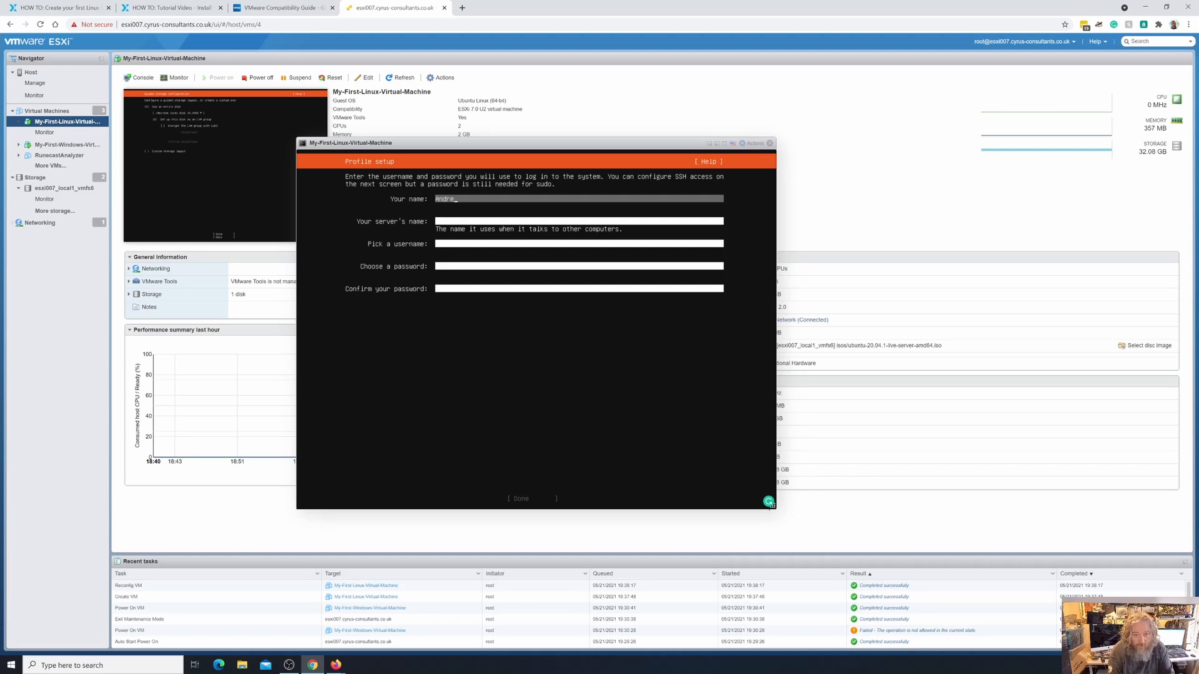
{"action": "type", "text": "w hancock"}
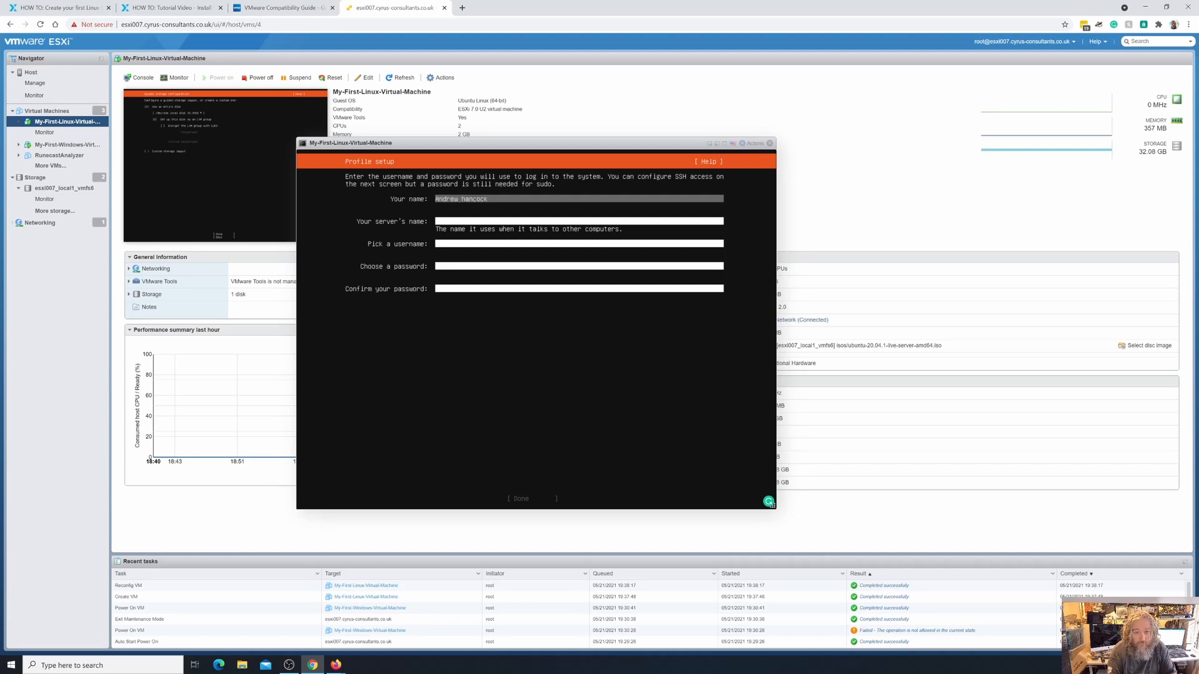
{"action": "key", "text": "BackSpace"}
{"action": "key", "text": "BackSpace"}
{"action": "key", "text": "BackSpace"}
{"action": "type", "text": "Hancock"}
{"action": "key", "text": "Tab"}
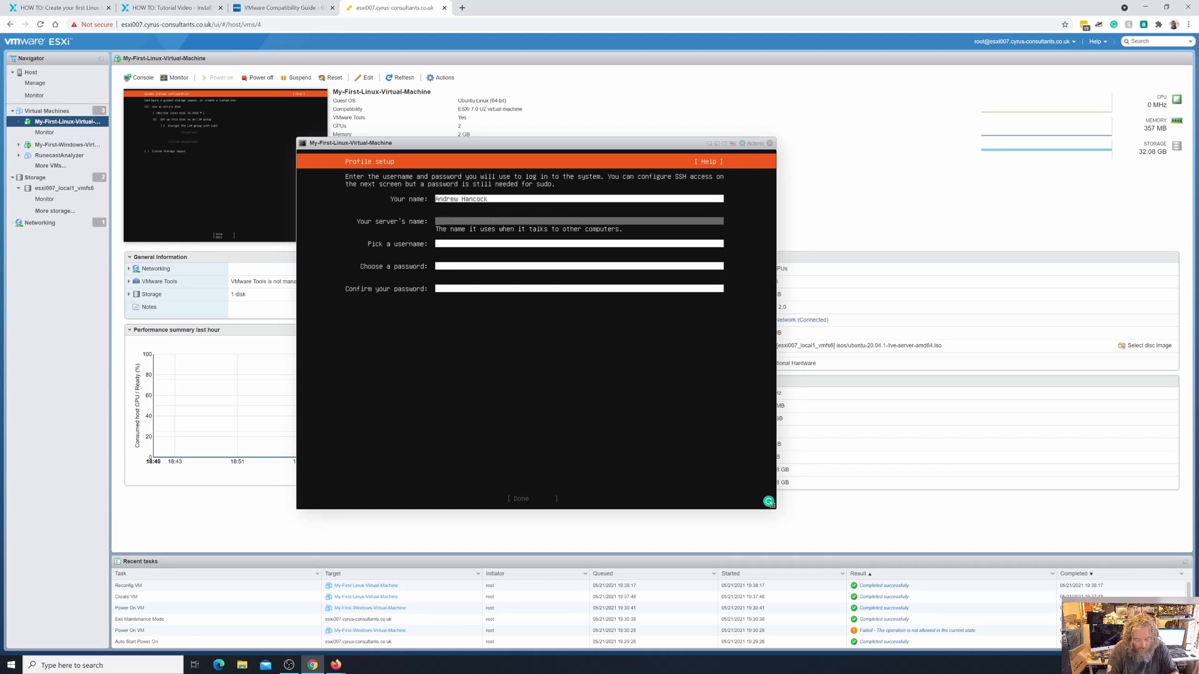
{"action": "type", "text": "M"}
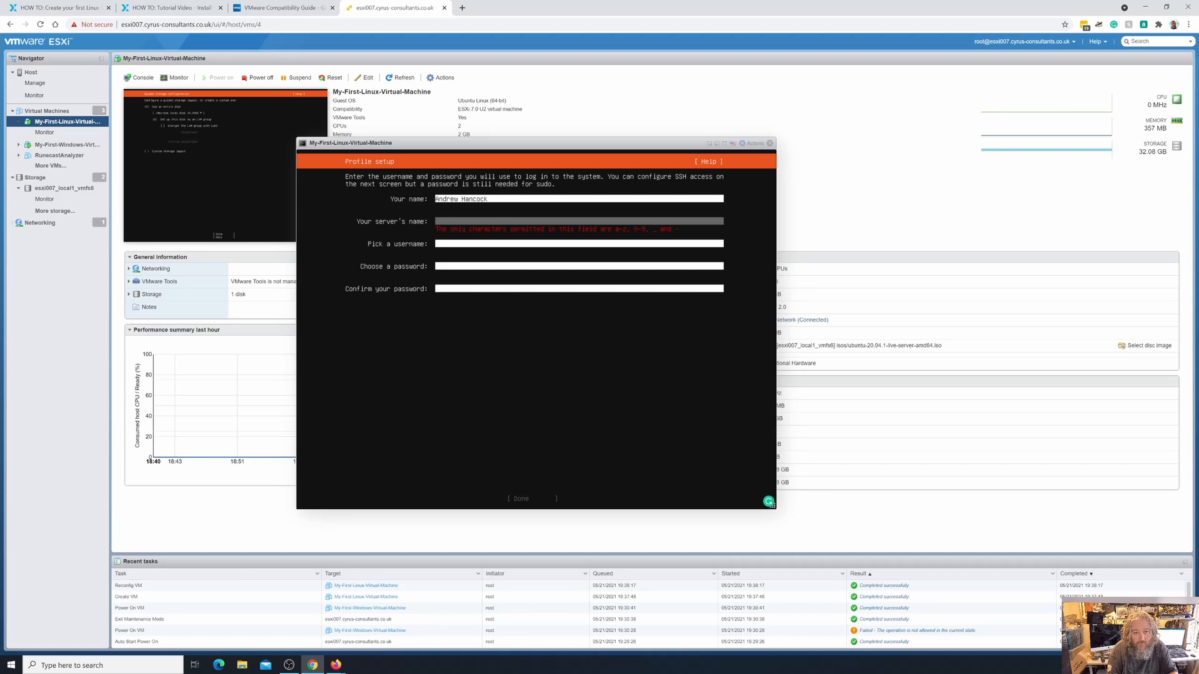
{"action": "type", "text": "ee-ser"}
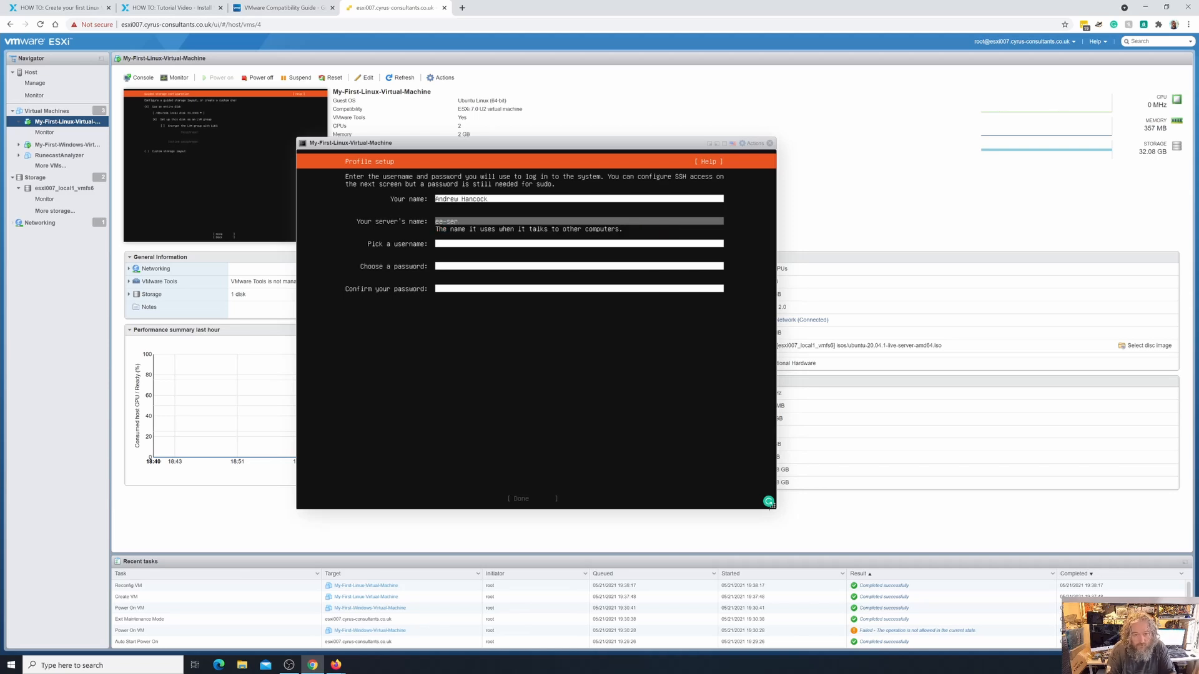
{"action": "type", "text": "ver"}
{"action": "key", "text": "BackSpace"}
{"action": "key", "text": "BackSpace"}
{"action": "key", "text": "BackSpace"}
{"action": "key", "text": "BackSpace"}
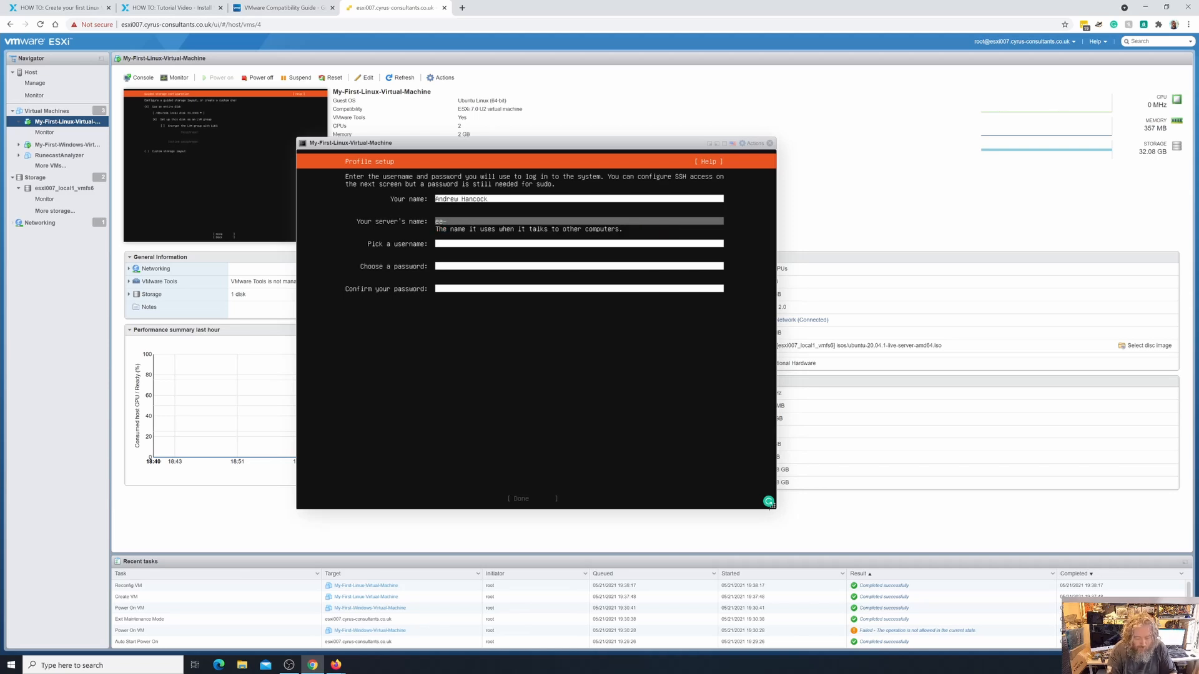
{"action": "type", "text": "ubuntu-s"}
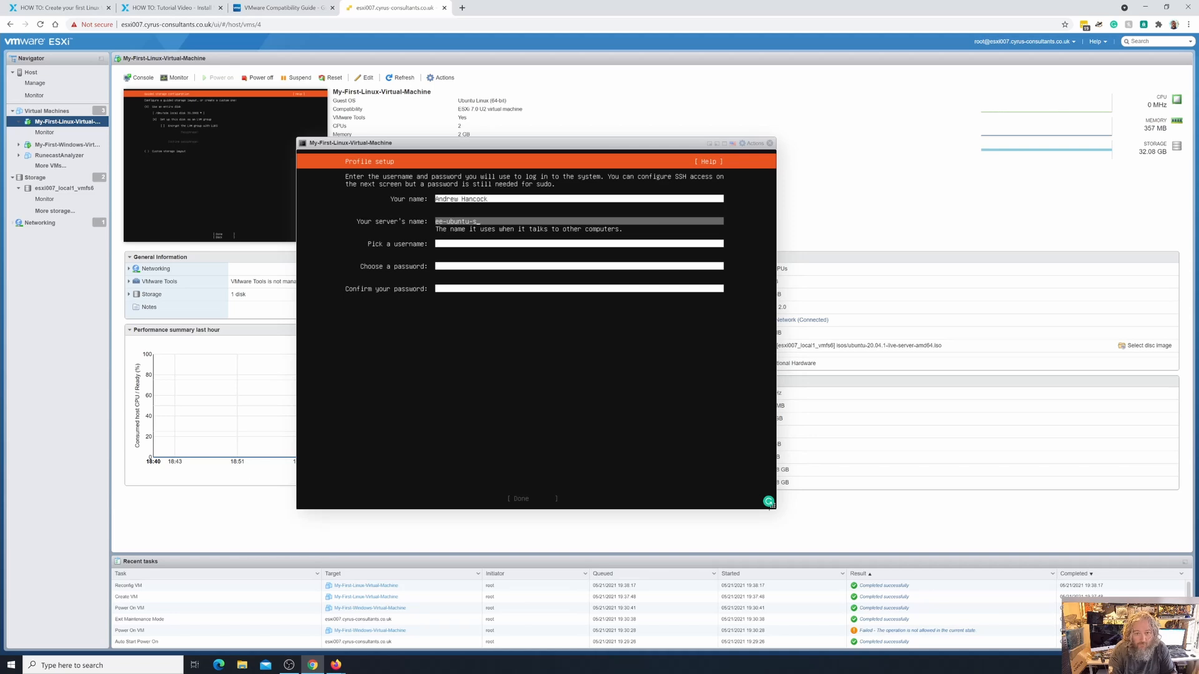
{"action": "type", "text": "erver"}
{"action": "key", "text": "Tab"}
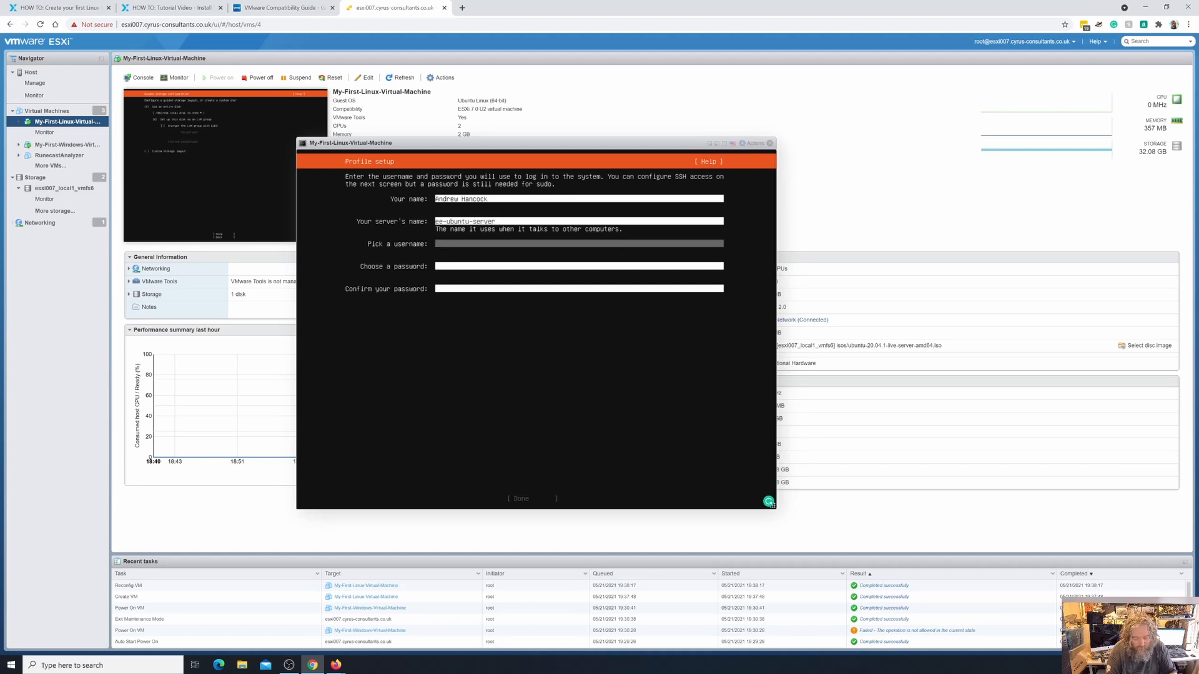
Step: Enter a username, then type the account password and its confirmation
{"action": "type", "text": "hancocka"}
{"action": "key", "text": "Tab"}
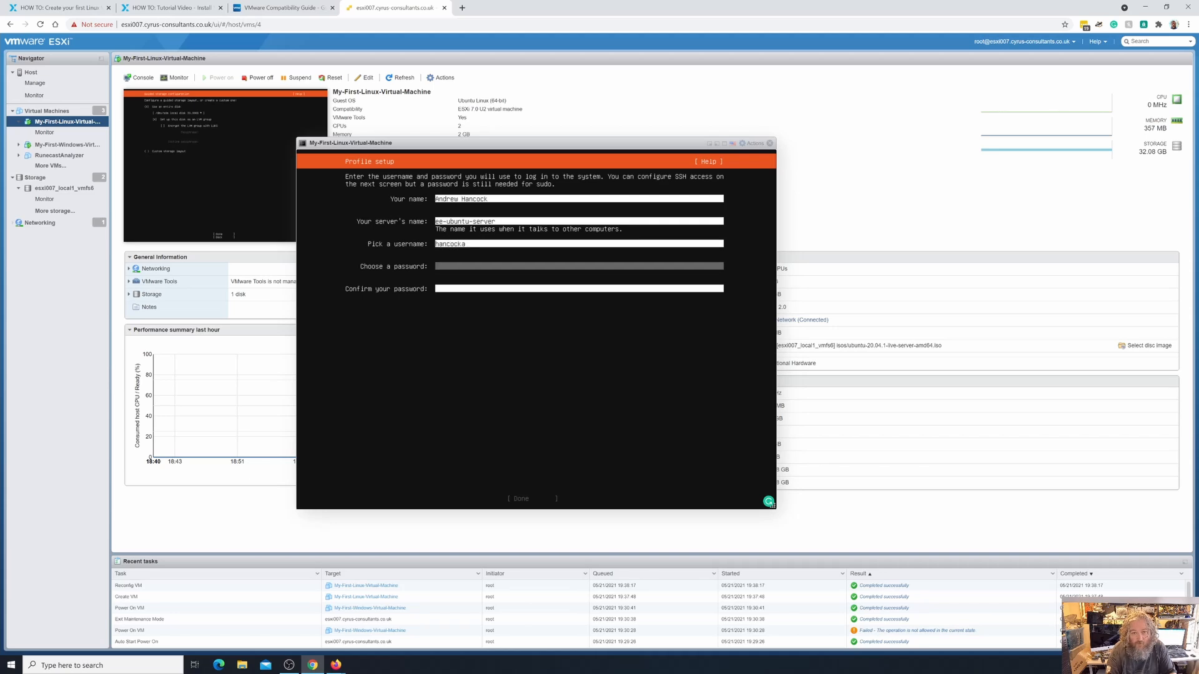
{"action": "type", "text": "**"}
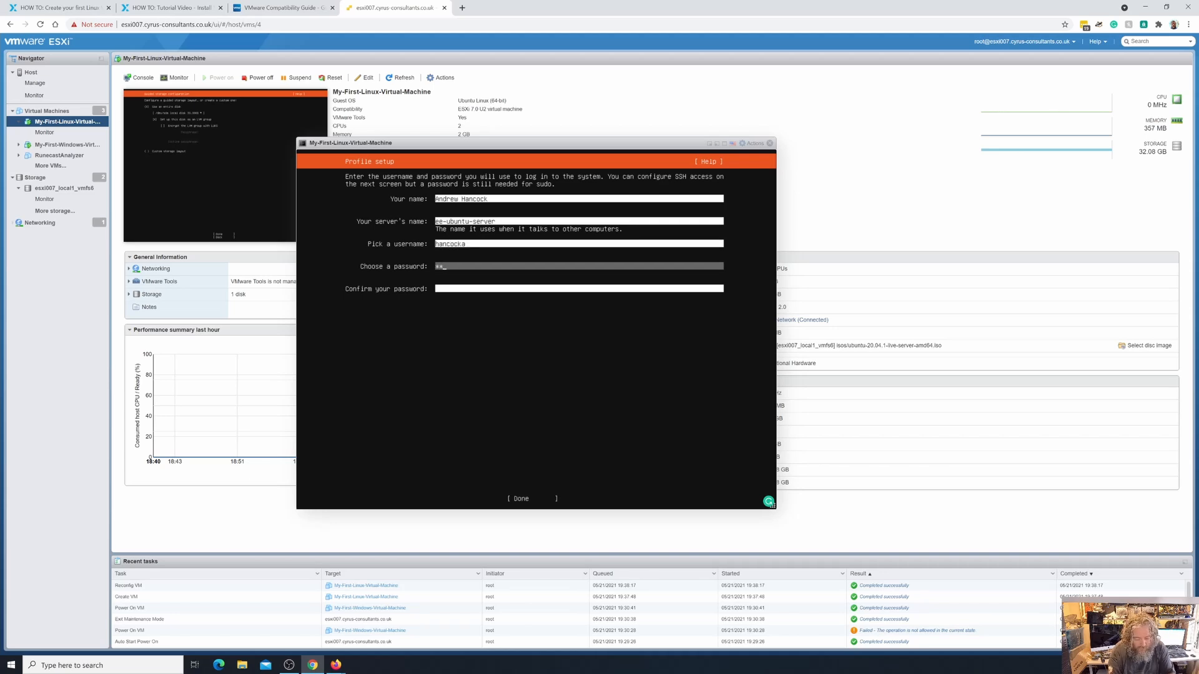
{"action": "type", "text": "************"}
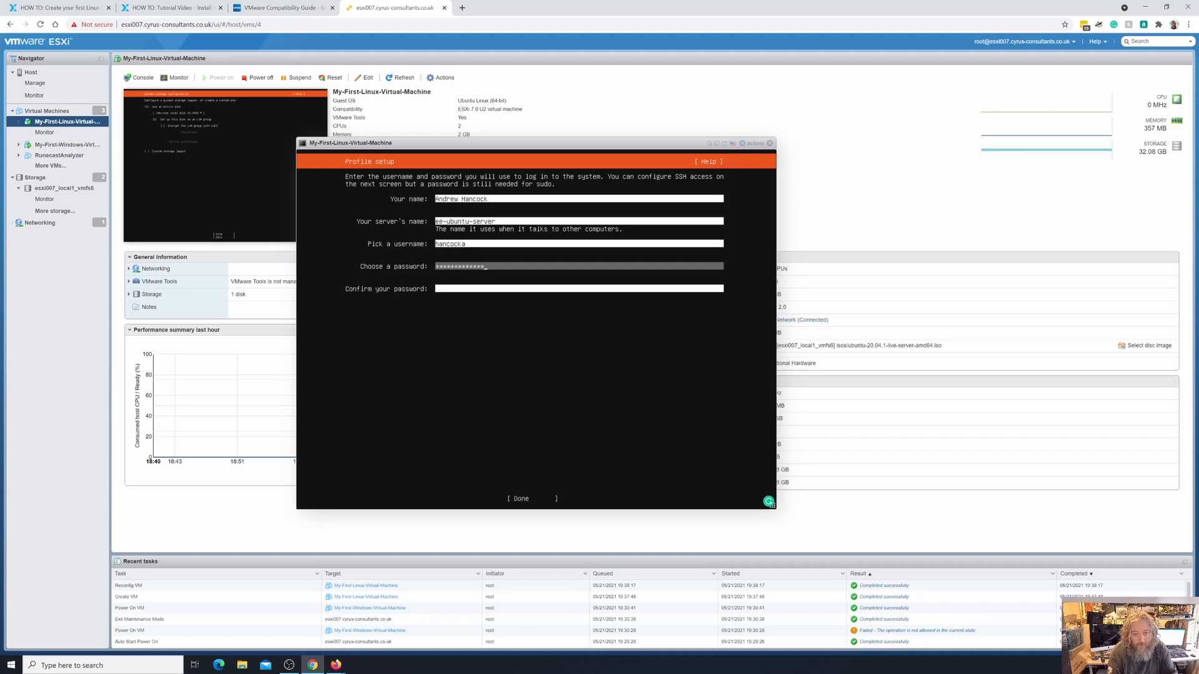
{"action": "key", "text": "Tab"}
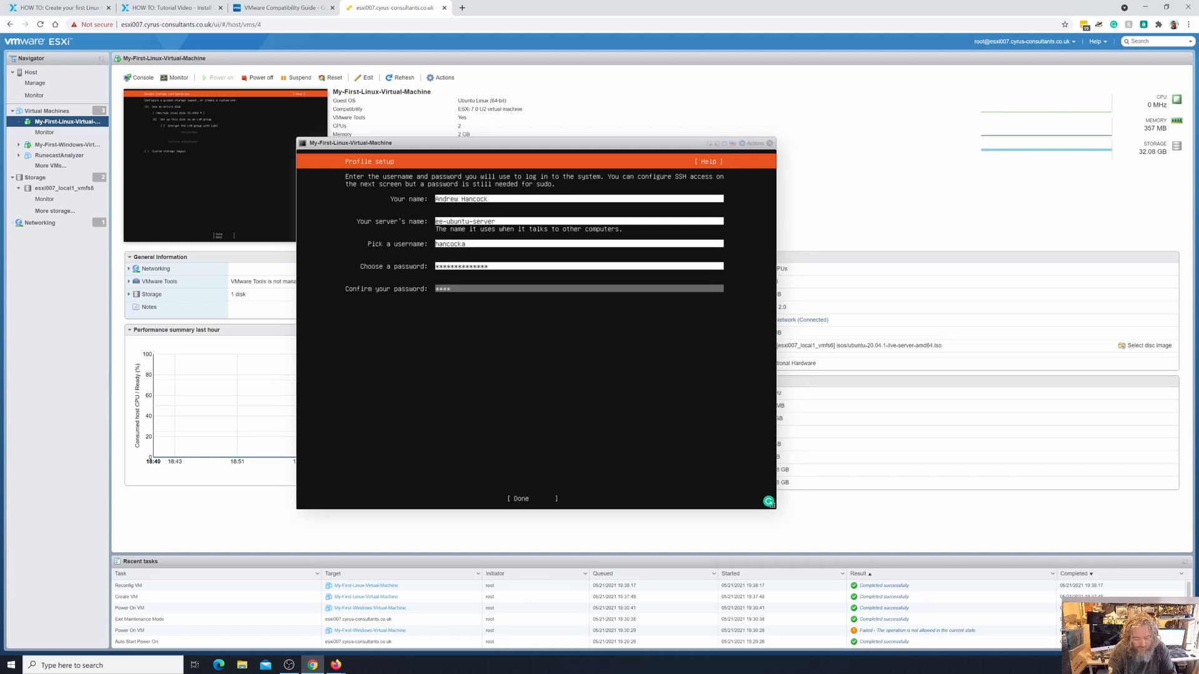
{"action": "type", "text": "**********"}
{"action": "key", "text": "BackSpace"}
{"action": "key", "text": "BackSpace"}
{"action": "key", "text": "BackSpace"}
{"action": "key", "text": "BackSpace"}
{"action": "key", "text": "BackSpace"}
{"action": "key", "text": "BackSpace"}
{"action": "key", "text": "BackSpace"}
{"action": "key", "text": "BackSpace"}
{"action": "key", "text": "BackSpace"}
{"action": "key", "text": "BackSpace"}
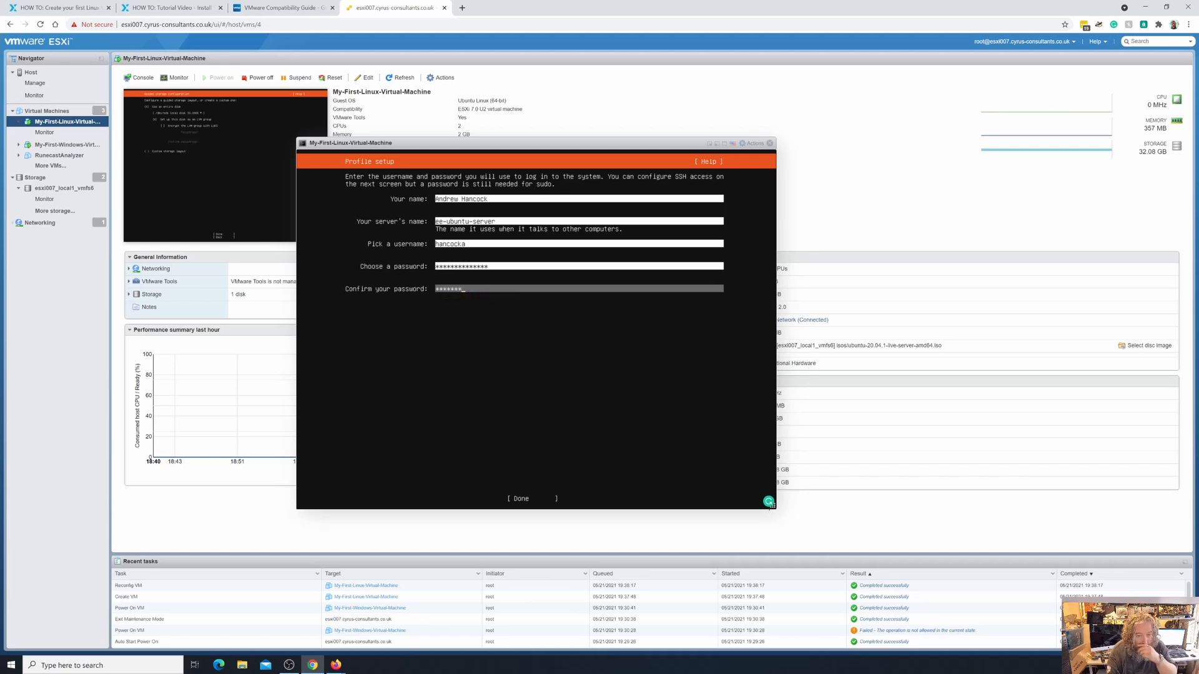
{"action": "type", "text": "***********"}
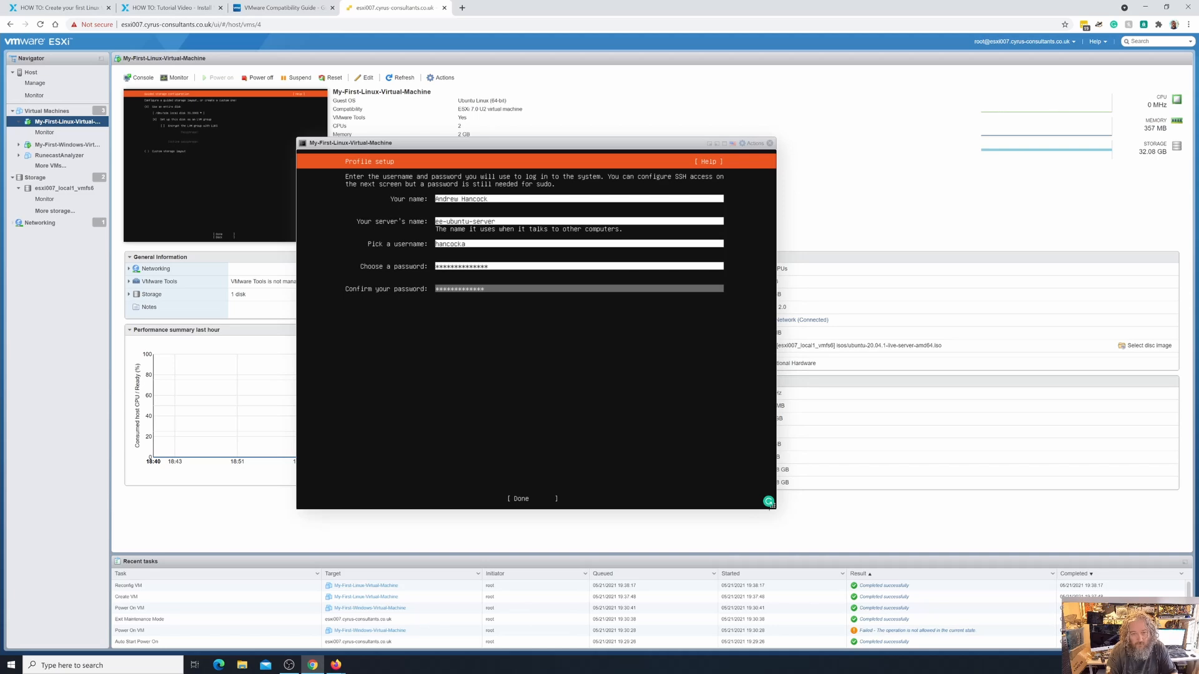
Step: Submit the profile and select Install OpenSSH server on the SSH setup screen
{"action": "key", "text": "Tab"}
{"action": "key", "text": "Return"}
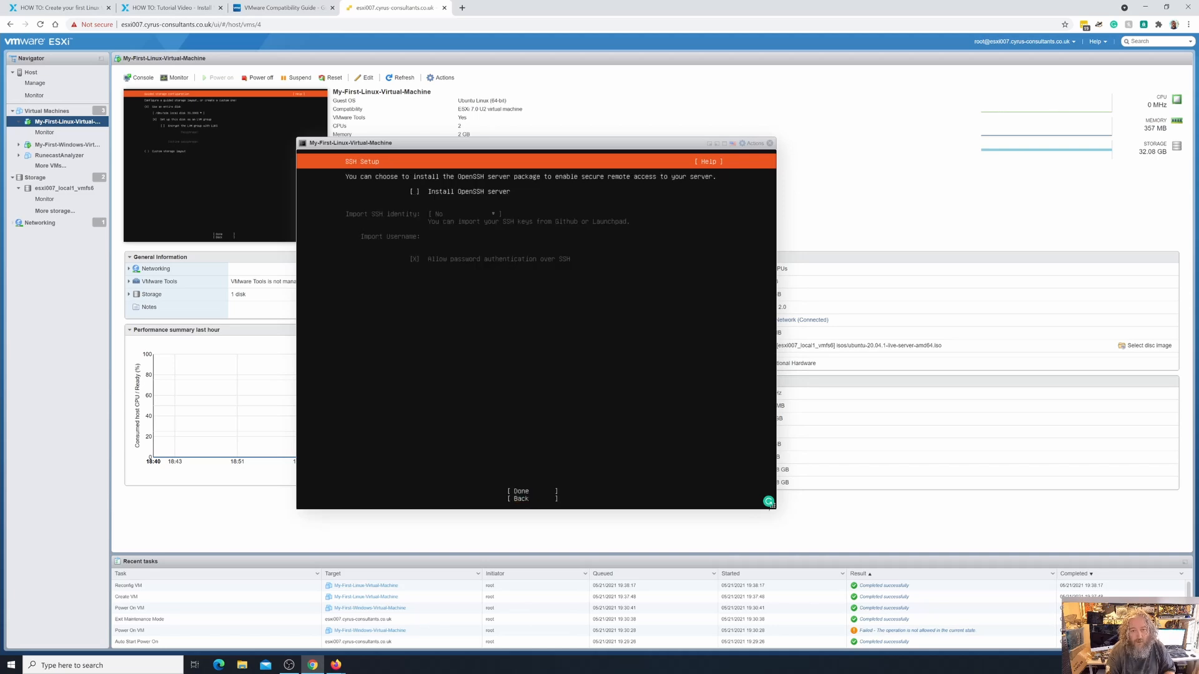
{"action": "key", "text": "space"}
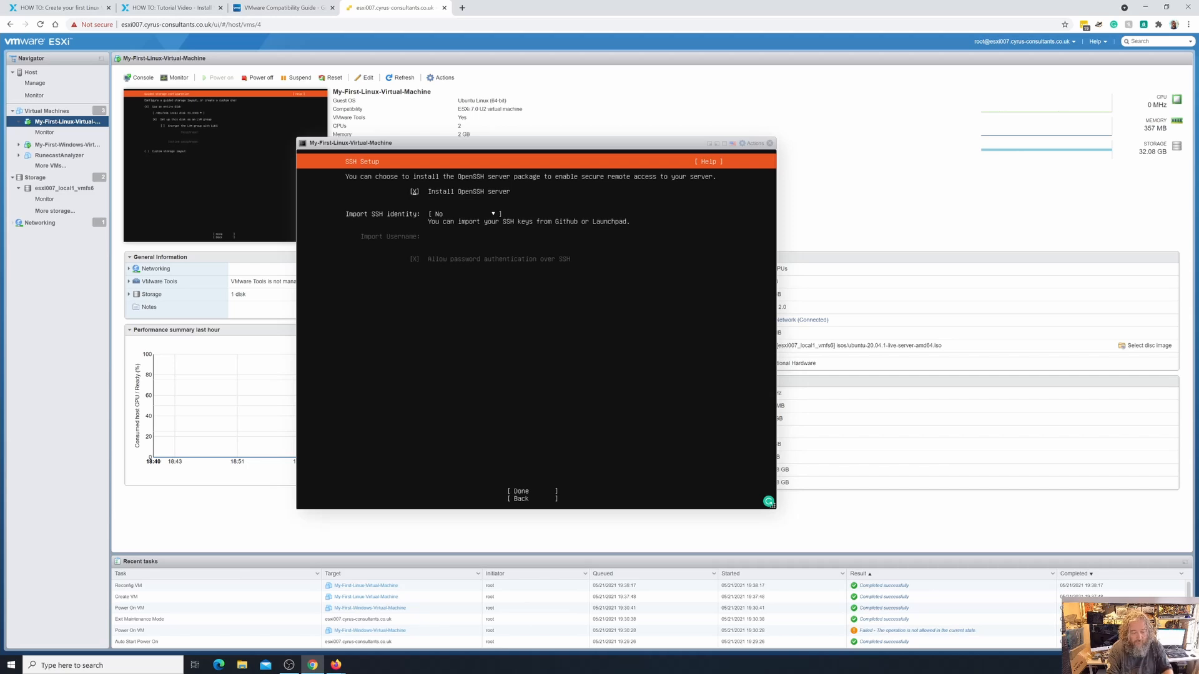
{"action": "key", "text": "Tab"}
{"action": "key", "text": "Tab"}
{"action": "key", "text": "Return"}
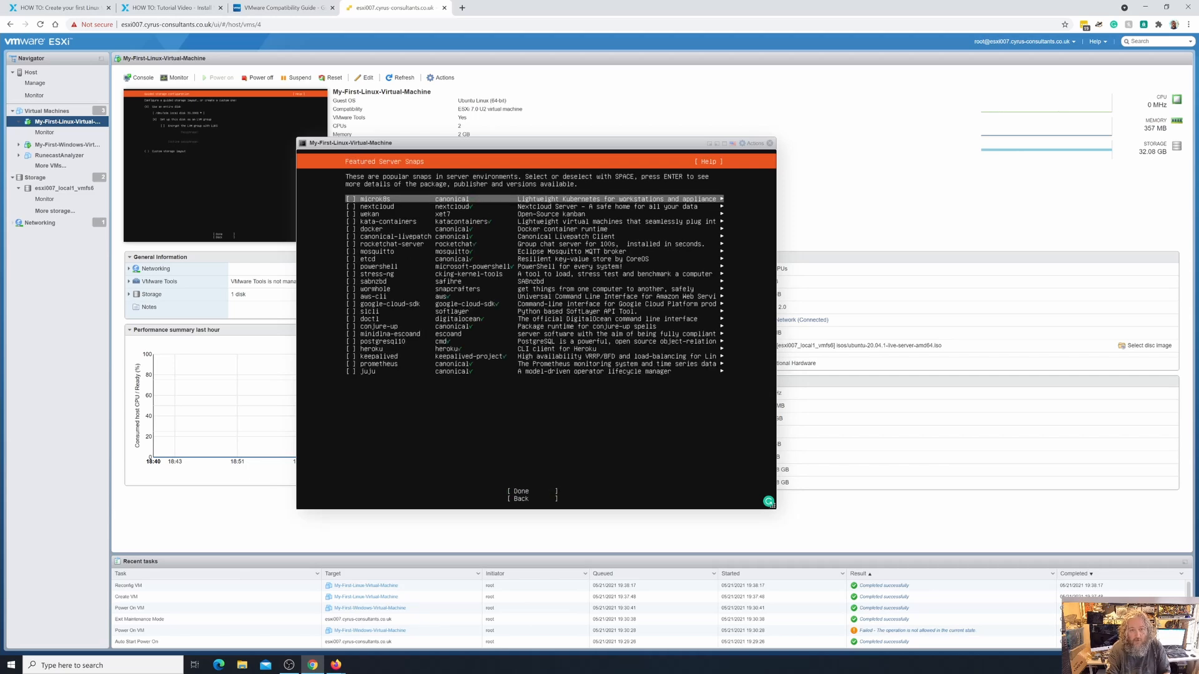
Step: Skip the Featured Server Snaps list without selecting any snaps
{"action": "key", "text": "Down"}
{"action": "key", "text": "Down"}
{"action": "key", "text": "Down"}
{"action": "key", "text": "Down"}
{"action": "key", "text": "Down"}
{"action": "key", "text": "Down"}
{"action": "key", "text": "Down"}
{"action": "key", "text": "Down"}
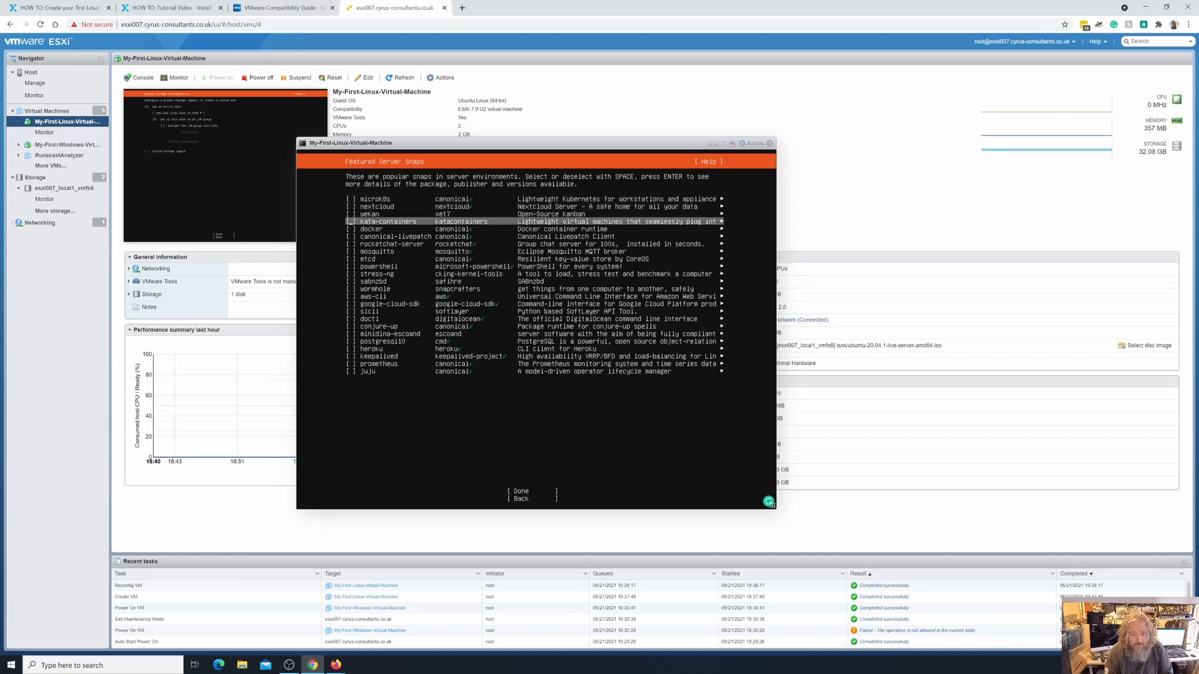
{"action": "key", "text": "Down"}
{"action": "key", "text": "Down"}
{"action": "key", "text": "Down"}
{"action": "key", "text": "Down"}
{"action": "key", "text": "Down"}
{"action": "key", "text": "Down"}
{"action": "key", "text": "Down"}
{"action": "key", "text": "Down"}
{"action": "key", "text": "Down"}
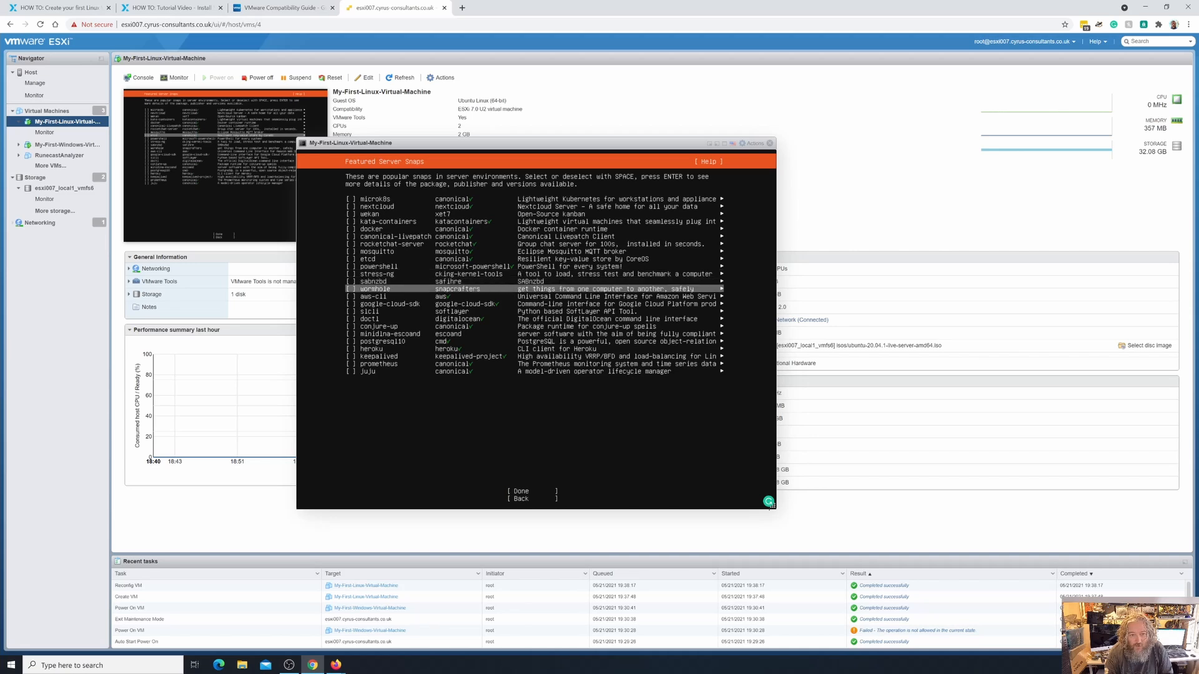
{"action": "key", "text": "Down"}
{"action": "key", "text": "Down"}
{"action": "key", "text": "Down"}
{"action": "key", "text": "Down"}
{"action": "key", "text": "Down"}
{"action": "key", "text": "Down"}
{"action": "key", "text": "Down"}
{"action": "key", "text": "Down"}
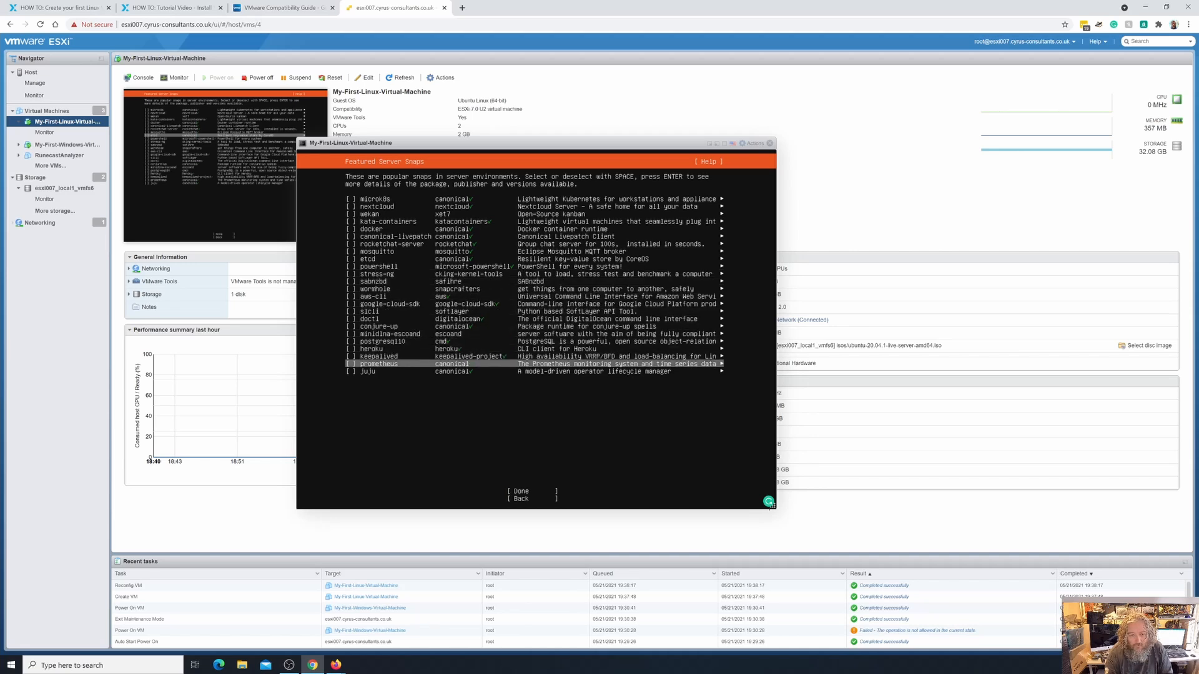
{"action": "key", "text": "Up"}
{"action": "key", "text": "Return"}
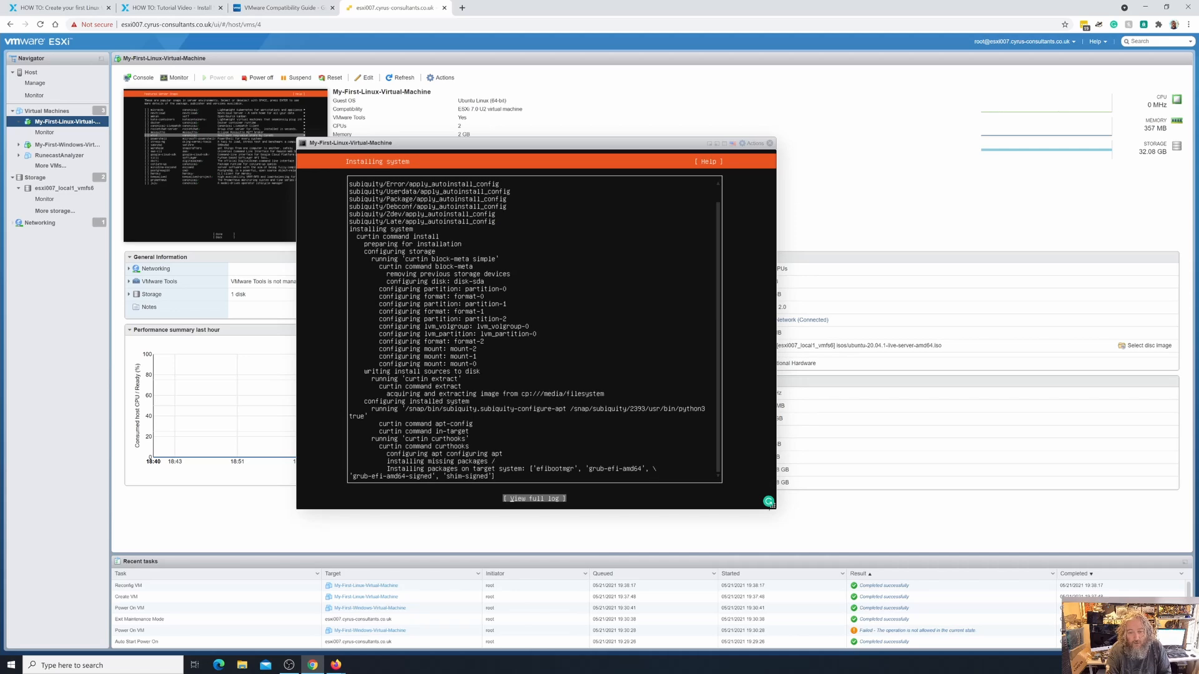
Step: Show the installer's full log while the installation runs
{"action": "key", "text": "Return"}
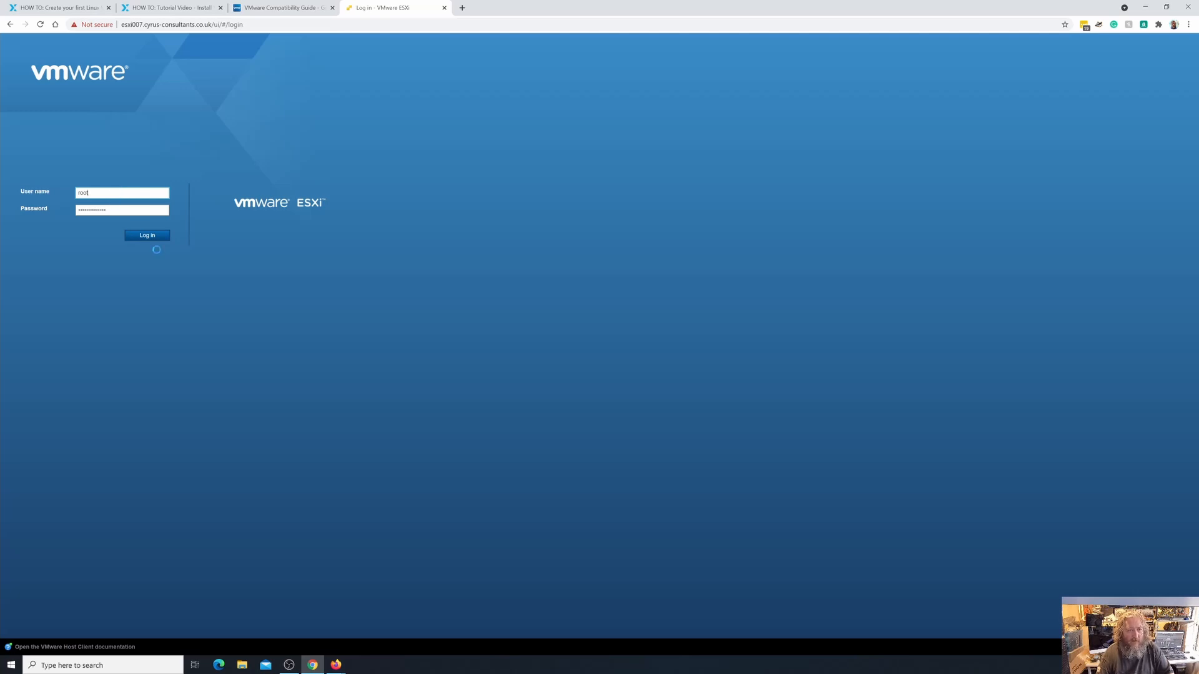
Step: Sign in to the ESXi host and collapse the system information on its summary page
{"action": "left_click", "coordinate": [145, 236]}
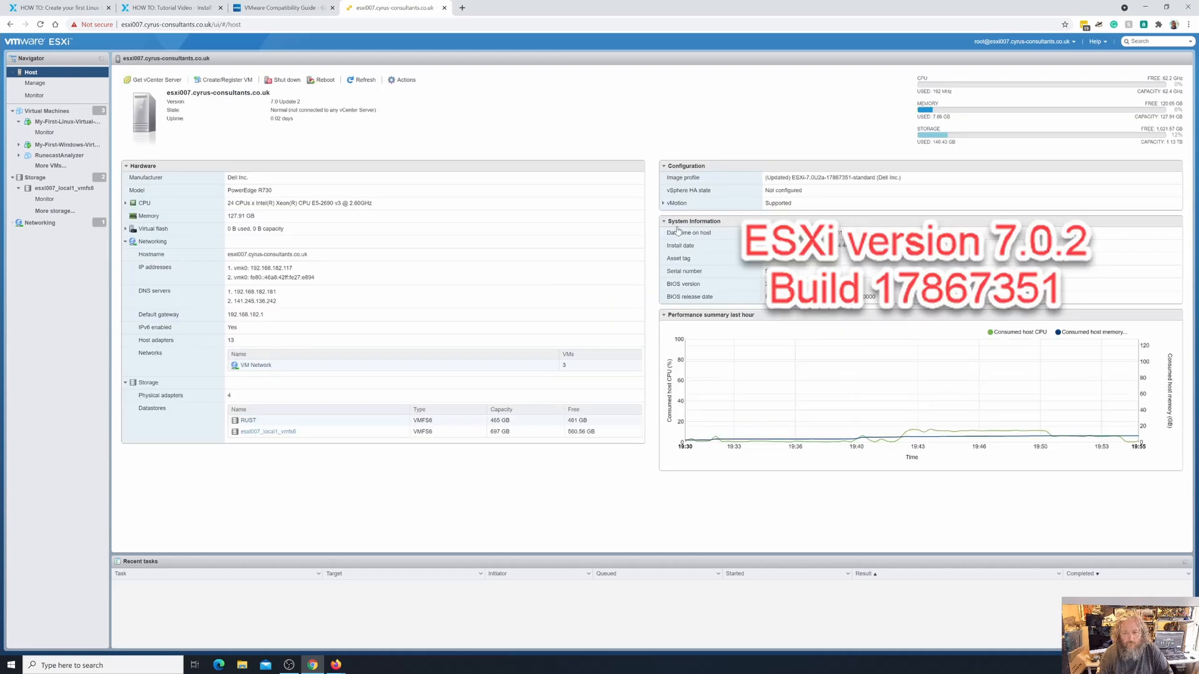
{"action": "left_click", "coordinate": [665, 222]}
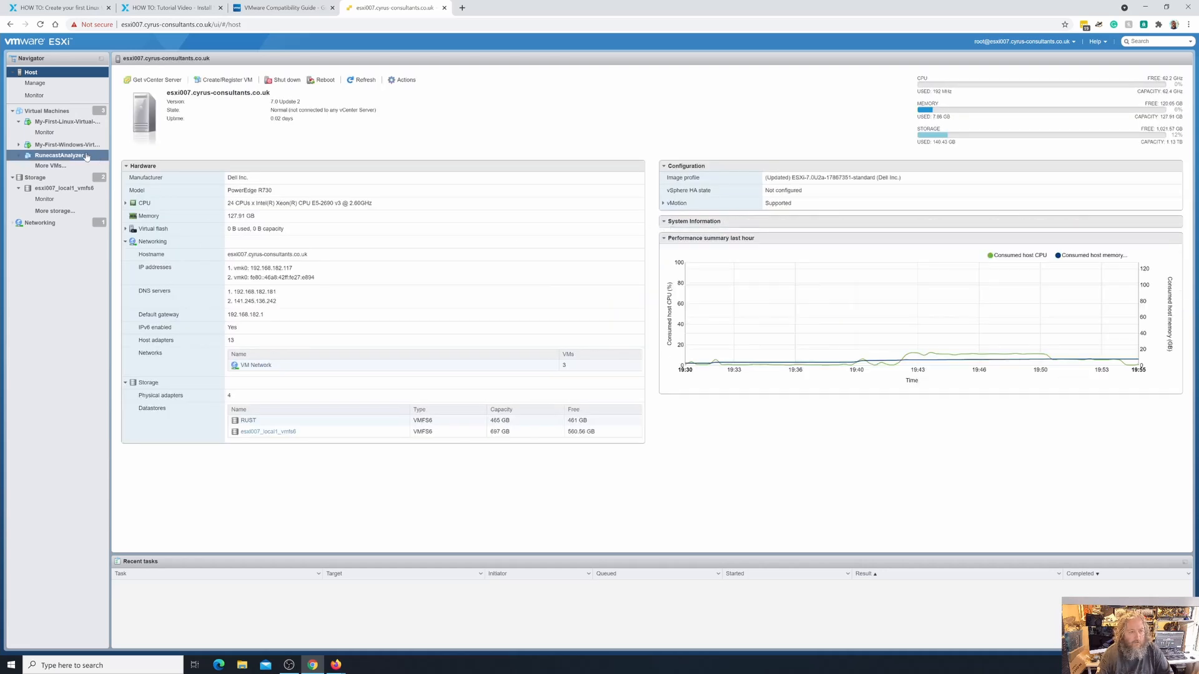
Step: Open the console of My-First-Linux-Virtual-Machine and focus the installer screen
{"action": "left_click", "coordinate": [79, 126]}
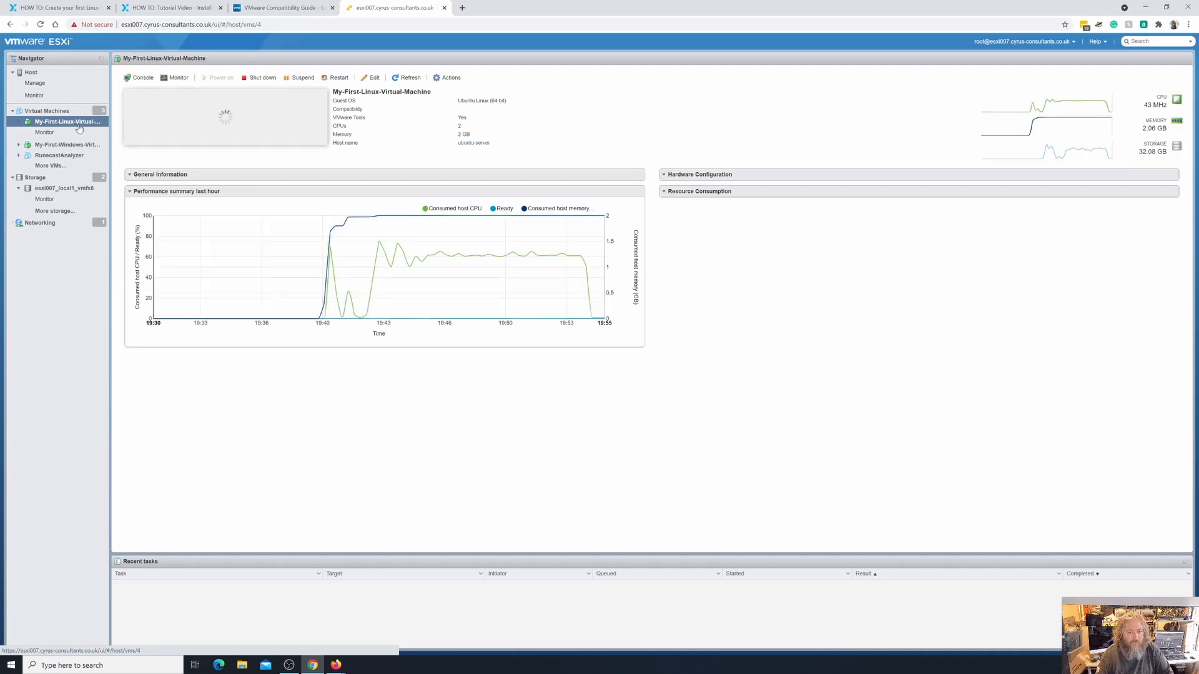
{"action": "left_click", "coordinate": [260, 126]}
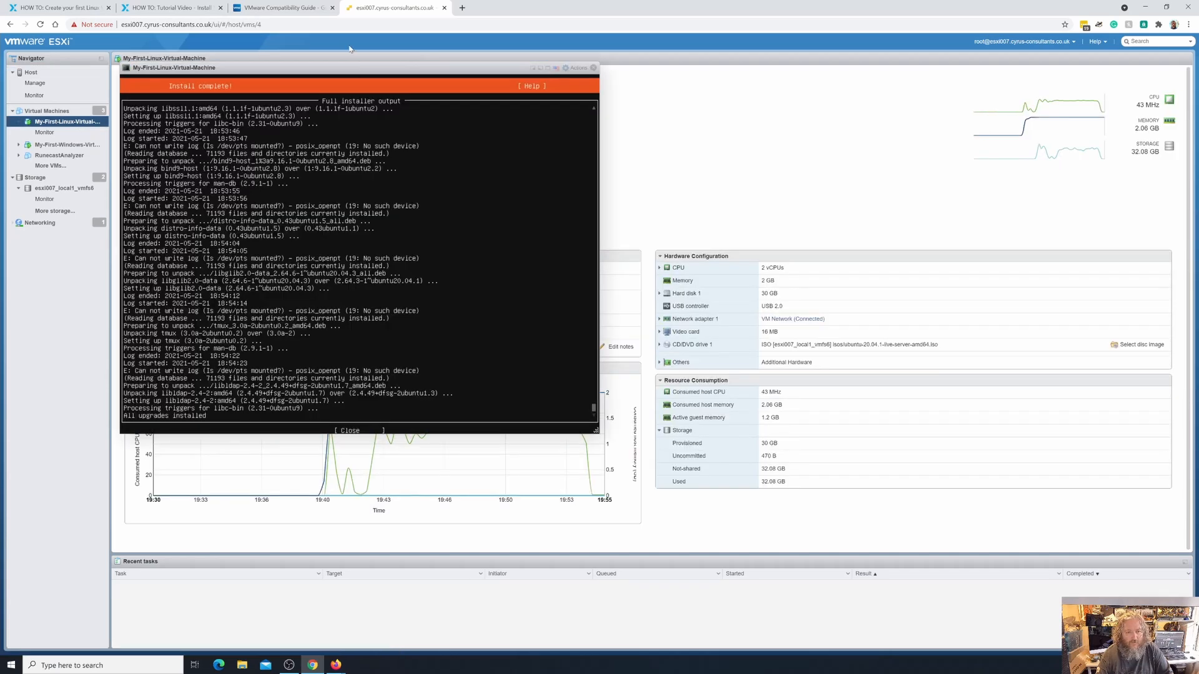
{"action": "left_click_drag", "start_coordinate": [296, 69], "coordinate": [494, 138]}
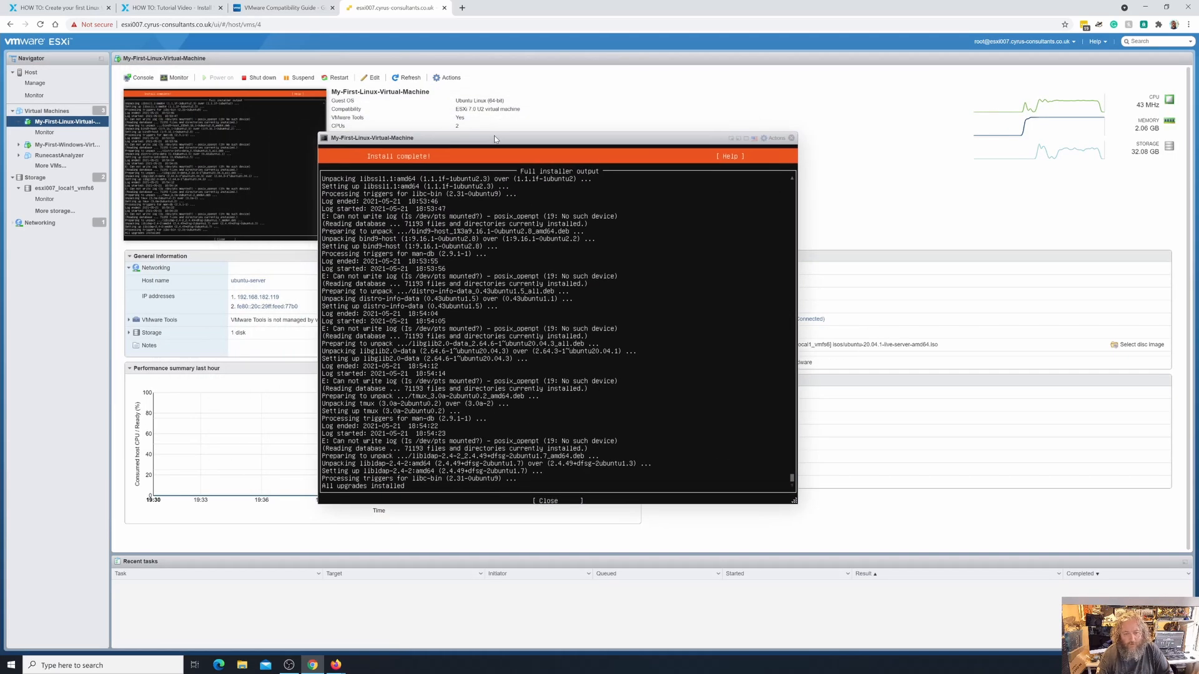
{"action": "left_click", "coordinate": [558, 325]}
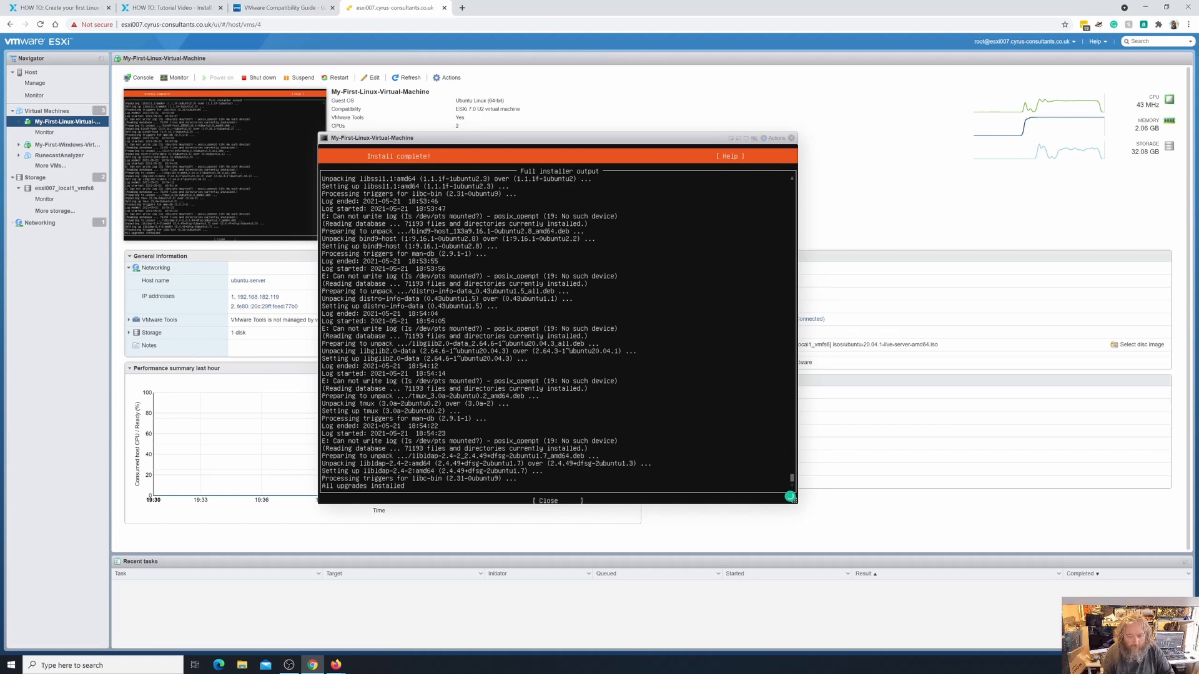
Step: Close the full installer log and choose Reboot Now
{"action": "key", "text": "Tab"}
{"action": "key", "text": "Return"}
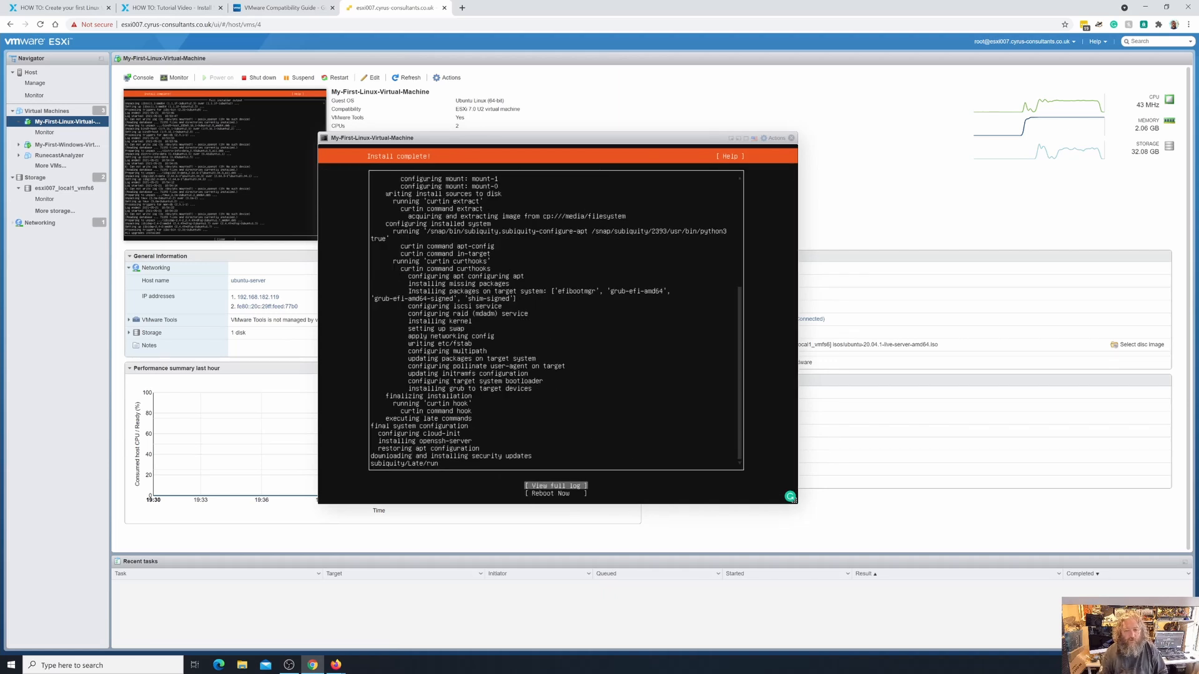
{"action": "key", "text": "Tab"}
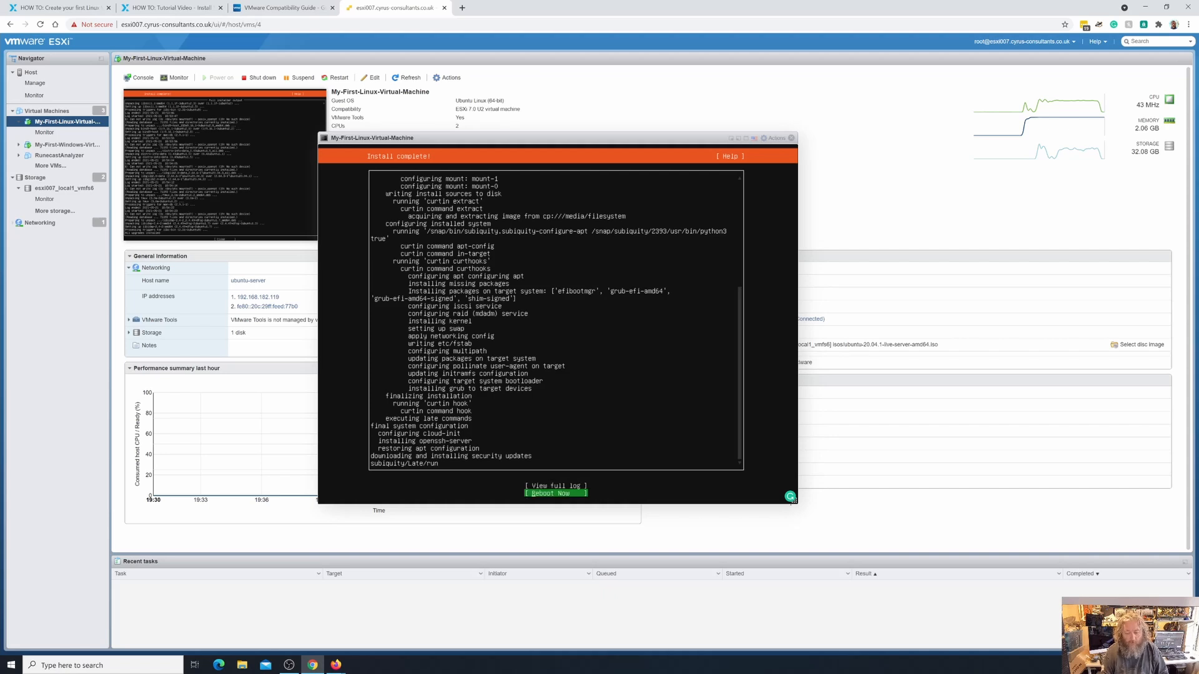
{"action": "key", "text": "Return"}
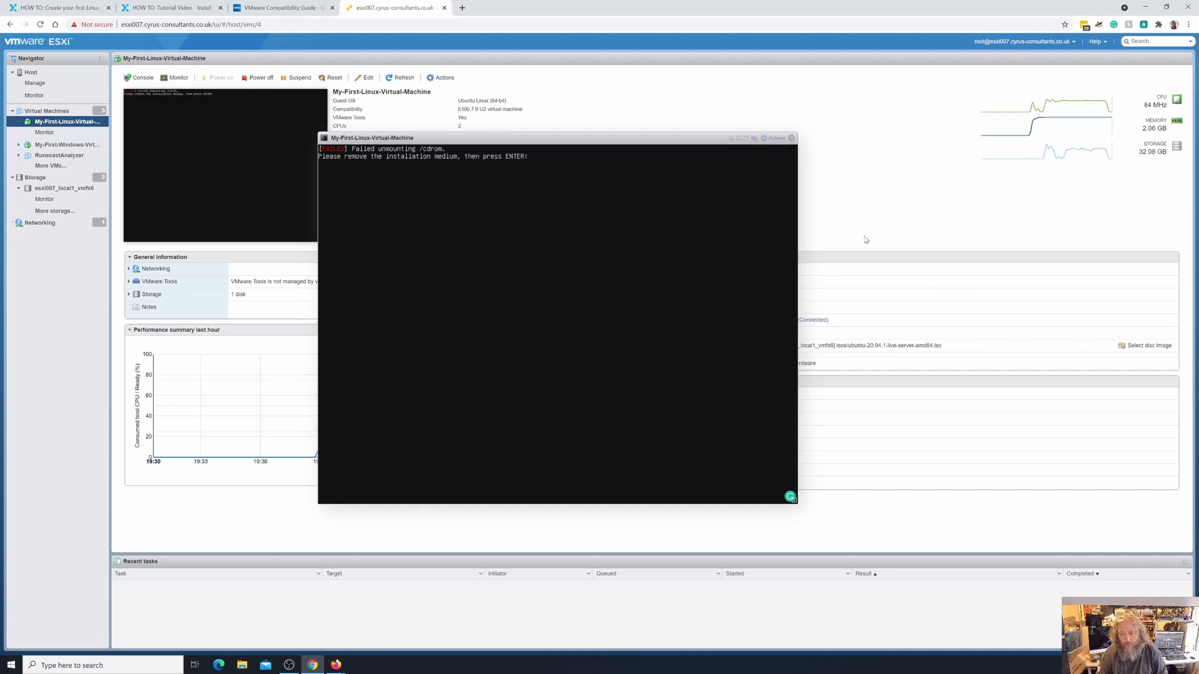
{"action": "left_click", "coordinate": [791, 138]}
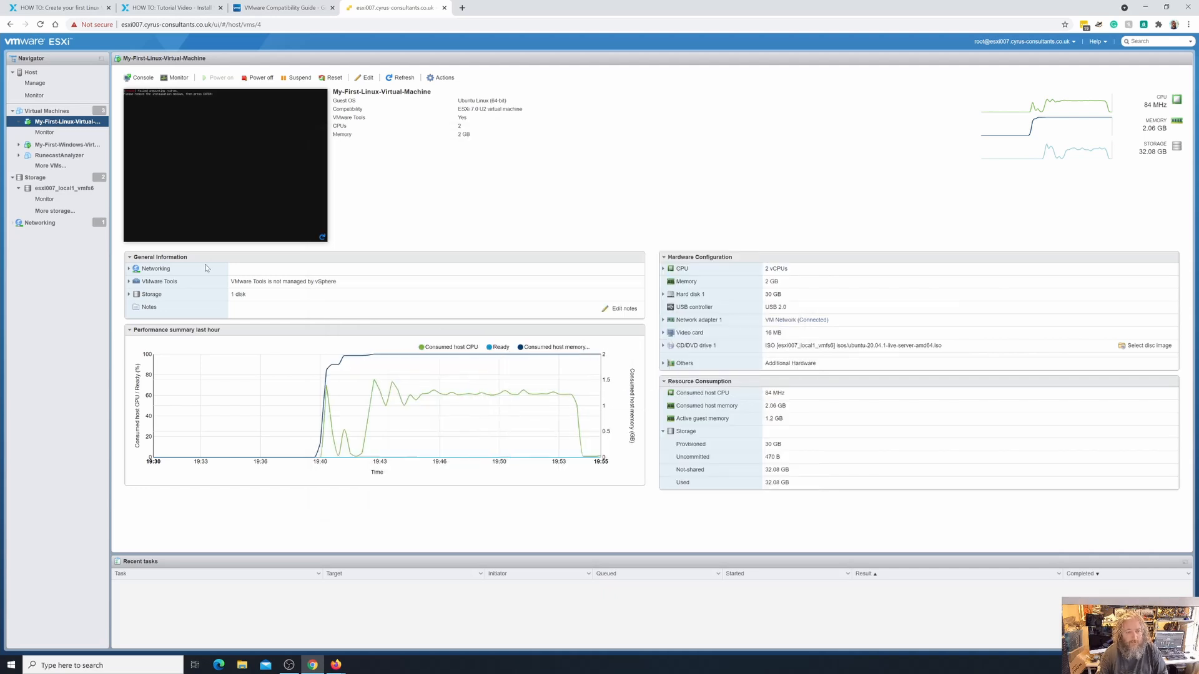
{"action": "right_click", "coordinate": [85, 127]}
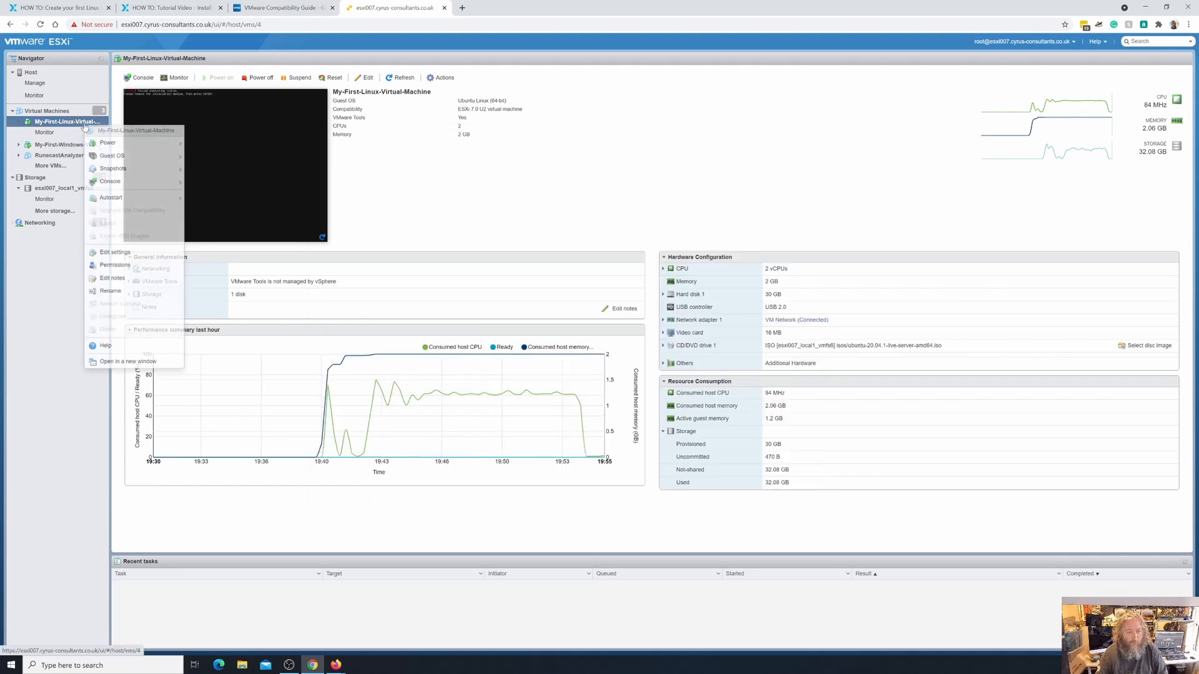
{"action": "left_click", "coordinate": [148, 253]}
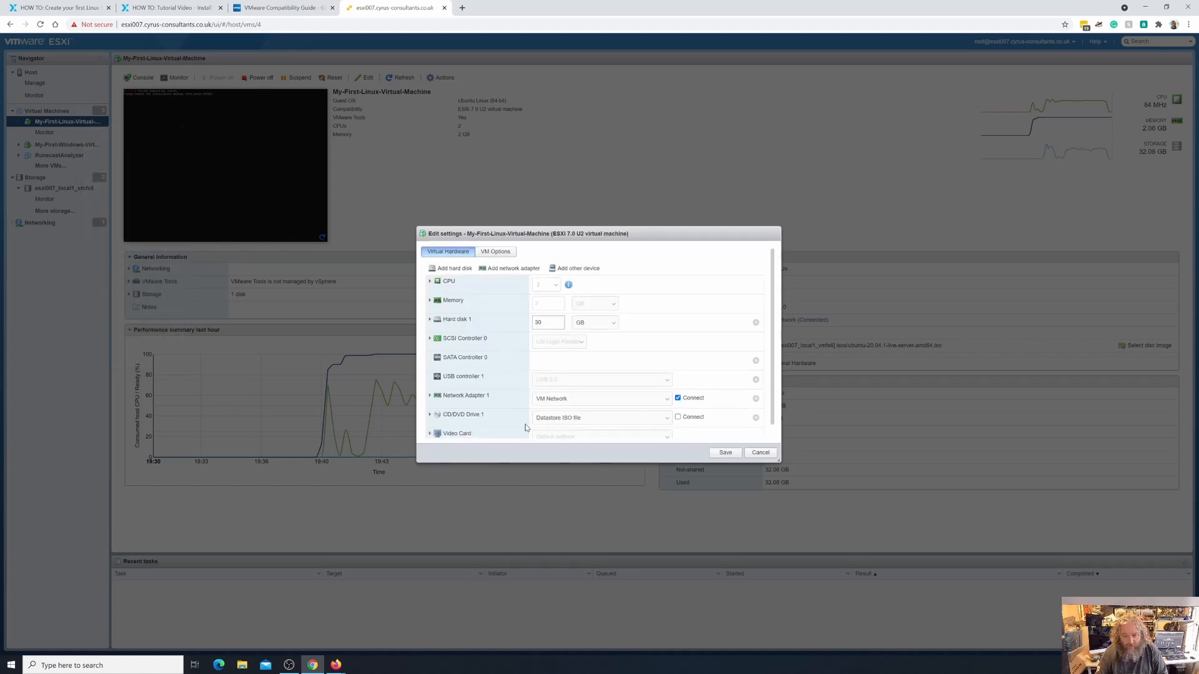
{"action": "scroll", "coordinate": [559, 428], "scroll_direction": "down", "scroll_amount": 1}
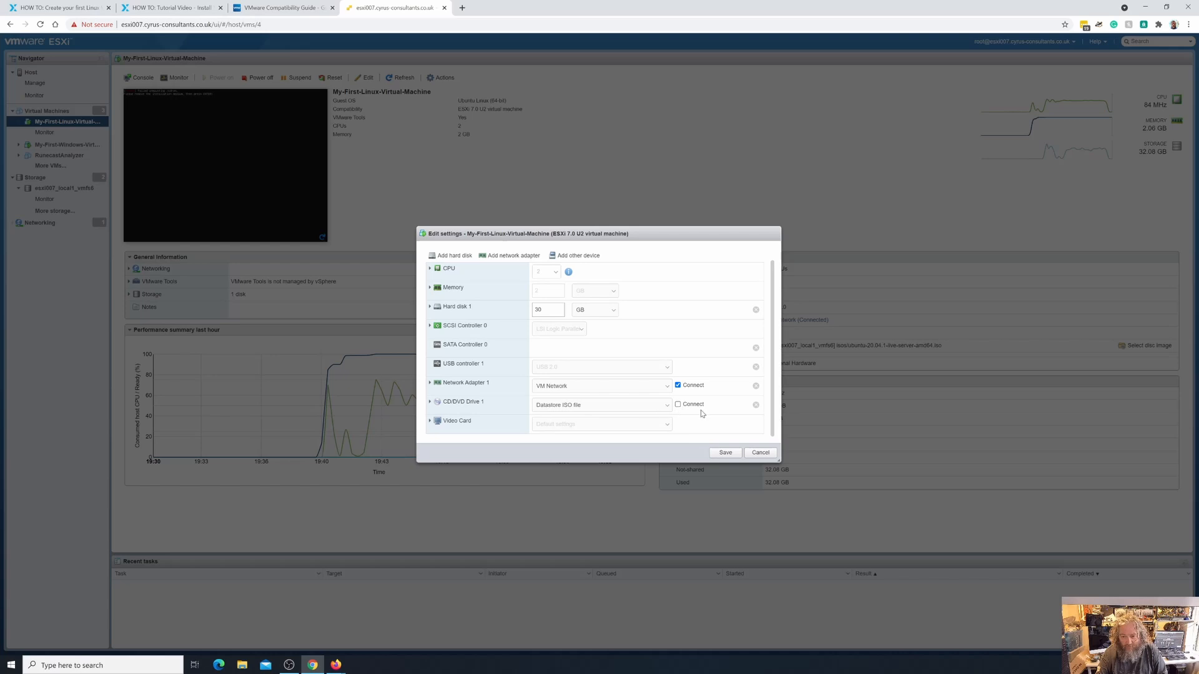
{"action": "left_click", "coordinate": [761, 453]}
Step: Reopen the VM console and confirm the remove-medium prompt so Ubuntu boots from disk
{"action": "left_click", "coordinate": [239, 181]}
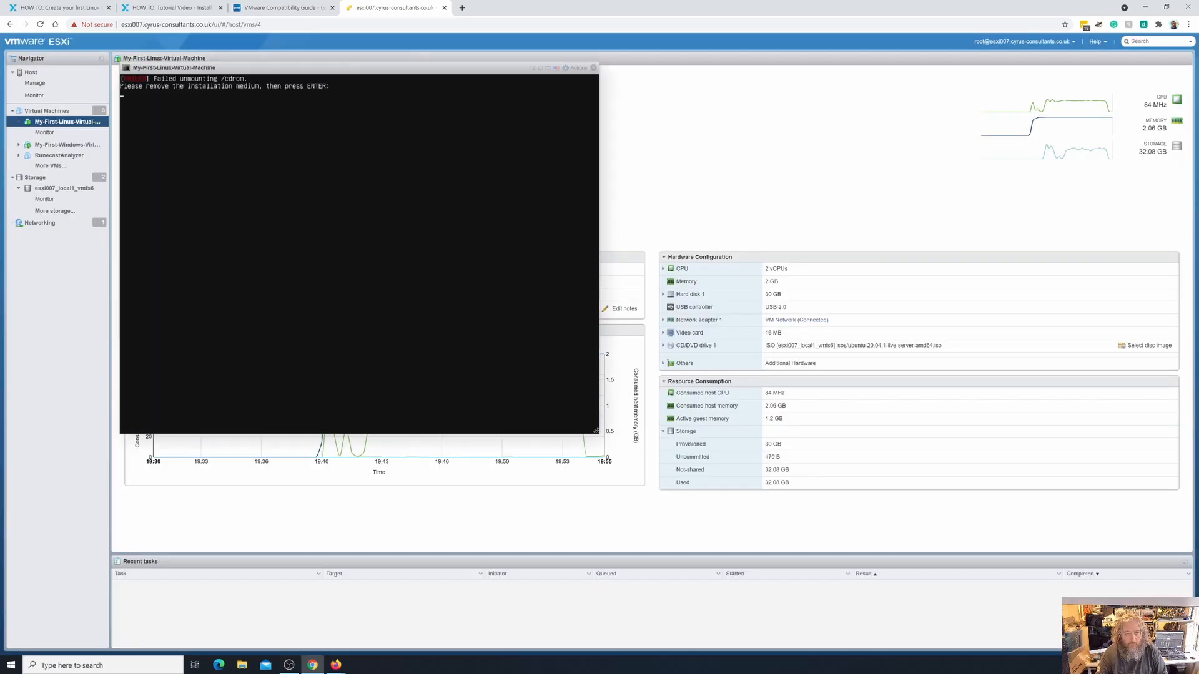
{"action": "left_click_drag", "start_coordinate": [271, 69], "coordinate": [500, 162]}
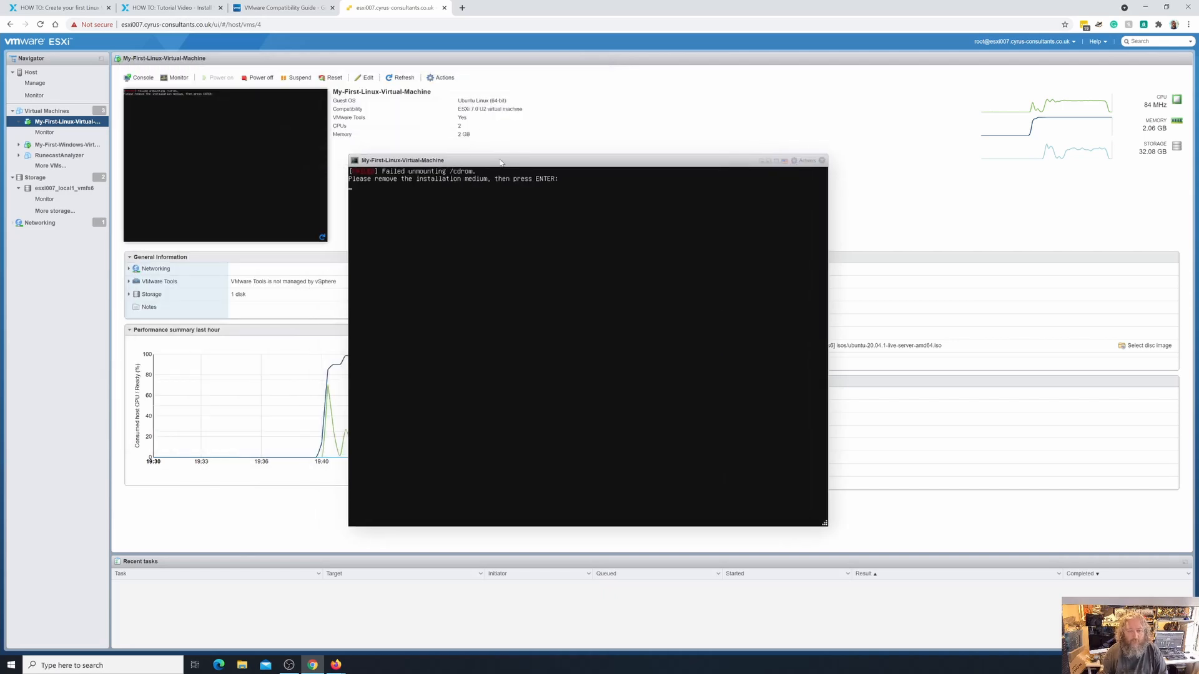
{"action": "key", "text": "Return"}
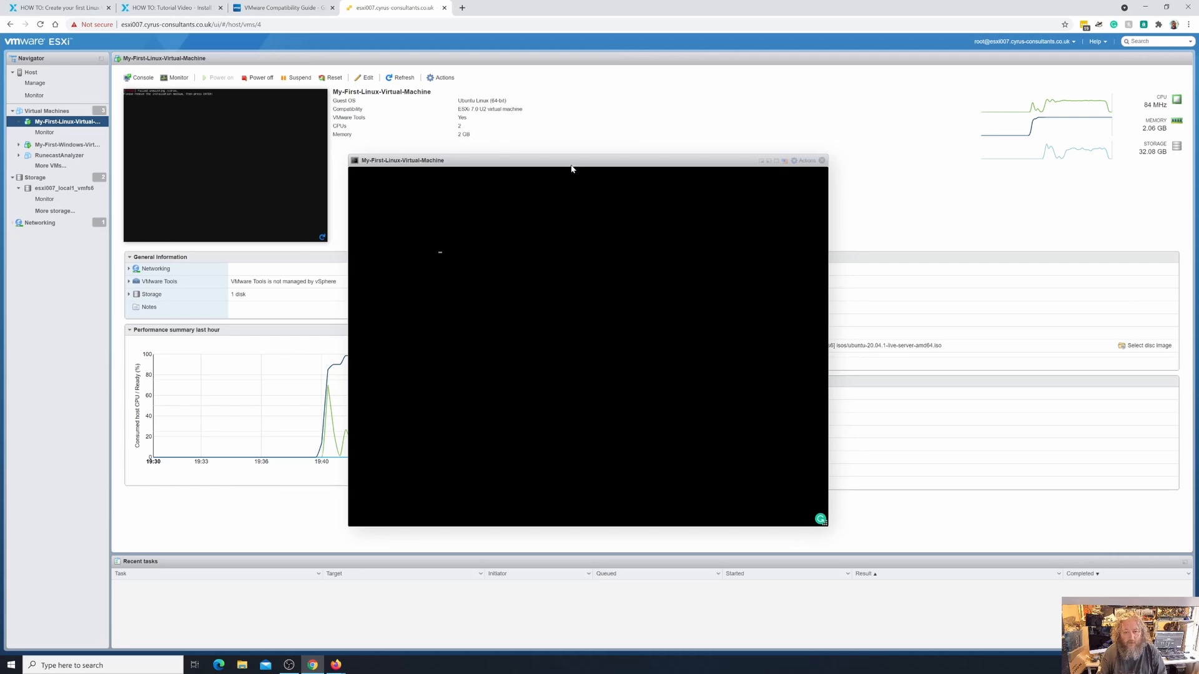
{"action": "left_click_drag", "start_coordinate": [575, 163], "coordinate": [555, 147]}
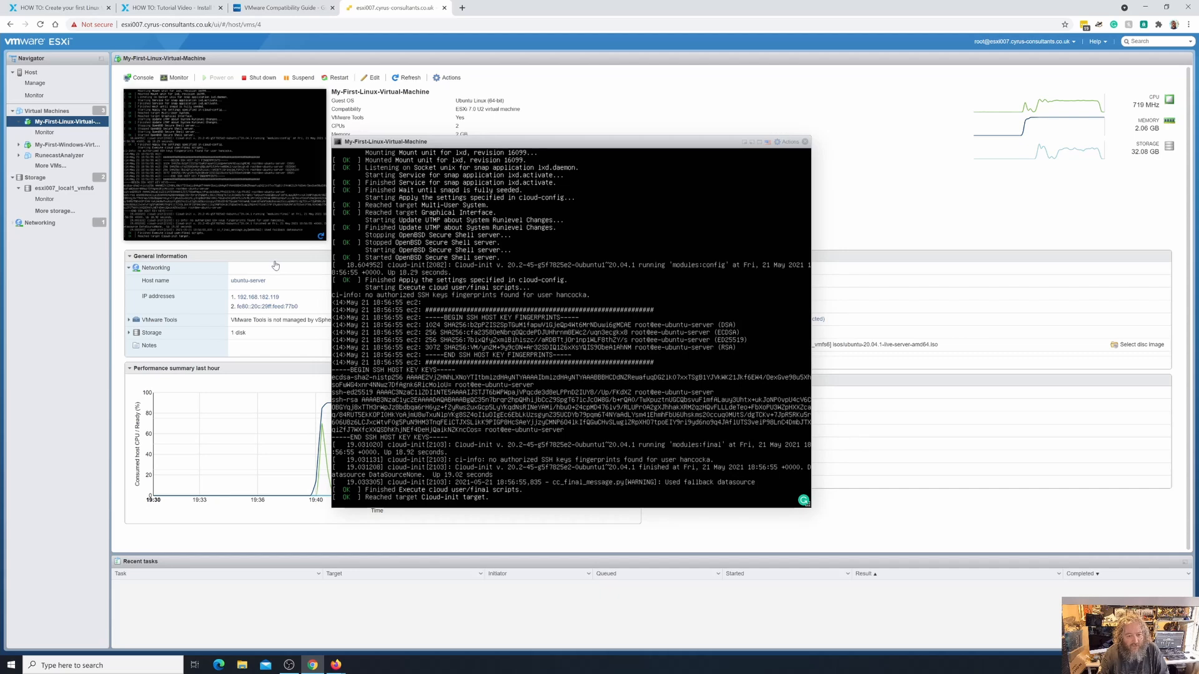
Step: Log in at the Ubuntu console with the user's username and password
{"action": "left_click_drag", "start_coordinate": [511, 146], "coordinate": [562, 146]}
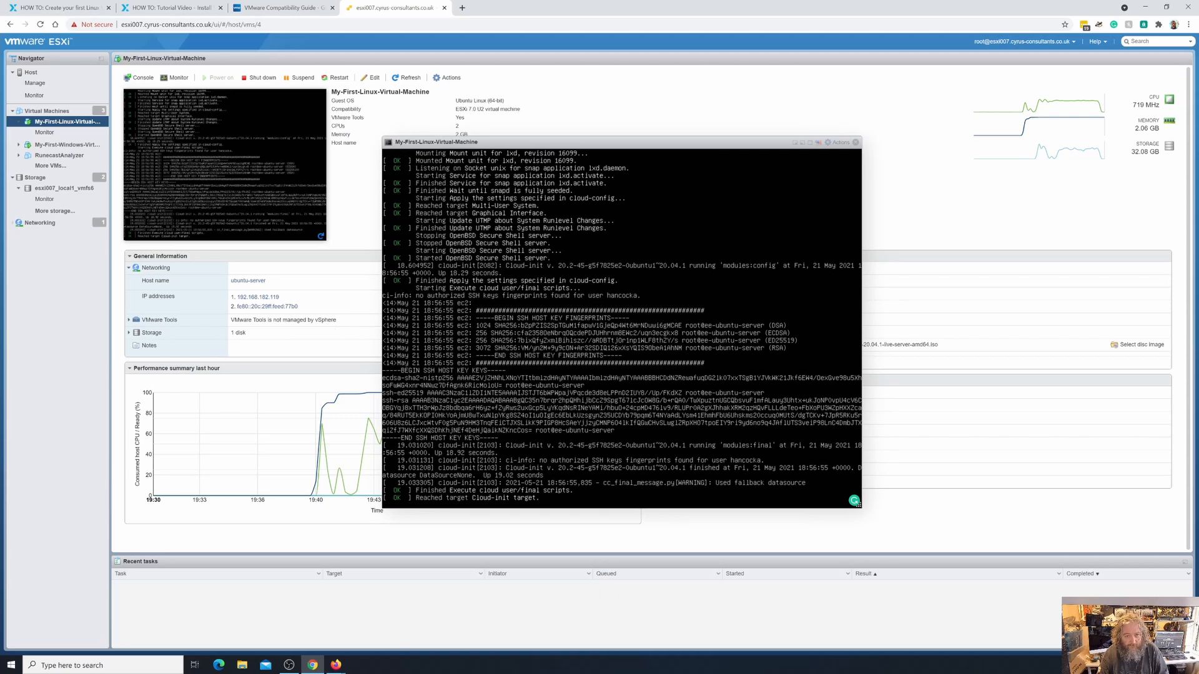
{"action": "left_click_drag", "start_coordinate": [538, 148], "coordinate": [505, 139]}
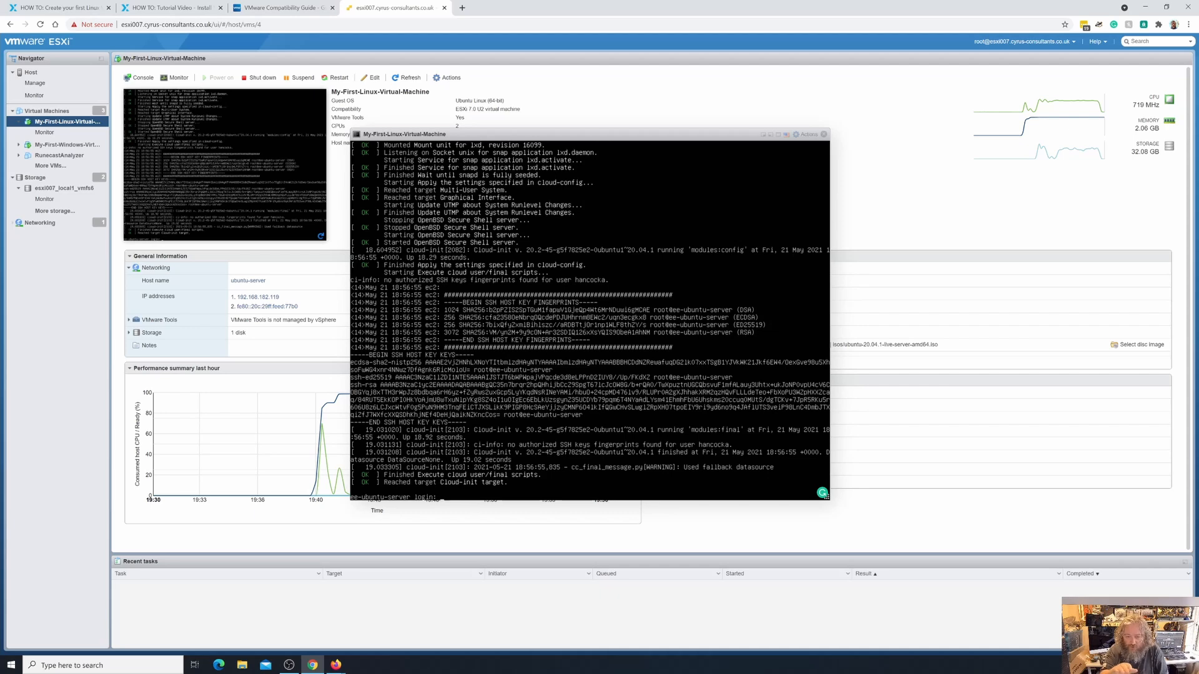
{"action": "type", "text": "hancocka"}
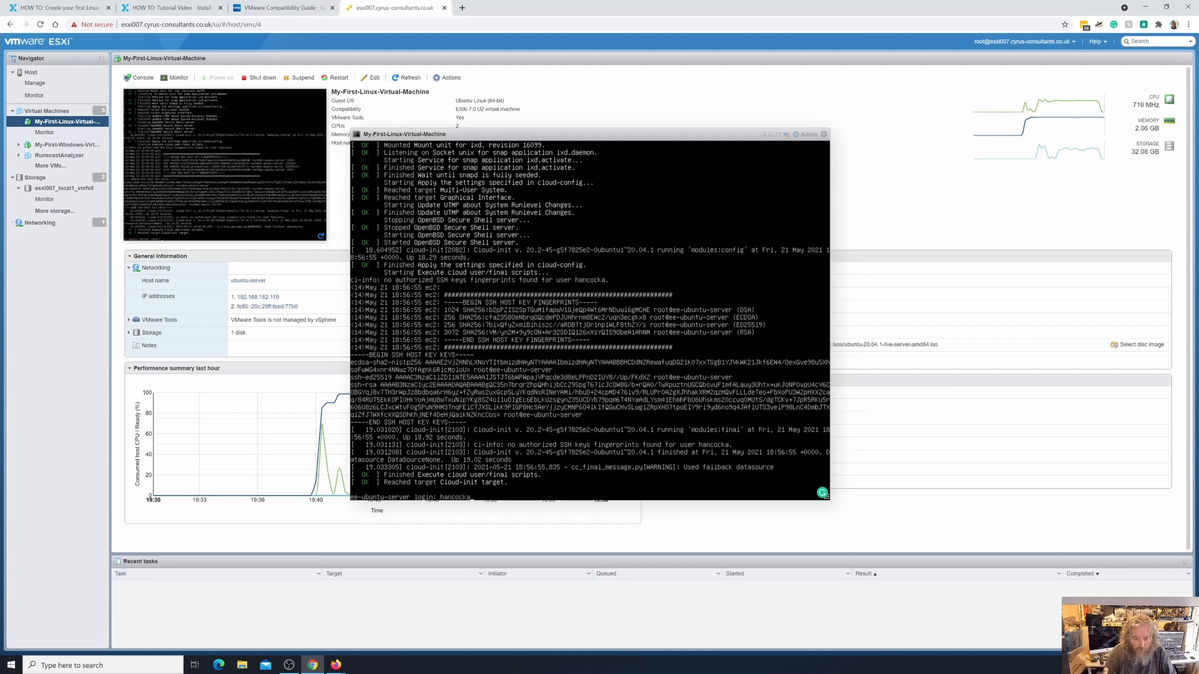
{"action": "key", "text": "Return"}
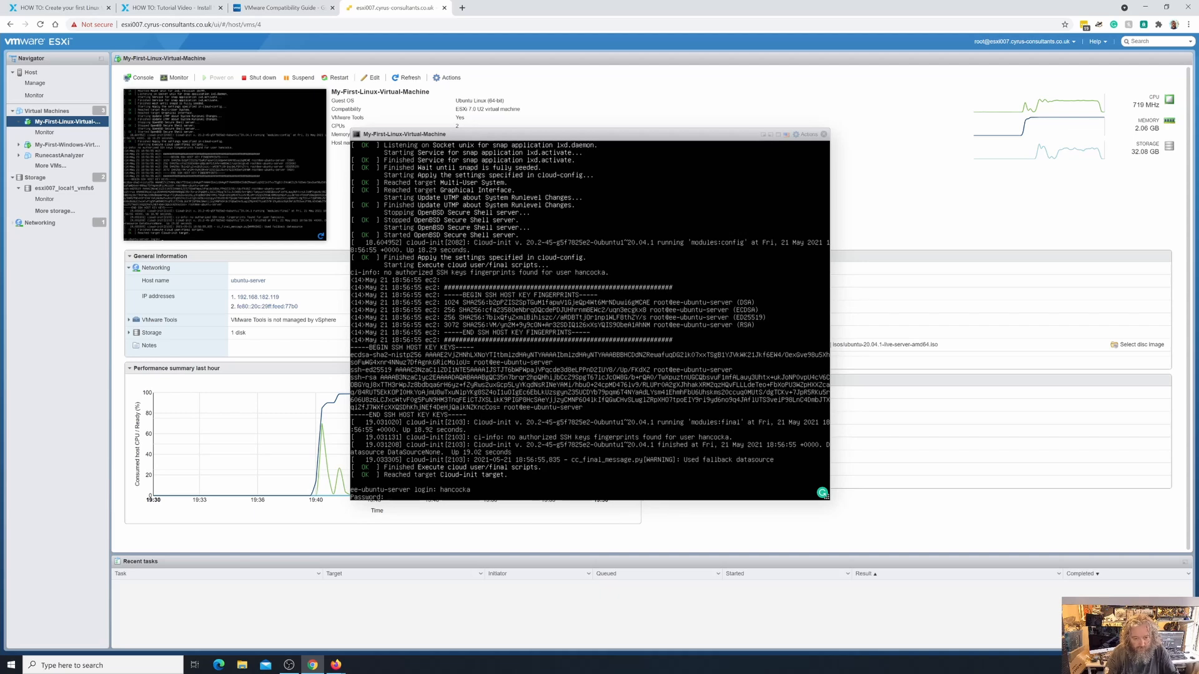
{"action": "key", "text": "Return"}
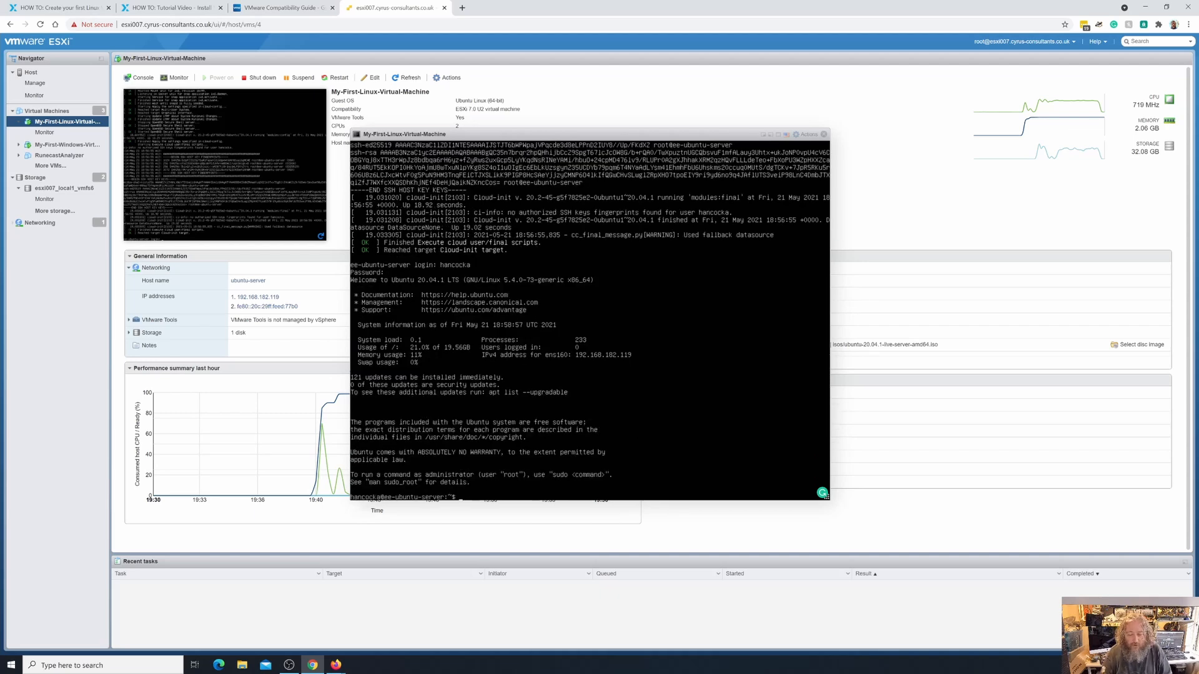
Step: Run 'sudo apt-get update', correcting the mistyped 'updates' command
{"action": "type", "text": "sudo"}
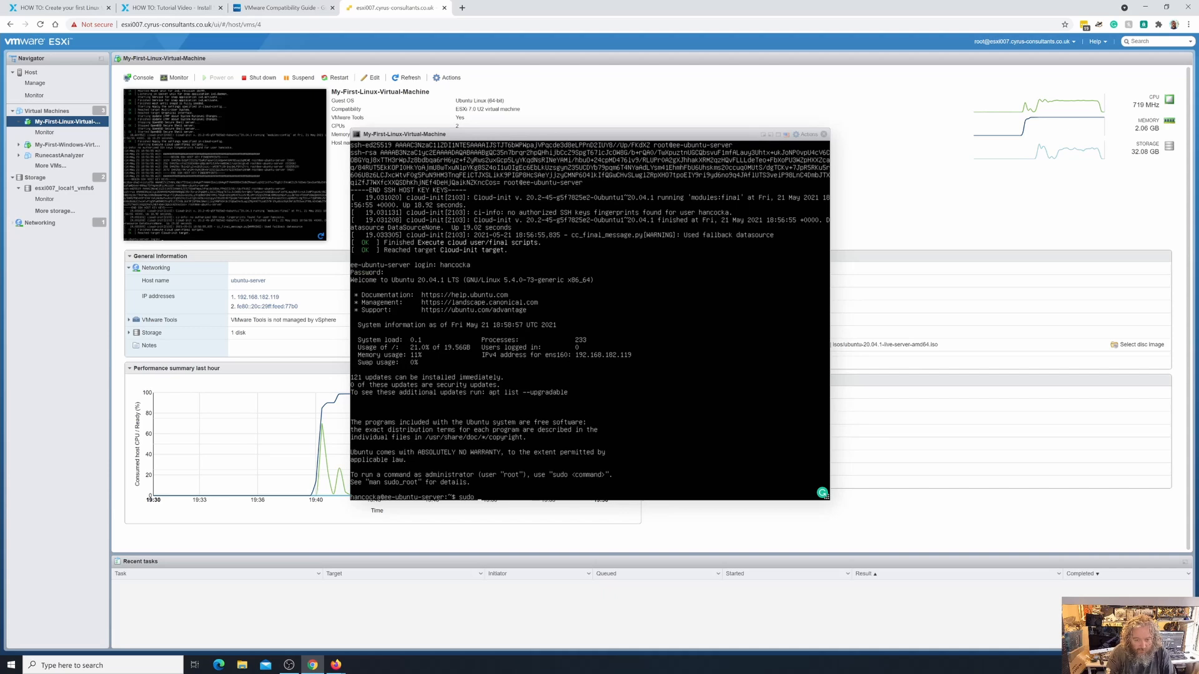
{"action": "type", "text": " apt-get"}
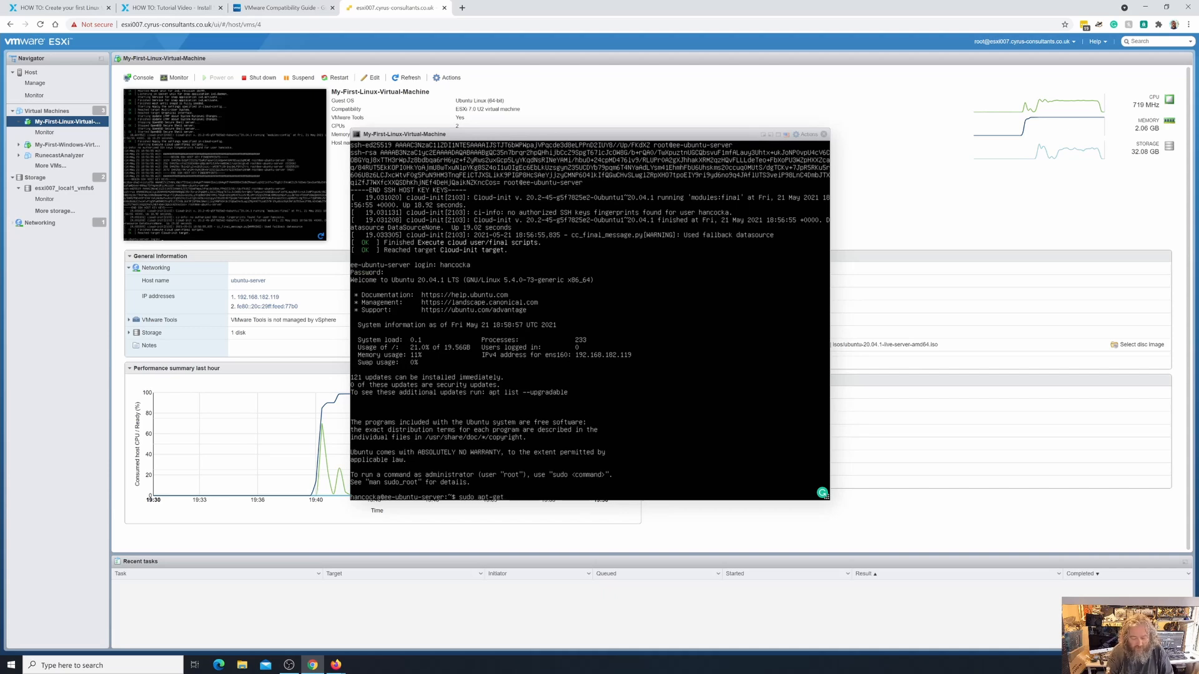
{"action": "type", "text": " updates"}
{"action": "key", "text": "Return"}
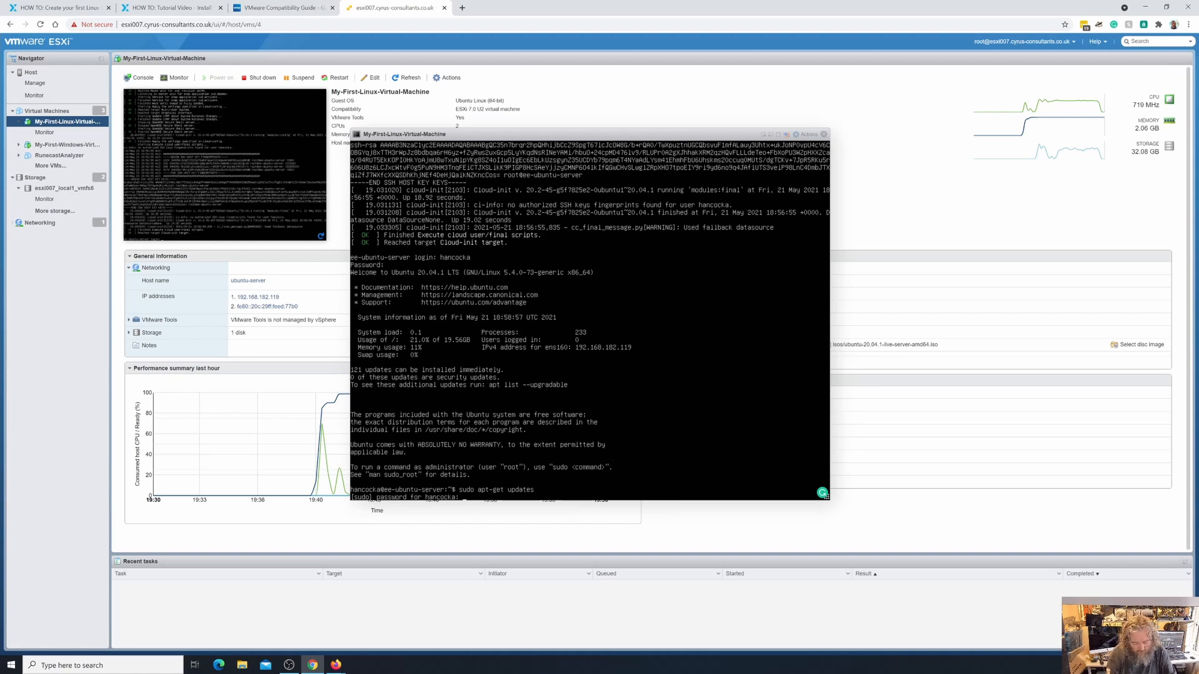
{"action": "key", "text": "Return"}
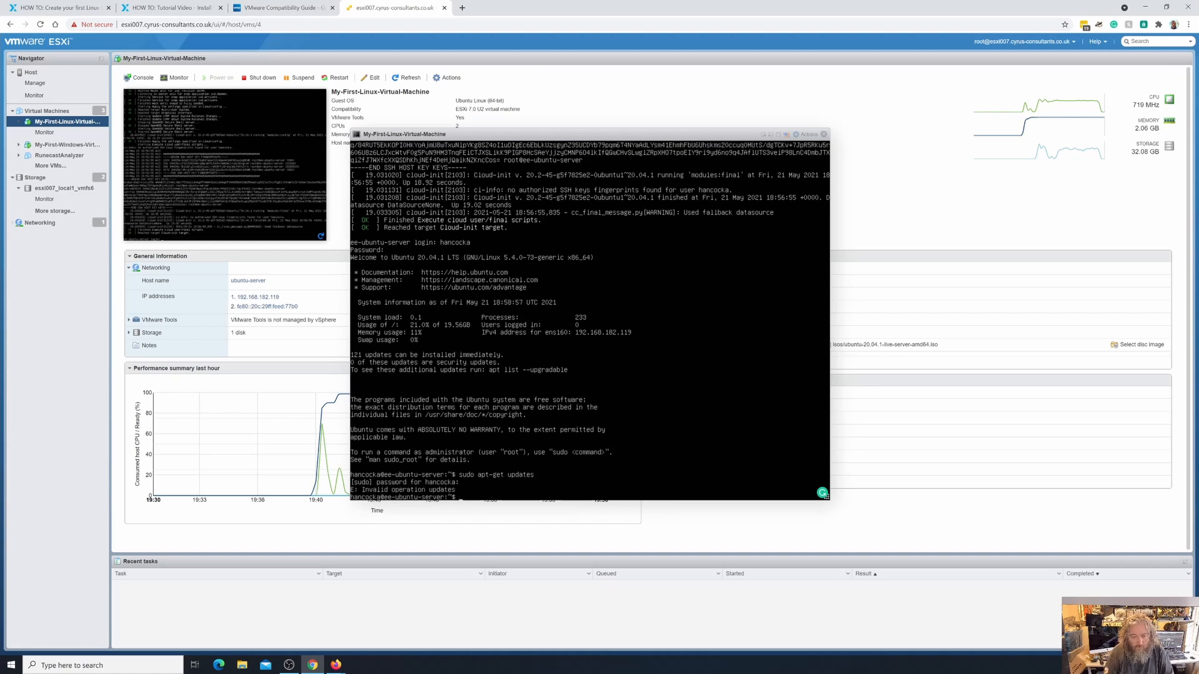
{"action": "key", "text": "Up"}
{"action": "key", "text": "BackSpace"}
{"action": "key", "text": "Return"}
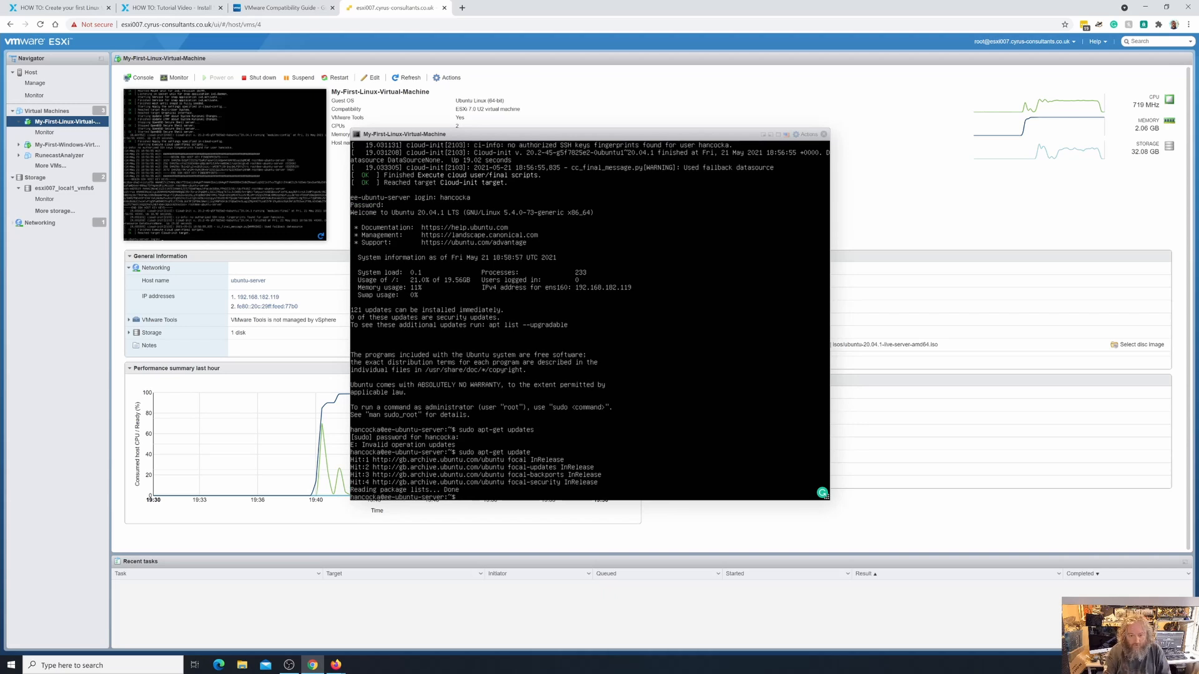
Step: Run 'sudo apt-get upgrade' and answer Y to start downloading packages
{"action": "key", "text": "Up"}
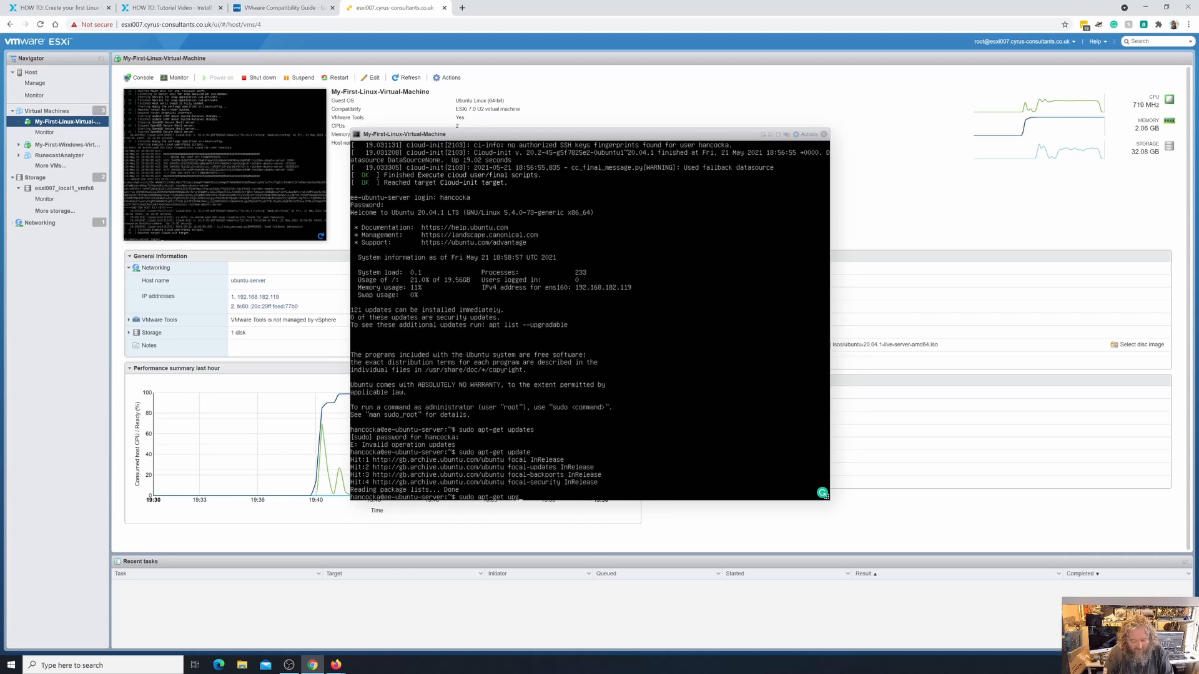
{"action": "type", "text": "rade"}
{"action": "key", "text": "Return"}
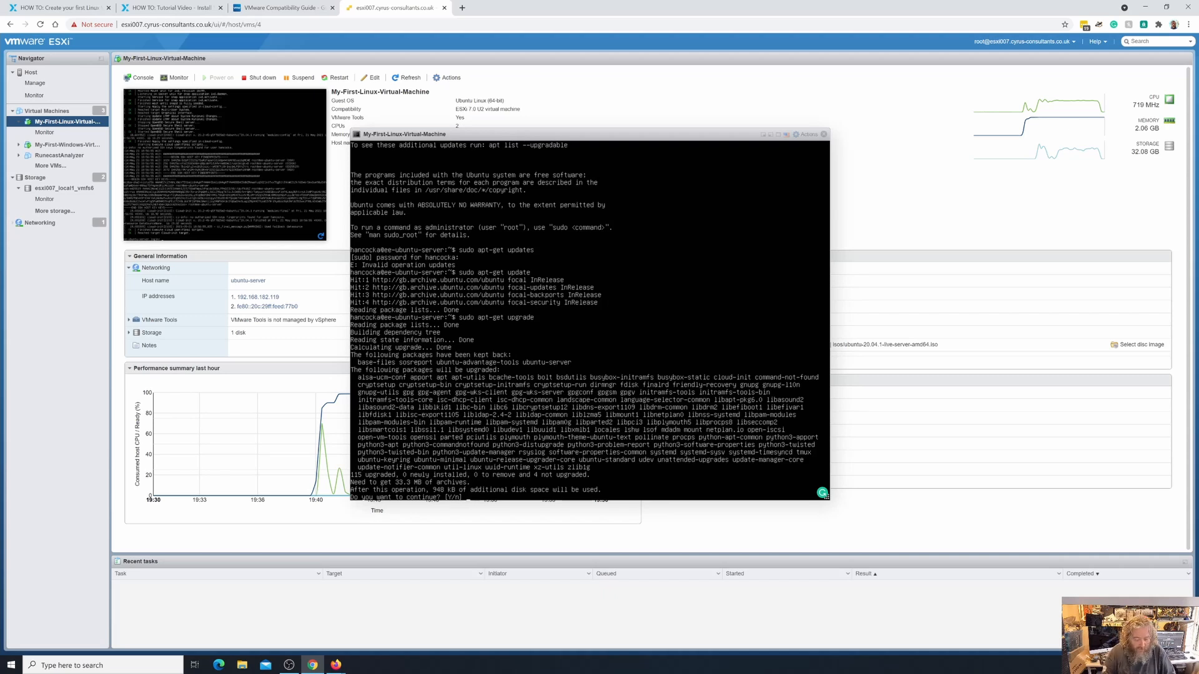
{"action": "type", "text": "Y"}
{"action": "key", "text": "Return"}
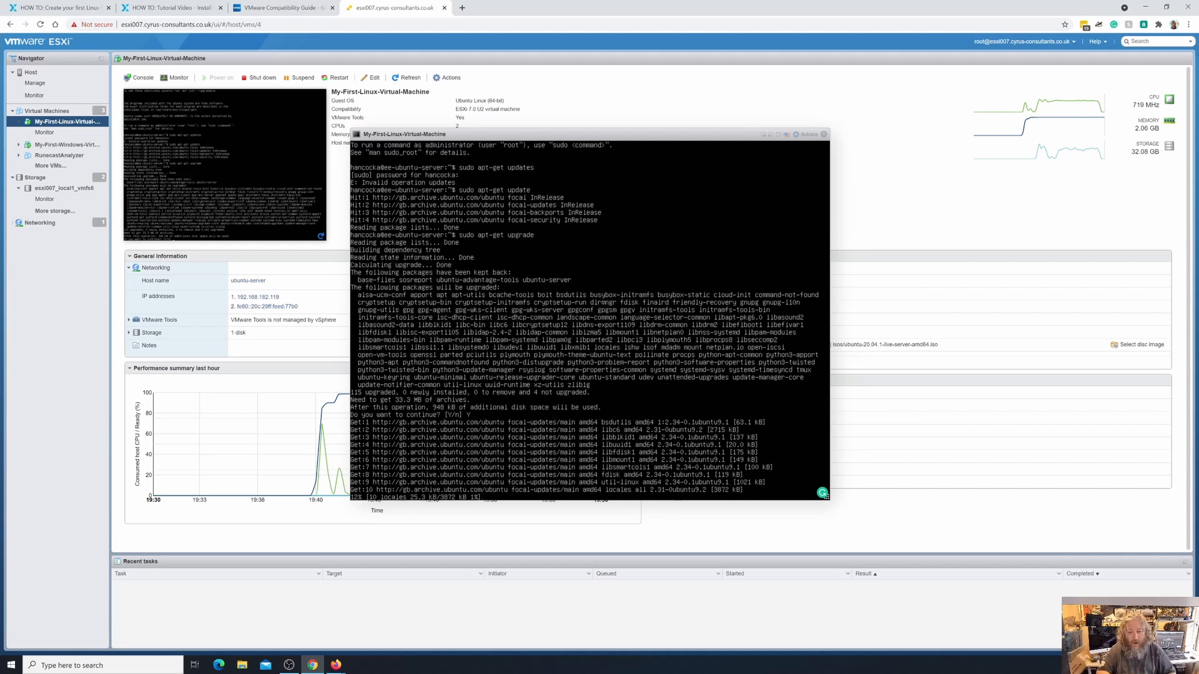